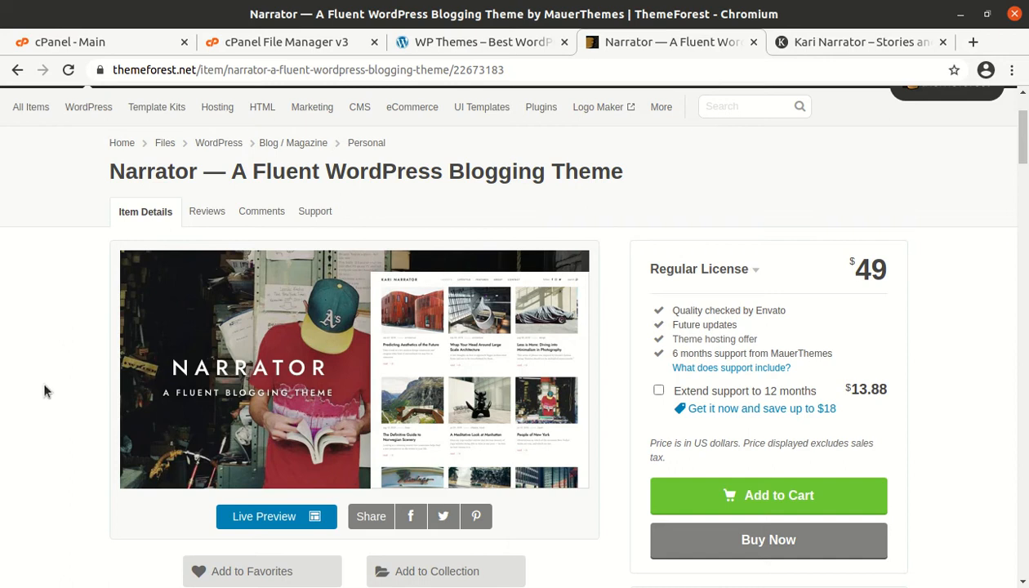
Step: Review the Narrator theme's ThemeForest page, including its description, creation date and last update date
scroll(45, 486, "down", 2)
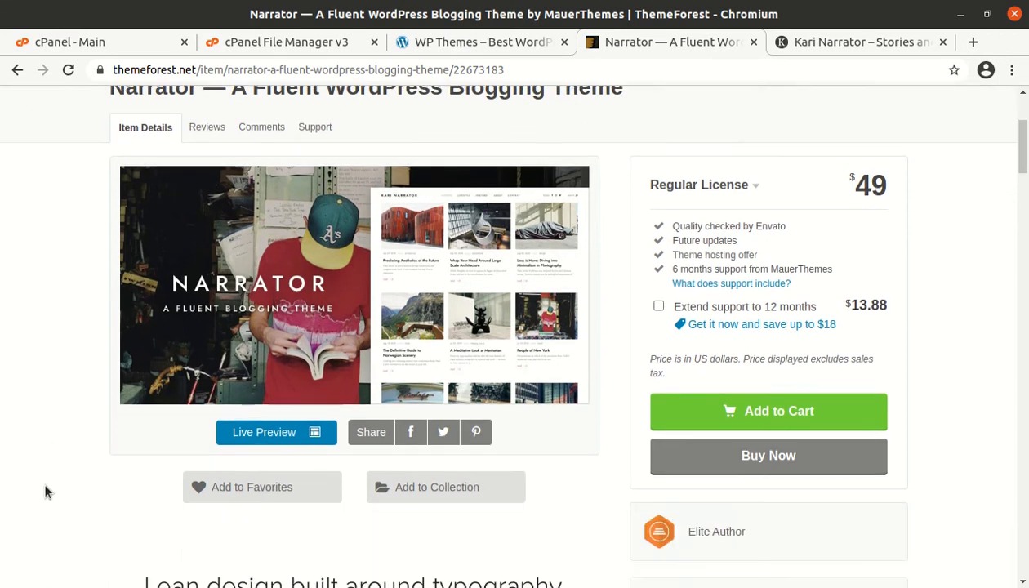
scroll(45, 489, "down", 6)
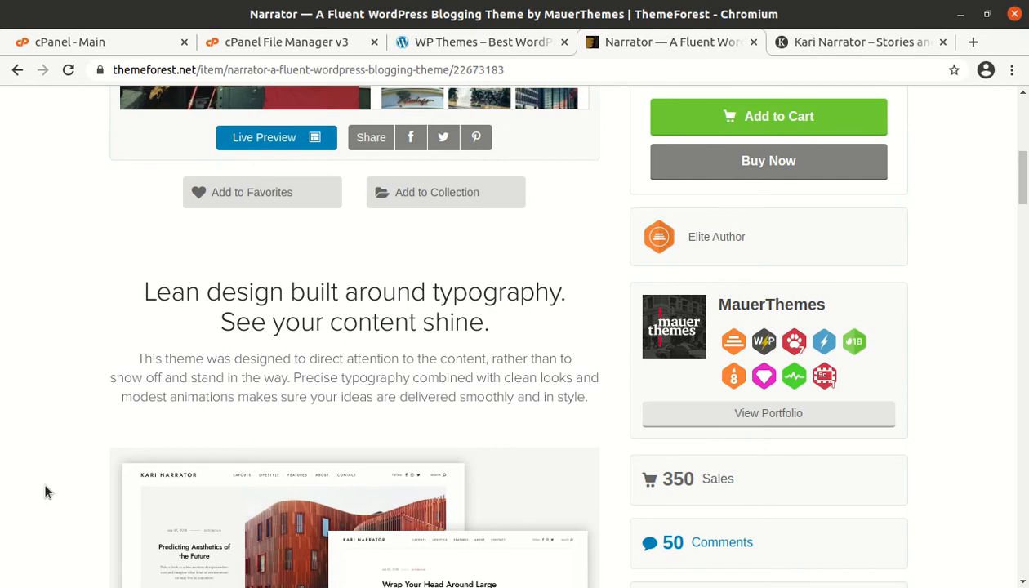
scroll(641, 515, "down", 7)
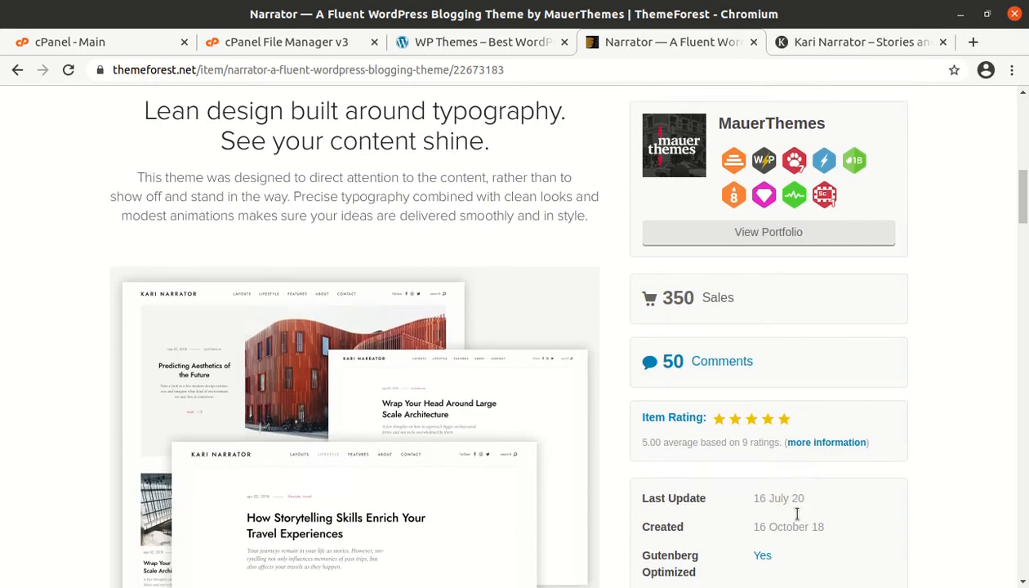
left_click_drag(833, 371, 749, 373)
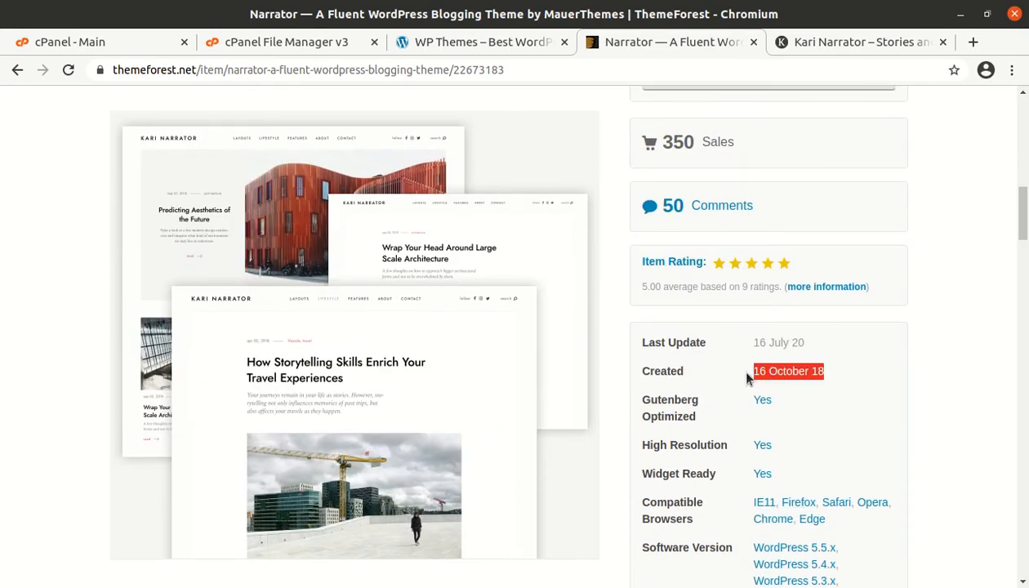
left_click_drag(831, 345, 747, 347)
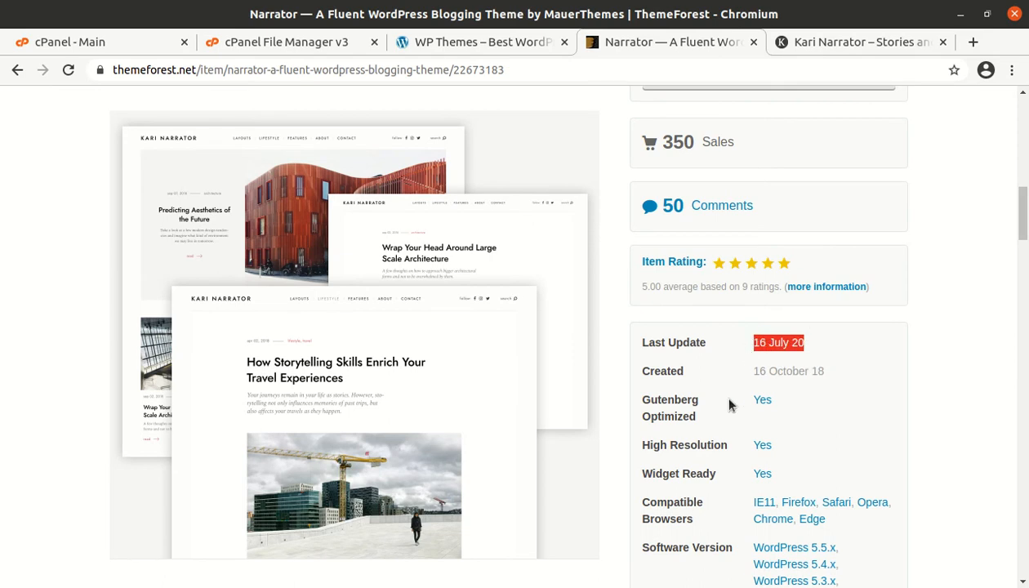
scroll(559, 490, "up", 5)
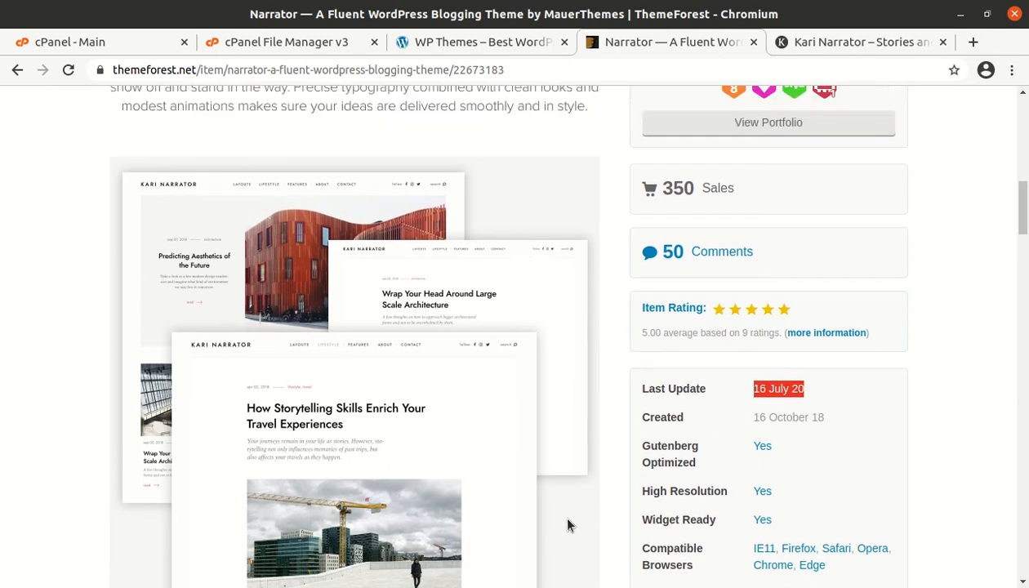
scroll(571, 524, "up", 1)
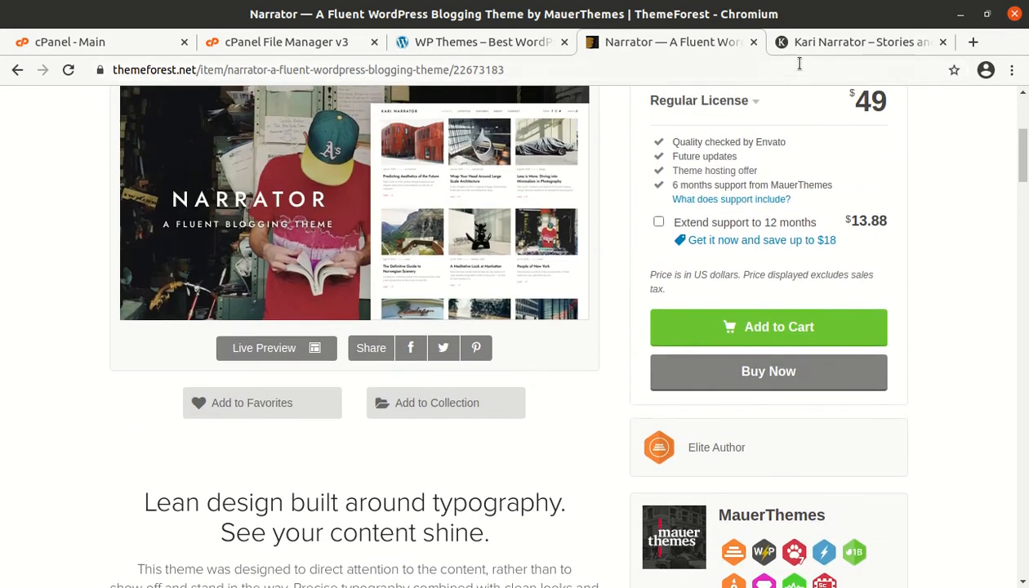
Step: Switch to the Kari Narrator demo site and examine the post "Wrap Your Head around Large Scale Architecture" through to its share links and tags
left_click(782, 43)
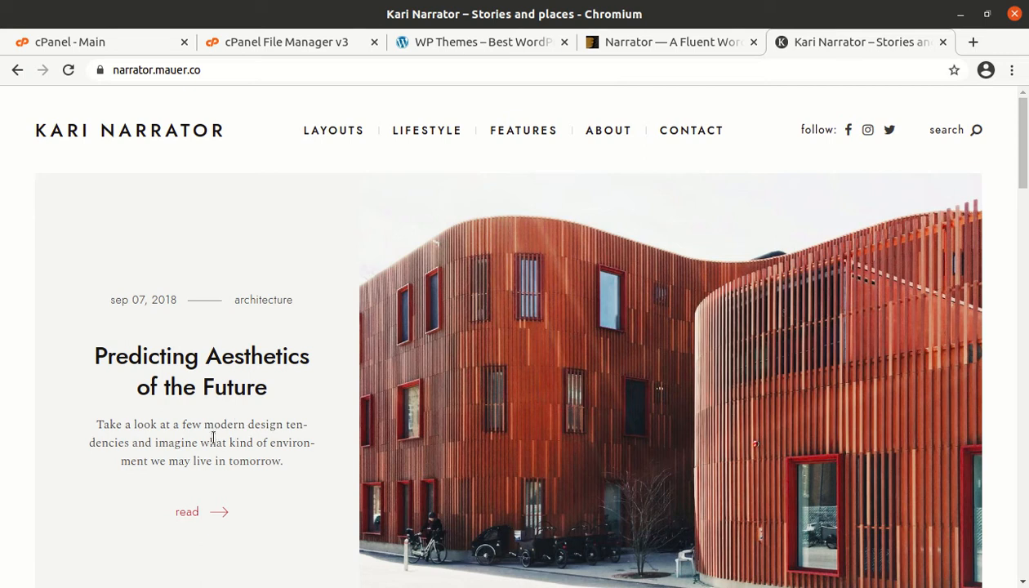
scroll(213, 439, "down", 5)
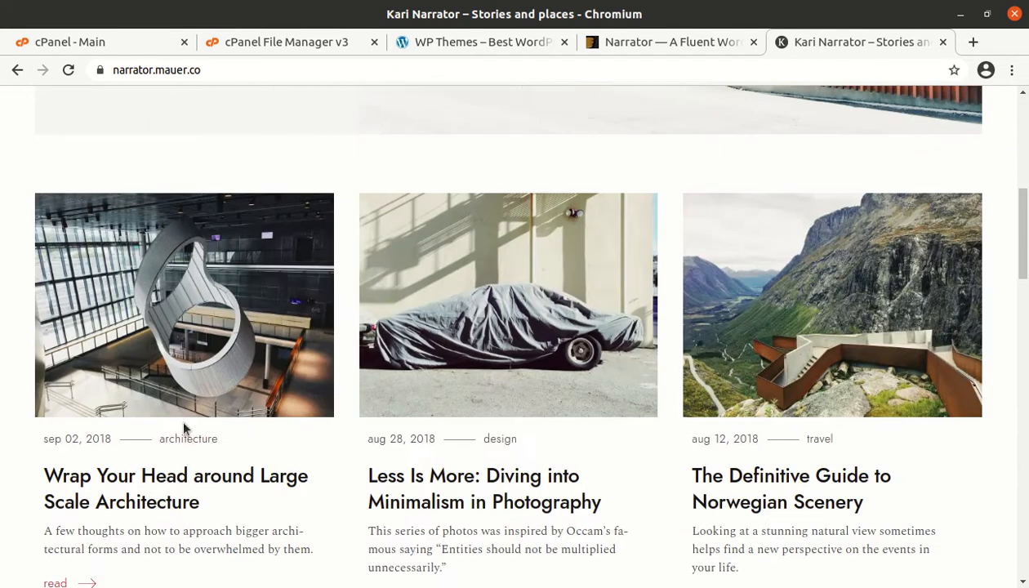
left_click(155, 482)
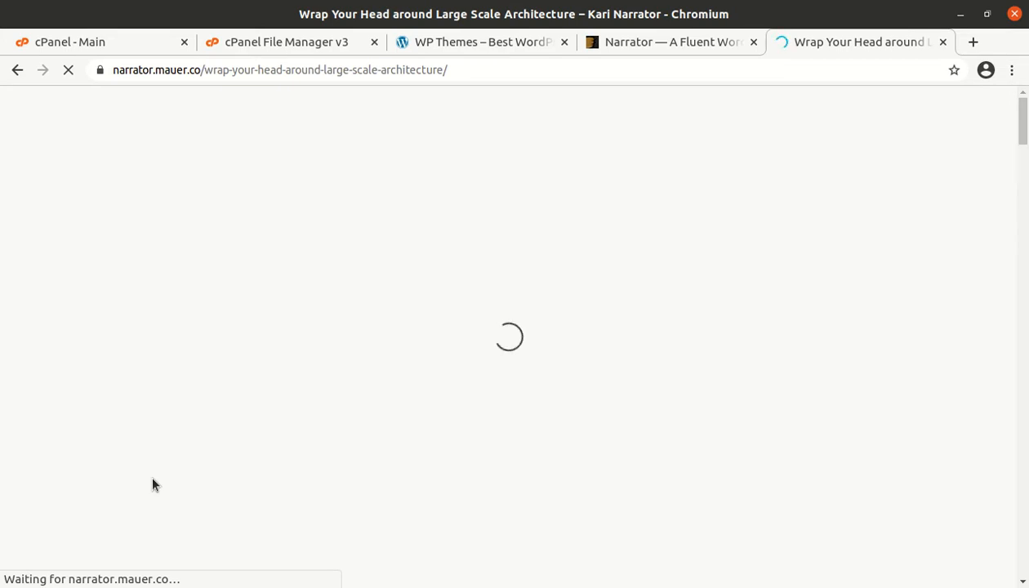
scroll(297, 478, "down", 7)
scroll(300, 488, "down", 8)
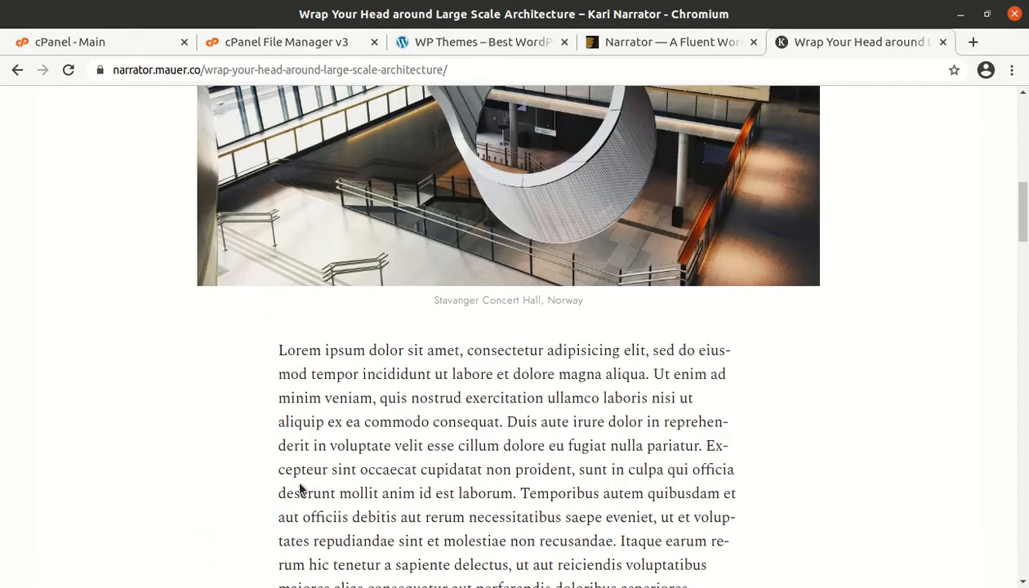
scroll(300, 488, "down", 10)
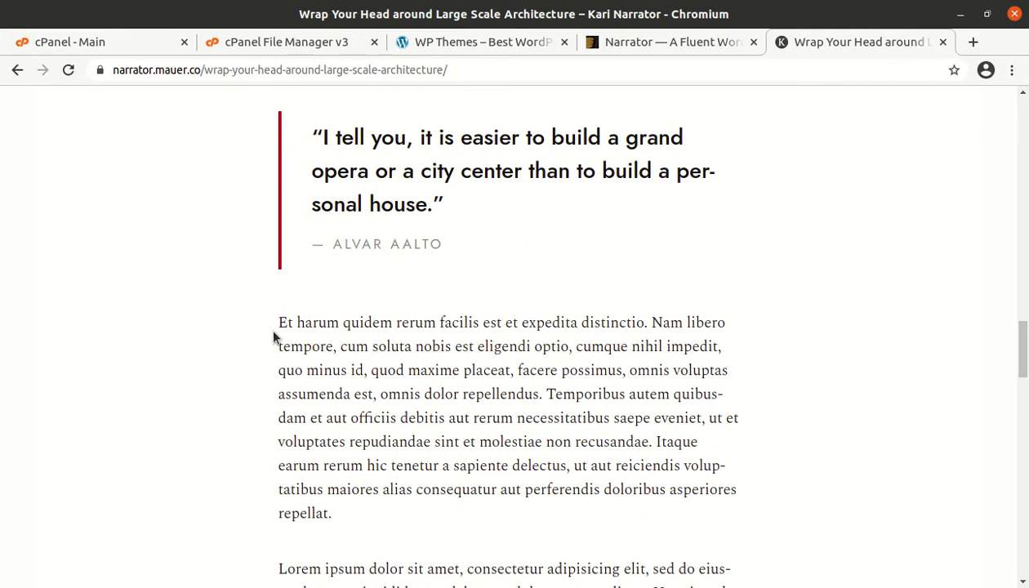
scroll(272, 421, "down", 5)
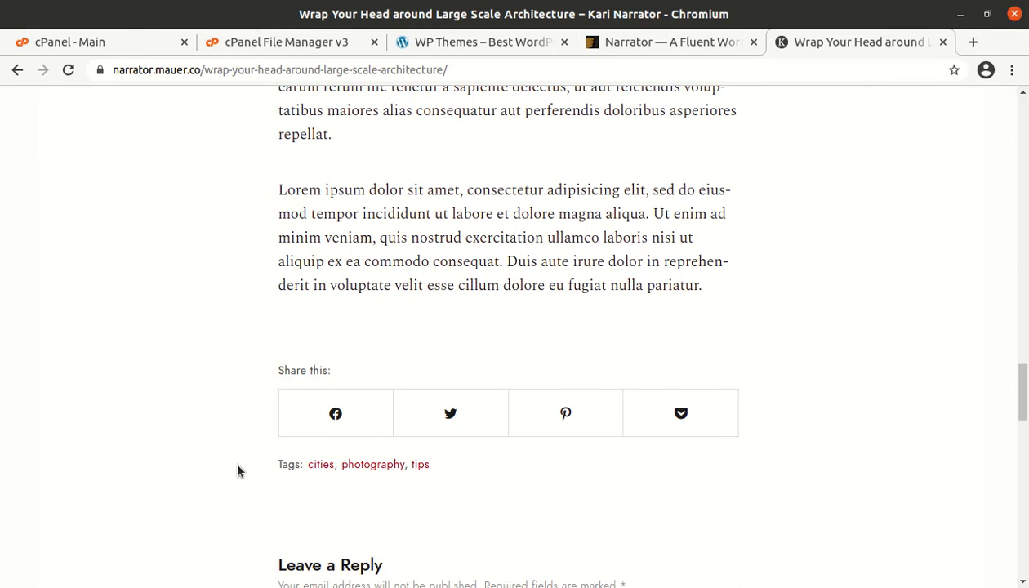
scroll(764, 458, "up", 8)
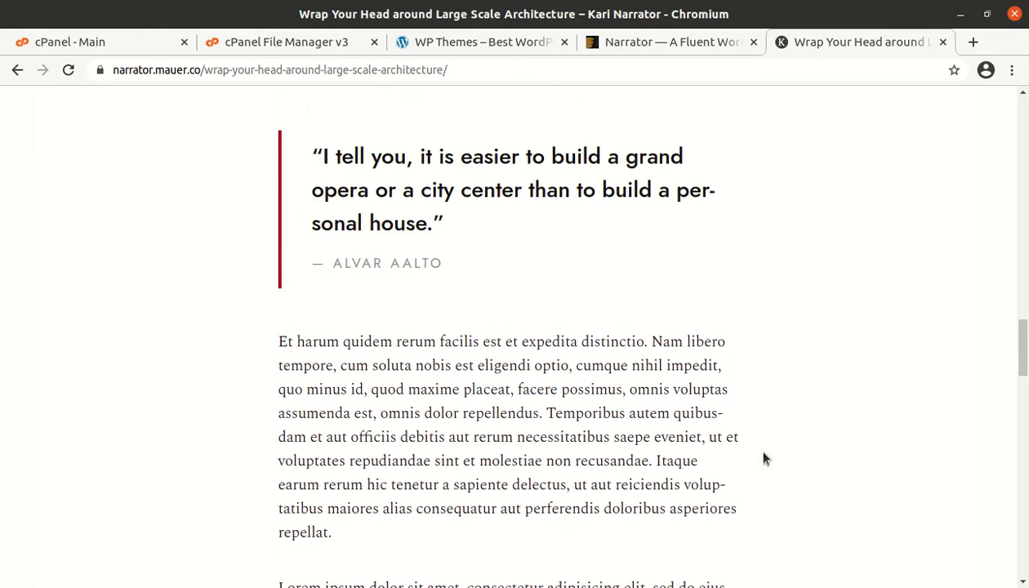
scroll(764, 458, "up", 10)
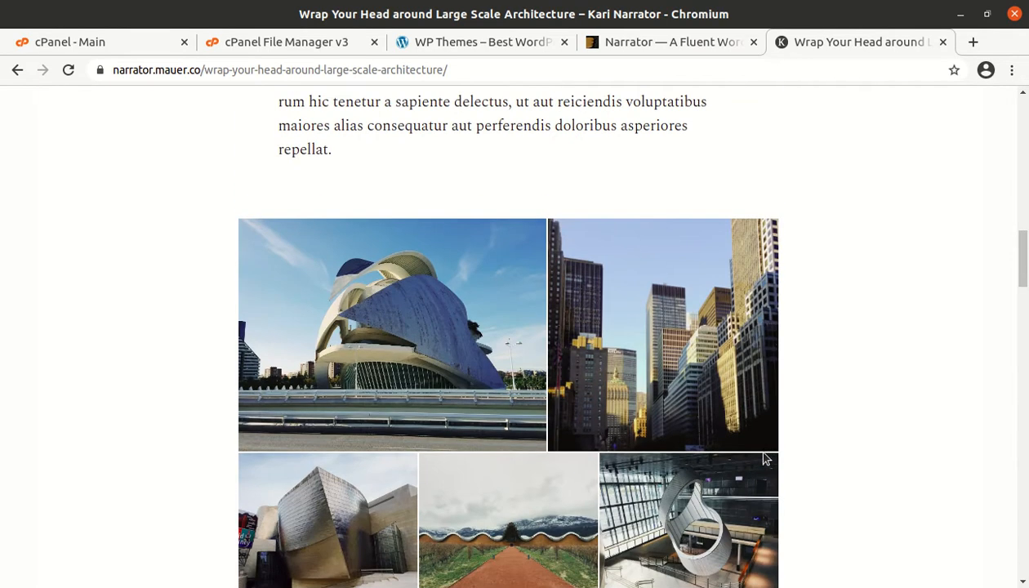
scroll(763, 458, "up", 9)
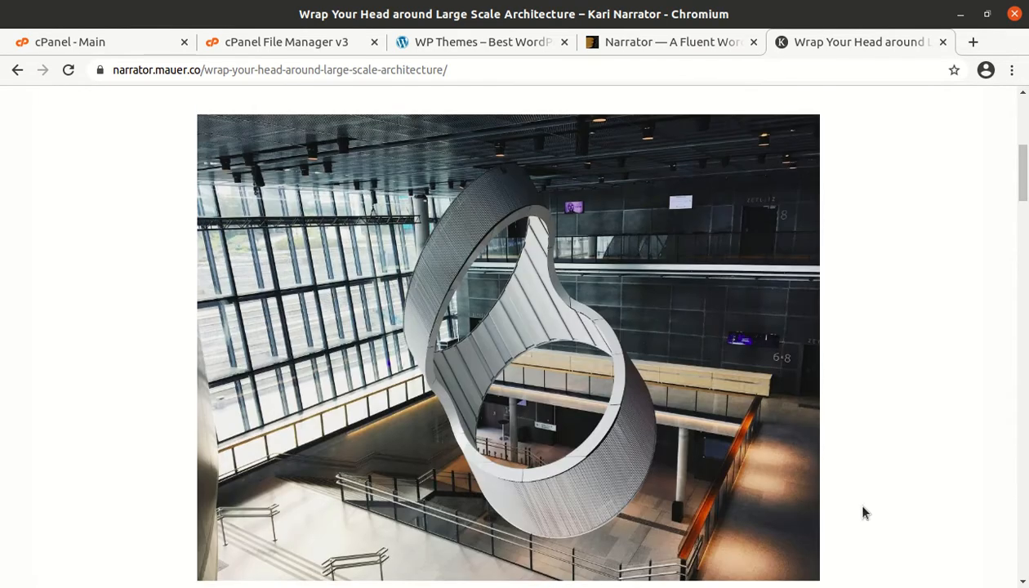
scroll(864, 523, "up", 2)
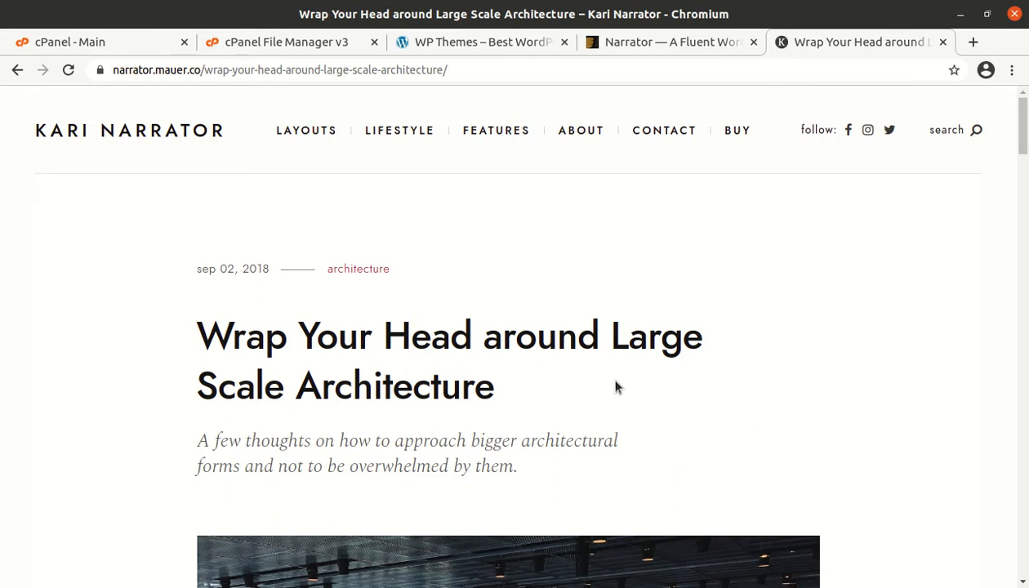
Step: Open the demo site's Lifestyle category and look over its post grid
left_click(407, 130)
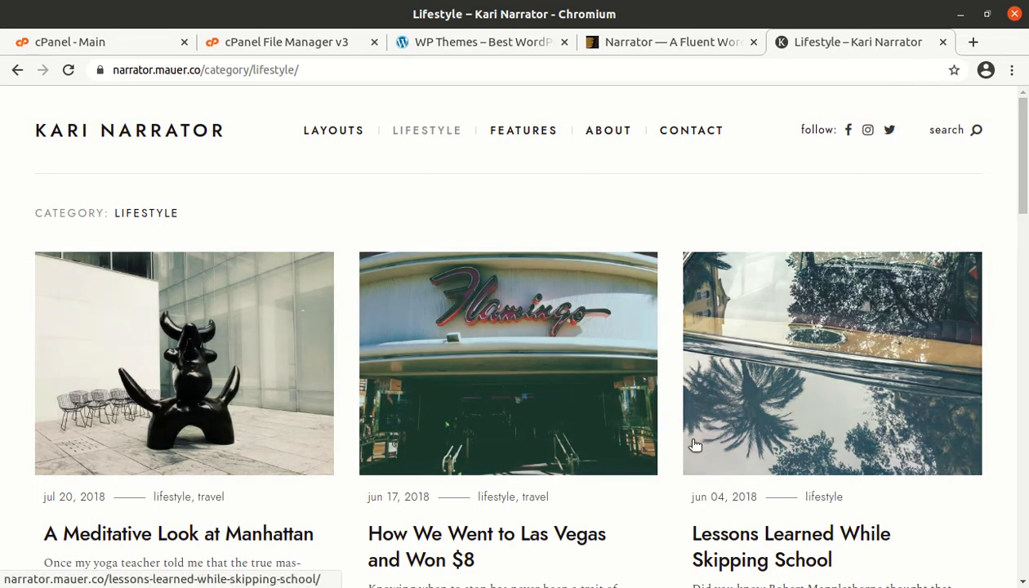
scroll(694, 445, "down", 6)
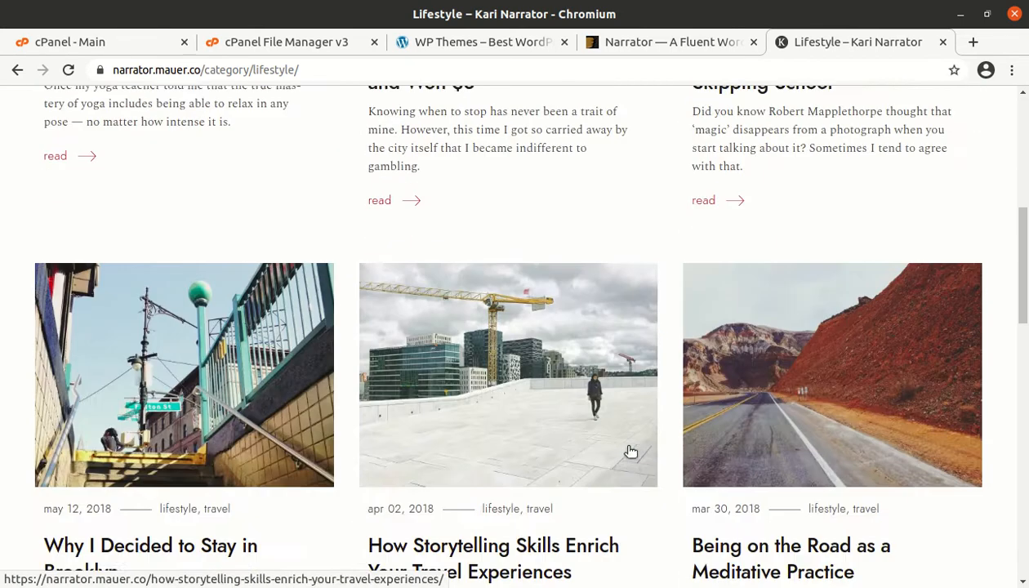
scroll(485, 452, "down", 1)
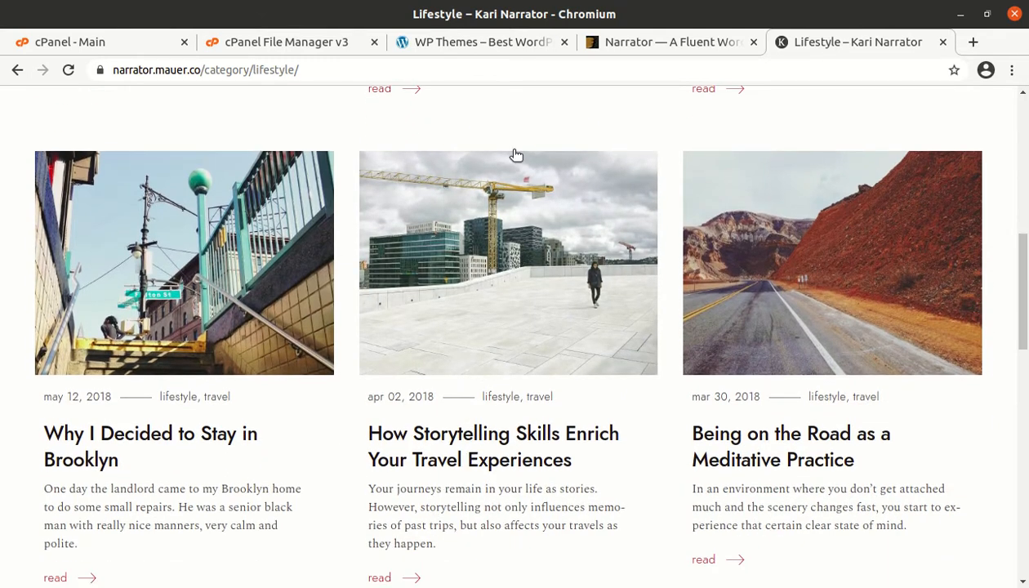
Step: Return to the WP Themes site, then inspect the theme package files in the Downloads/Narrator folder, including mauer-narrator.zip, in the Files app
left_click(486, 47)
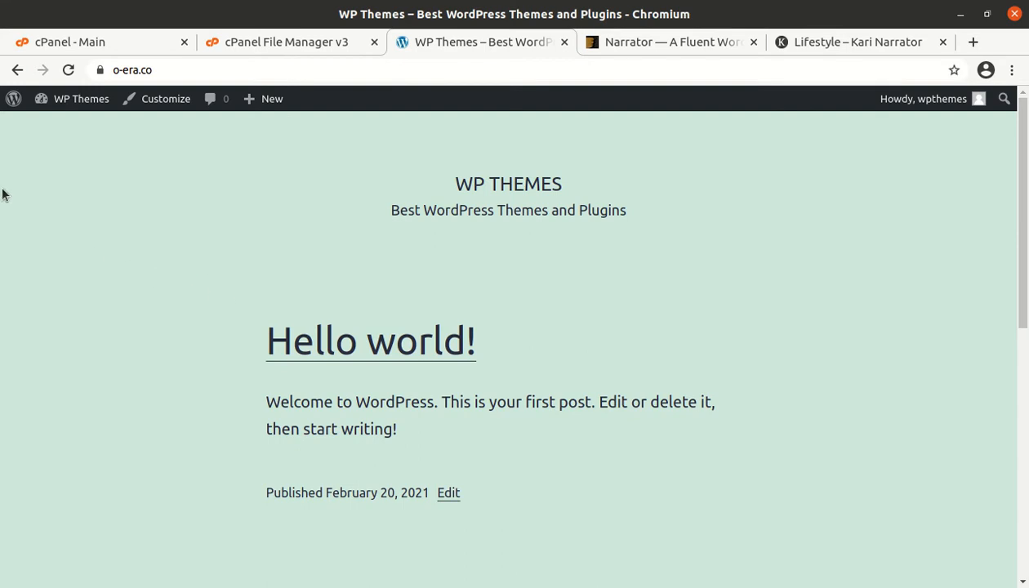
left_click(7, 27)
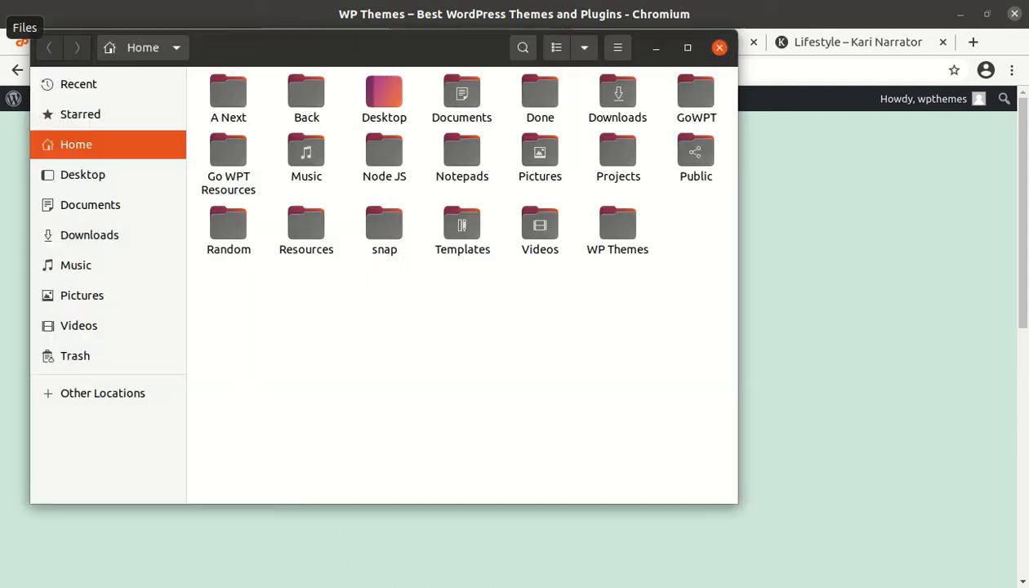
left_click(104, 239)
double_click(250, 98)
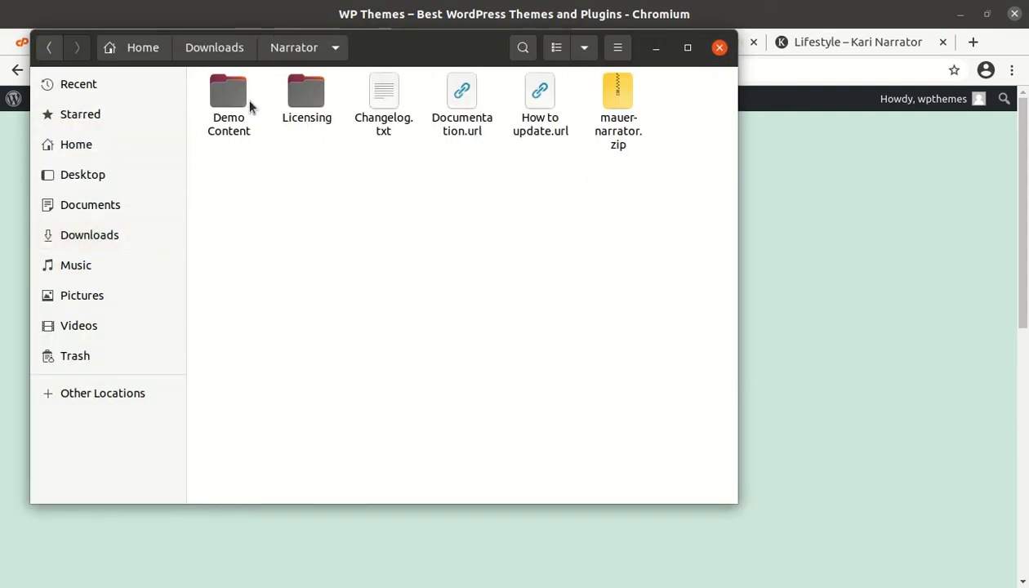
left_click(225, 100)
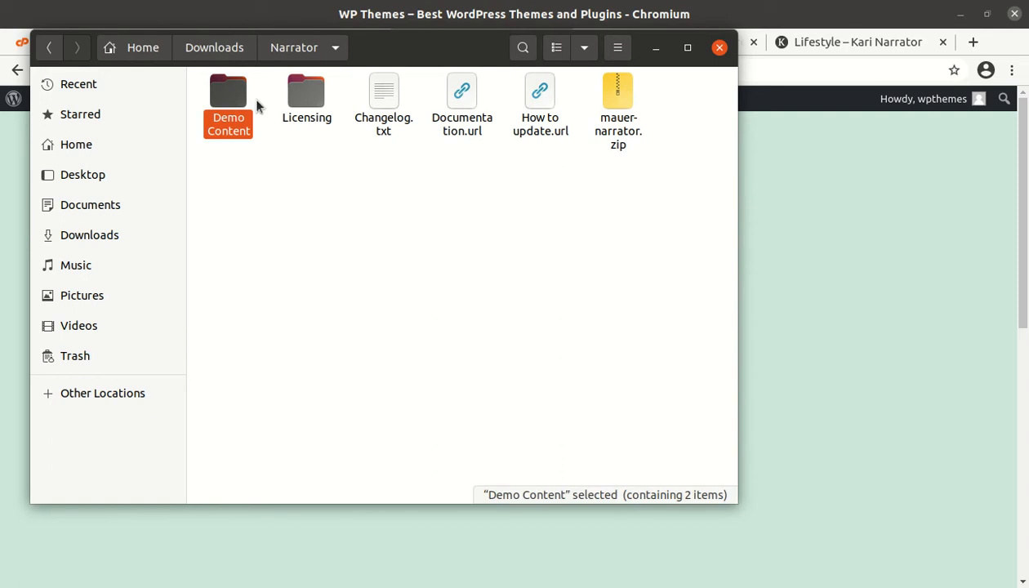
left_click(299, 97)
left_click(374, 99)
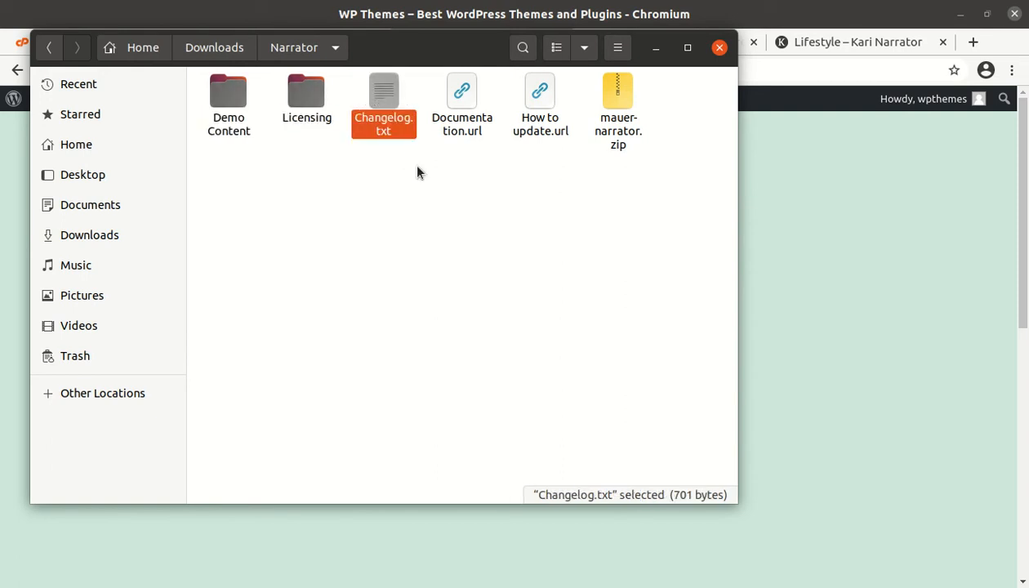
left_click(462, 120)
left_click(547, 118)
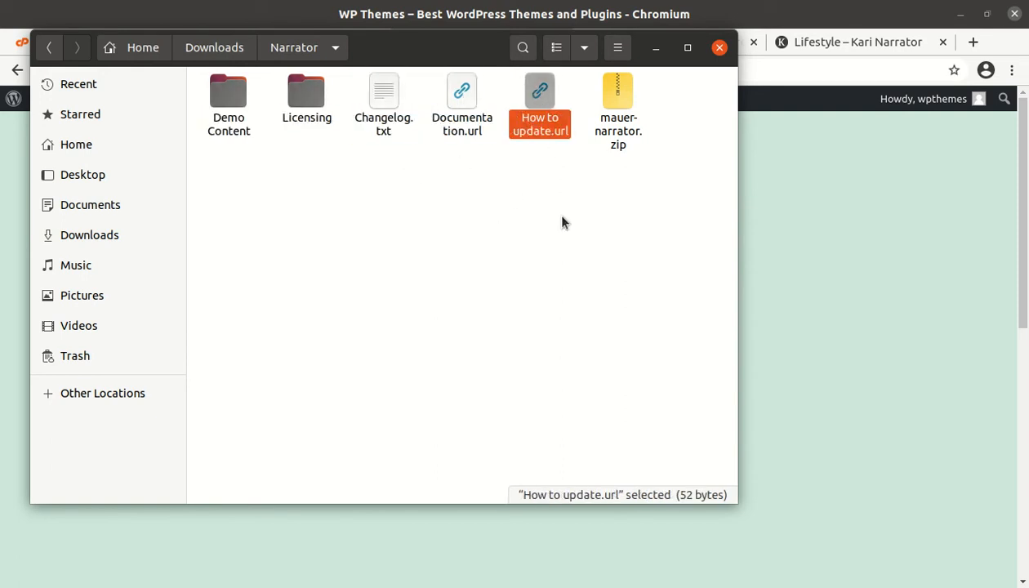
left_click(617, 94)
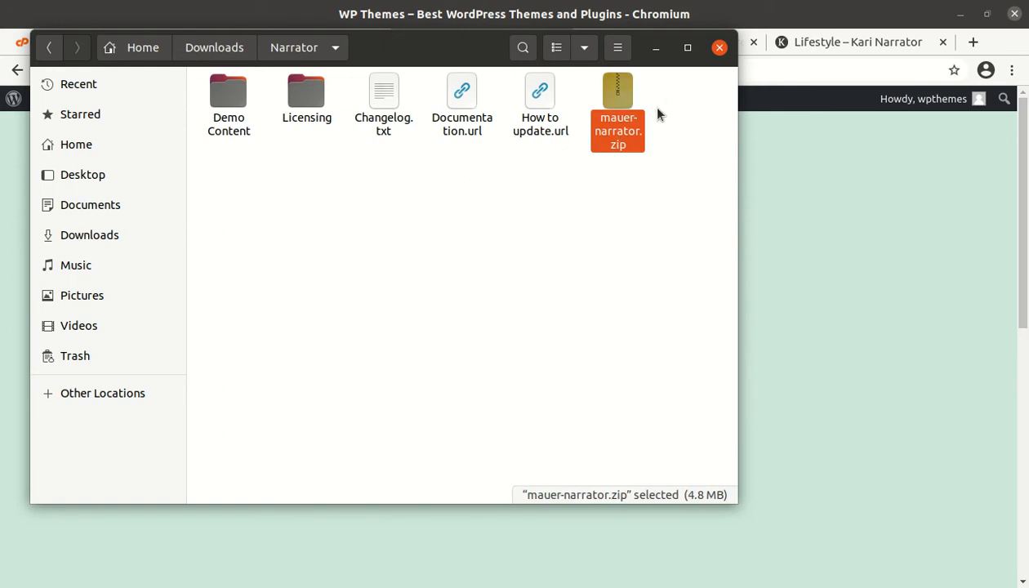
left_click(718, 49)
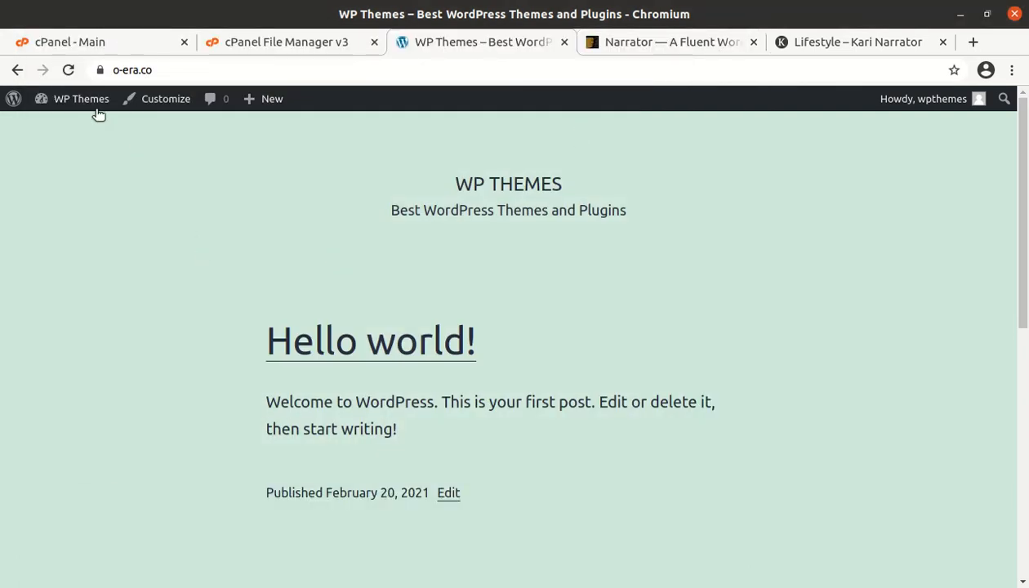
Step: Go to the WP Themes site's theme management and open the upload form for adding a new theme
mouse_move(91, 104)
left_click(63, 154)
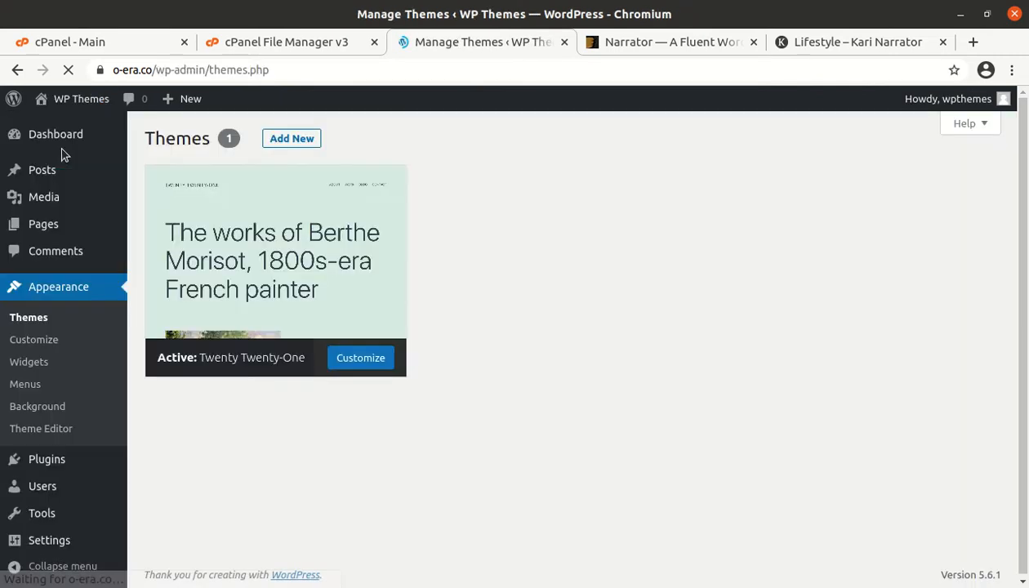
scroll(353, 359, "up", 2)
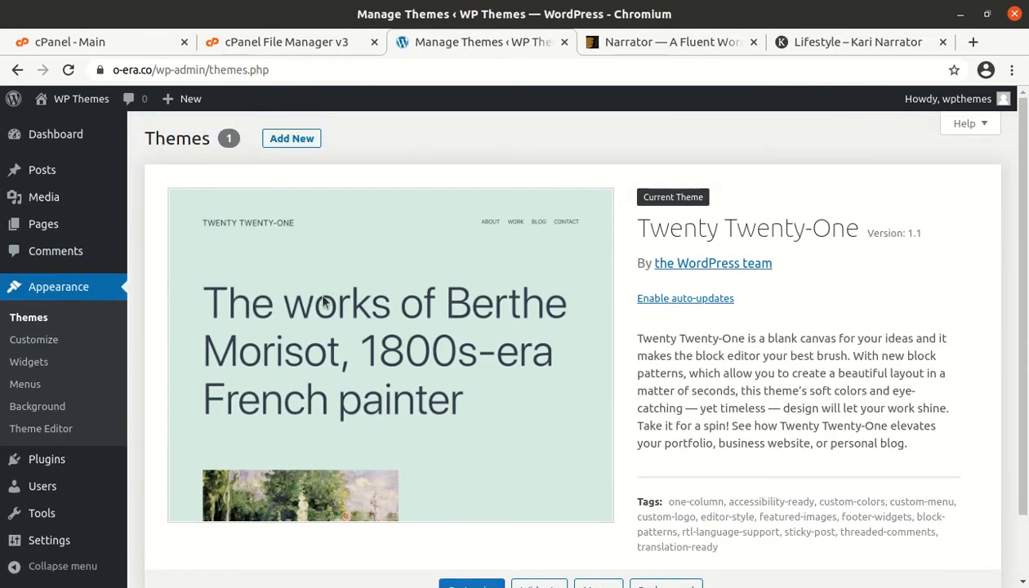
left_click(286, 141)
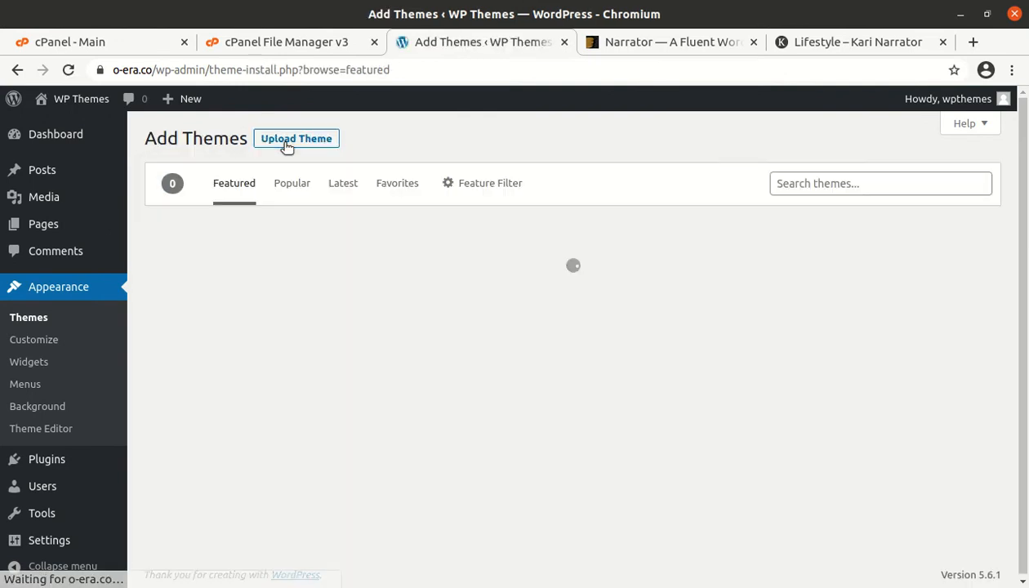
left_click(285, 141)
left_click(437, 284)
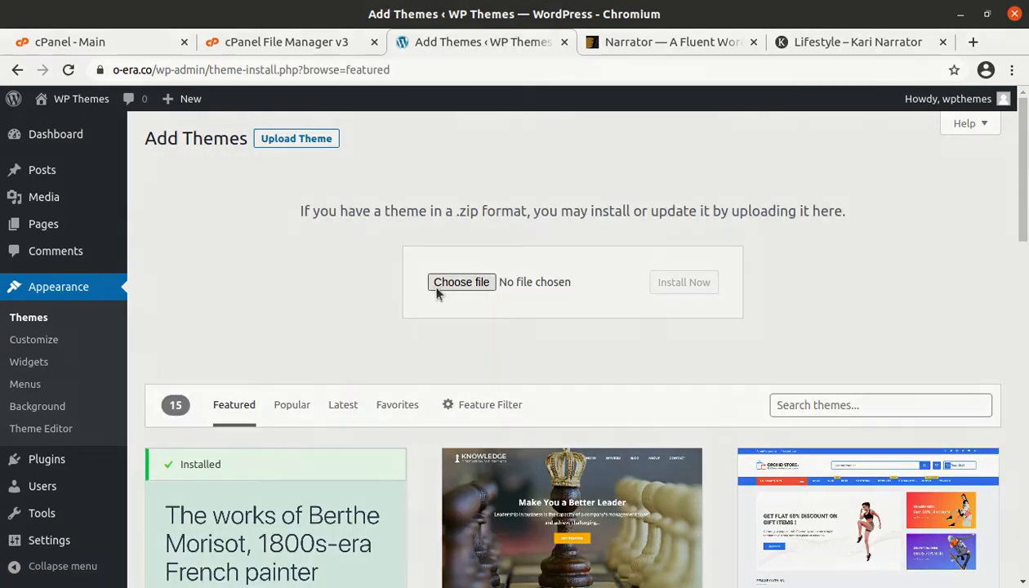
double_click(231, 106)
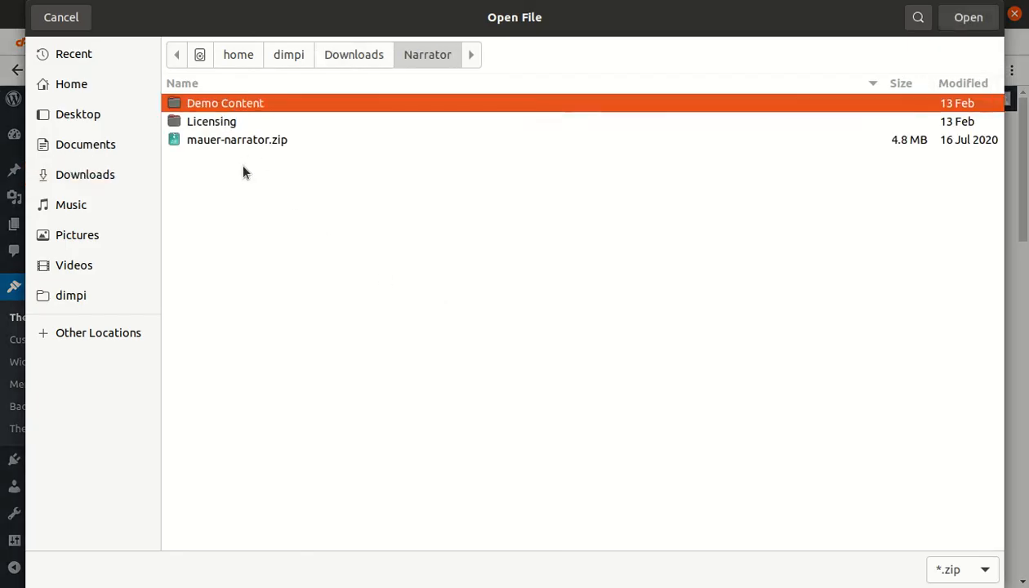
left_click(242, 143)
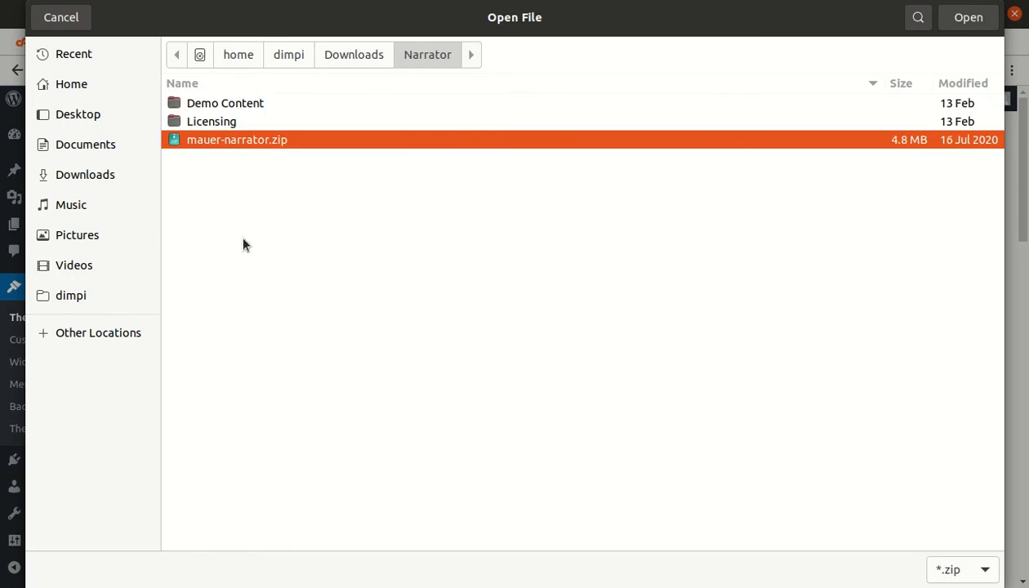
left_click(65, 19)
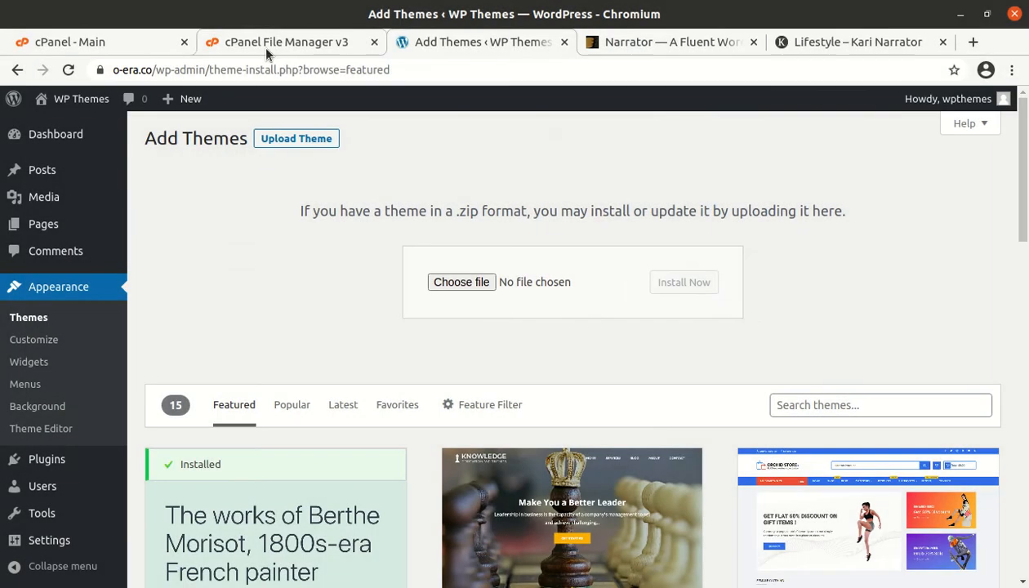
Step: Switch to cPanel File Manager, upload mauer-narrator.zip from Downloads/Narrator into o-era.co/wp-content/themes, and return to that folder's file list
left_click(263, 49)
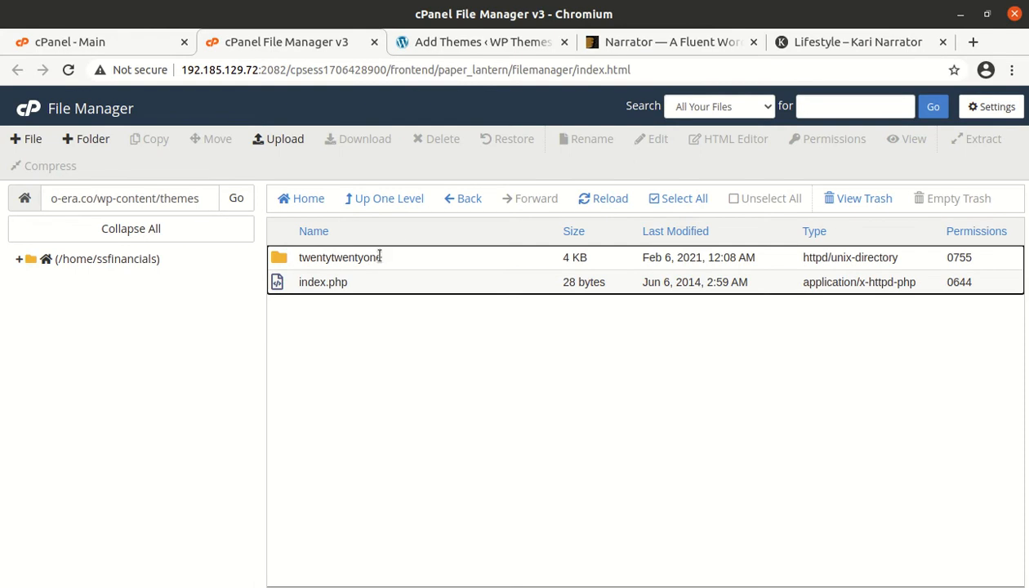
left_click(282, 141)
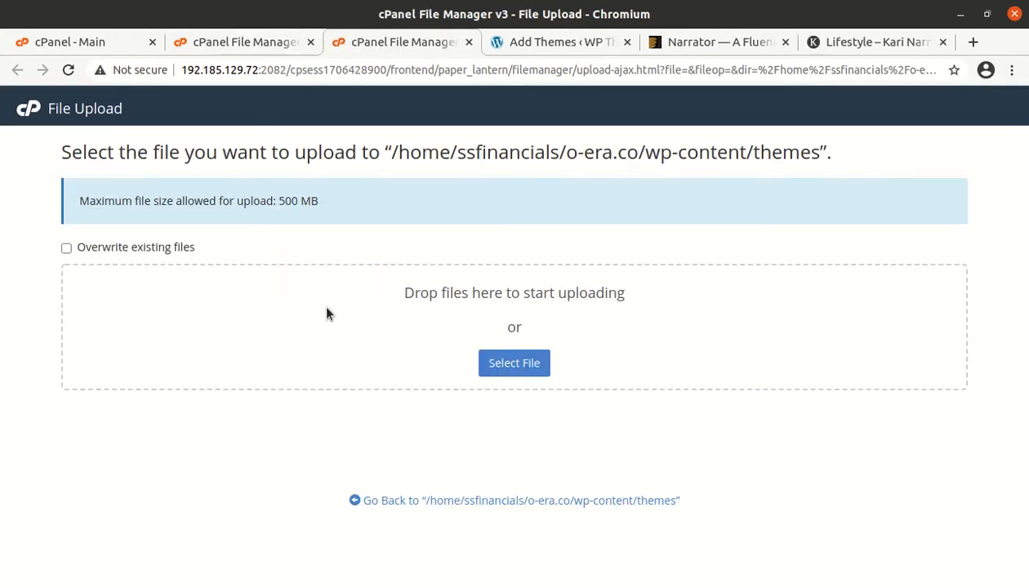
left_click(516, 365)
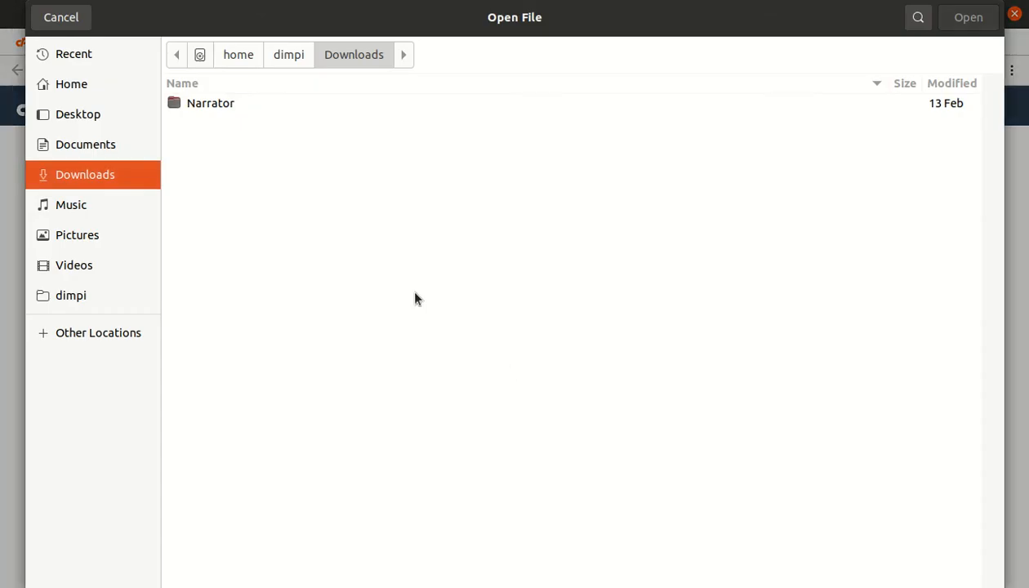
double_click(238, 104)
left_click(227, 196)
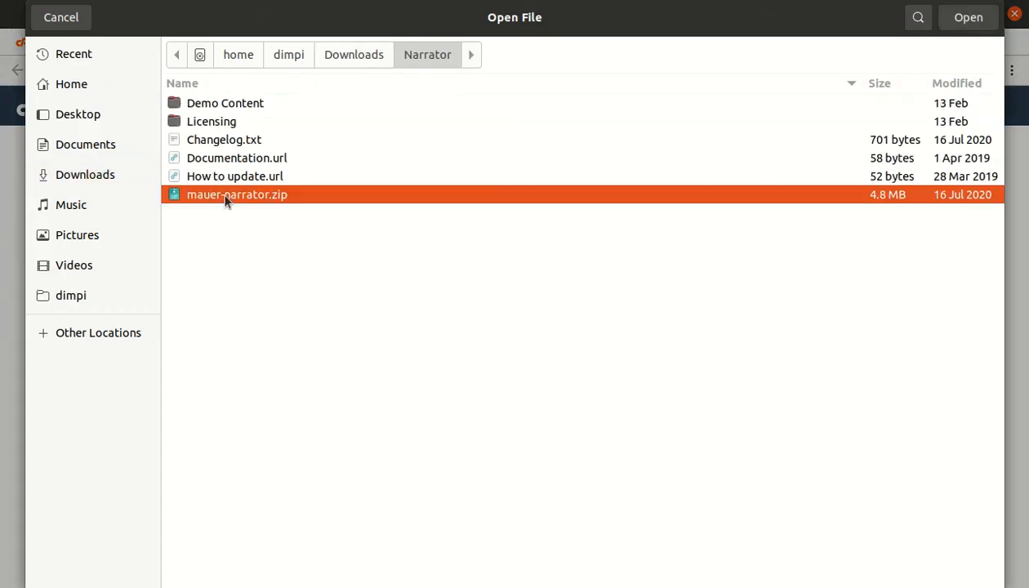
left_click(957, 19)
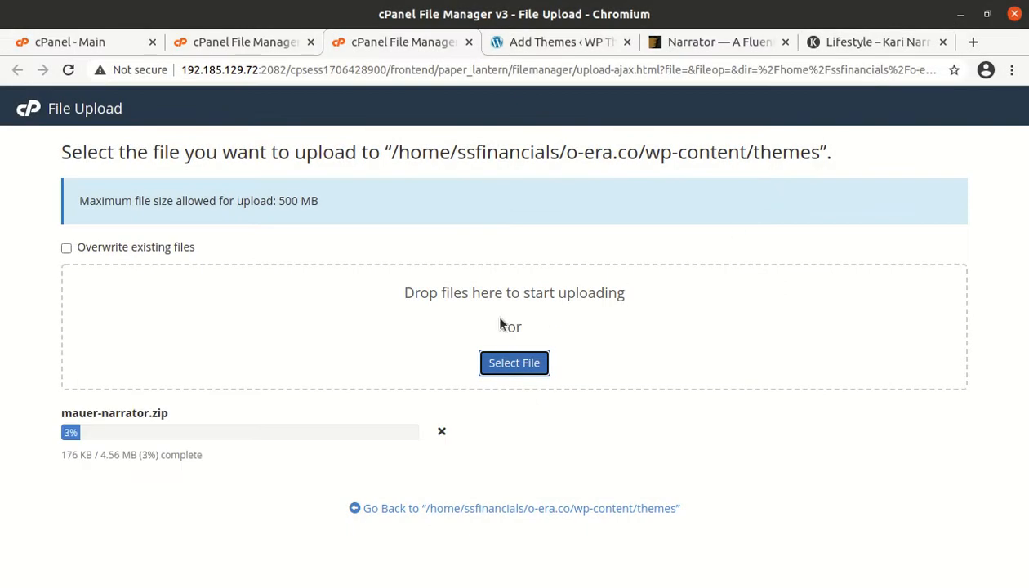
left_click(560, 42)
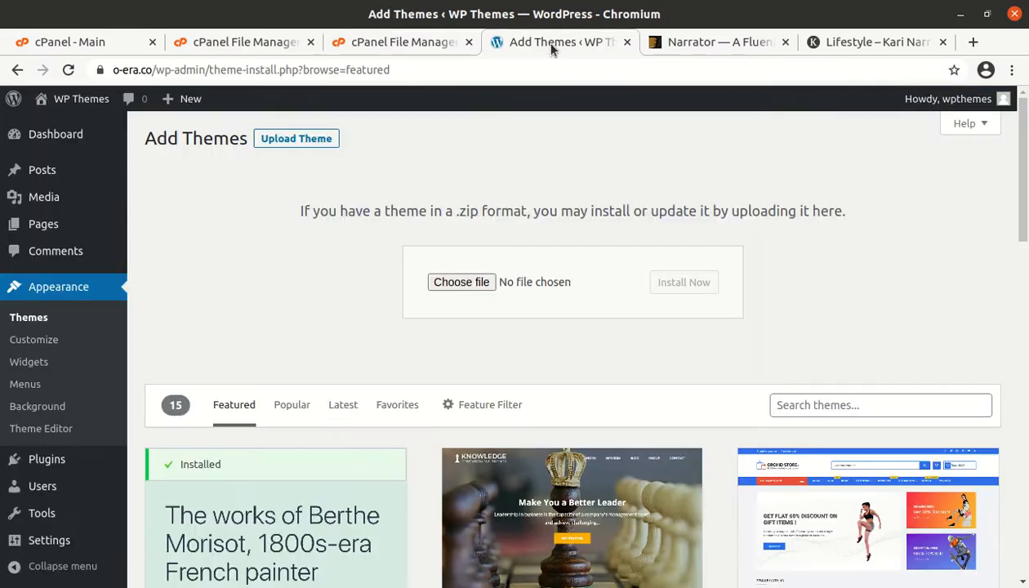
left_click(401, 42)
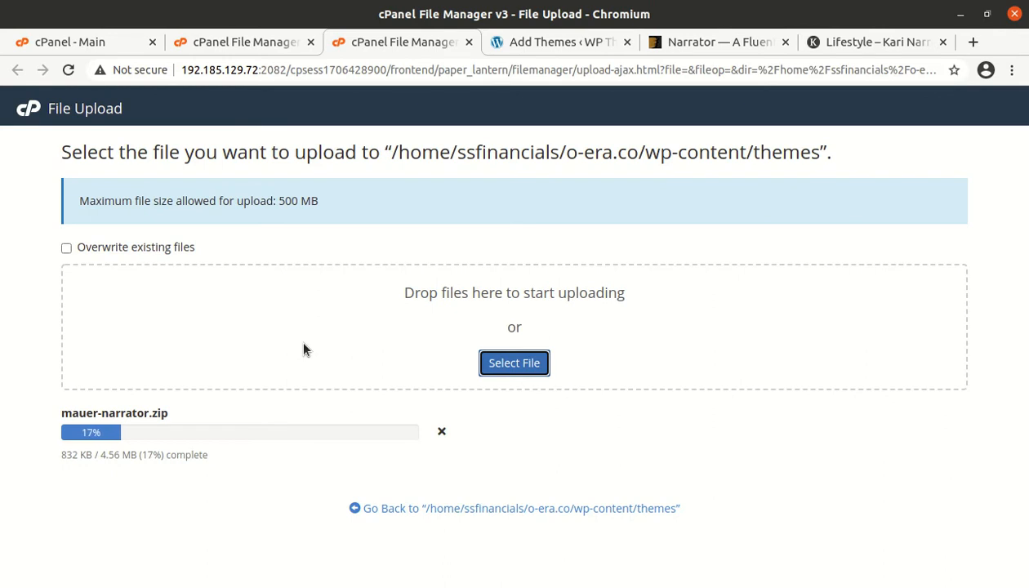
double_click(114, 454)
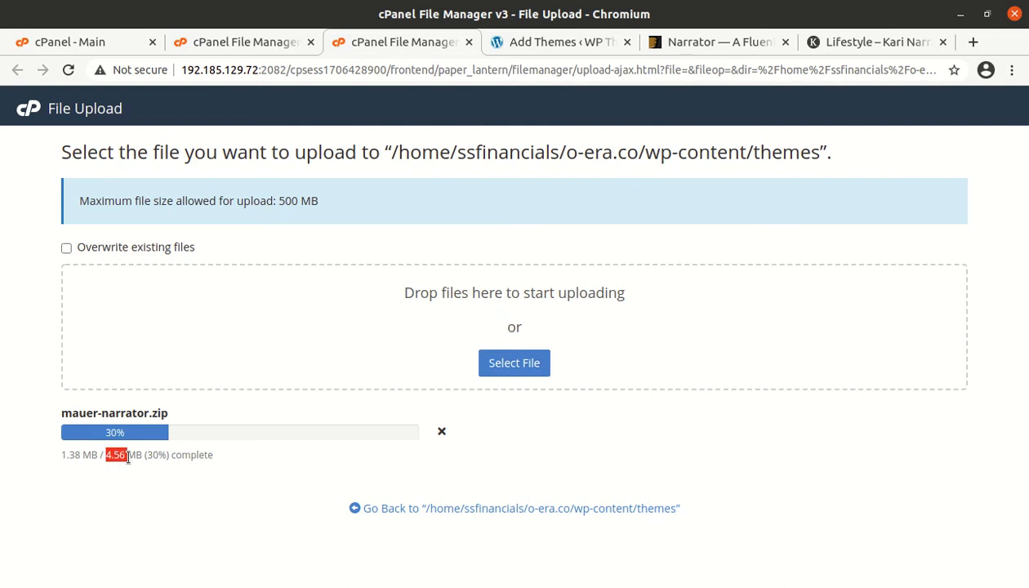
left_click(136, 490)
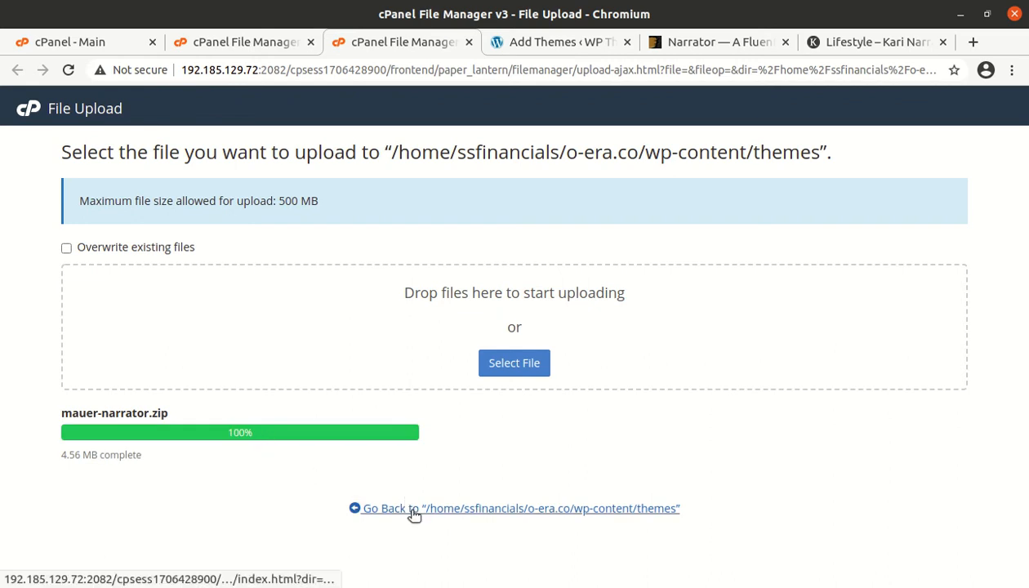
key("ctrl+w")
left_click(289, 40)
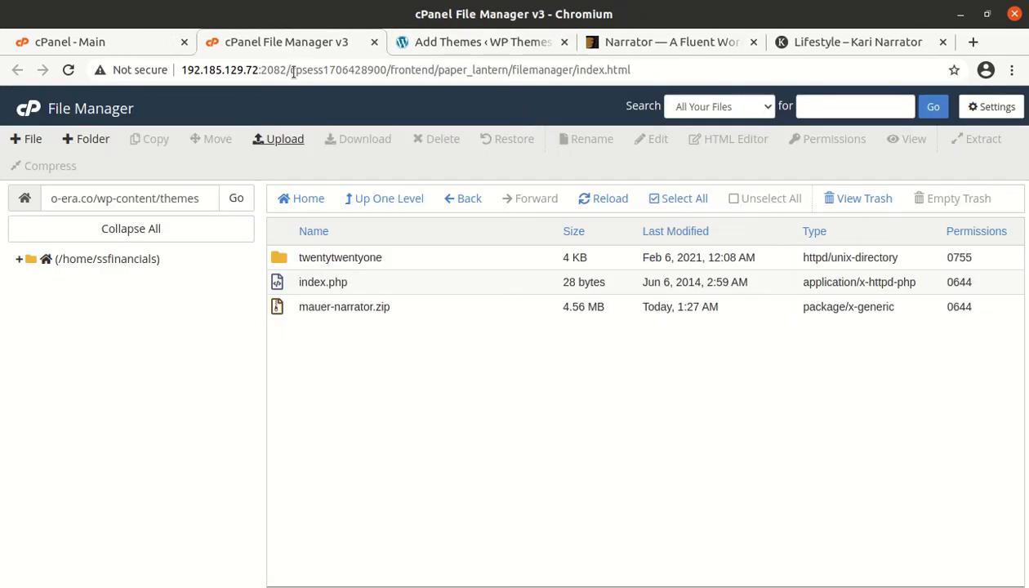
Step: Extract mauer-narrator.zip into /o-era.co/wp-content/themes and reload the folder listing
left_click(424, 314)
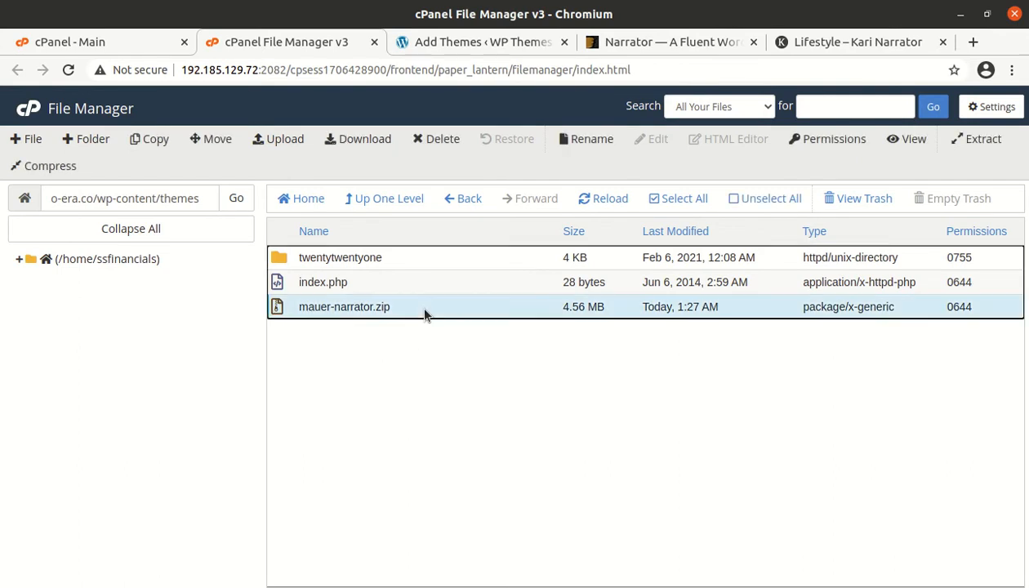
right_click(425, 313)
left_click(460, 487)
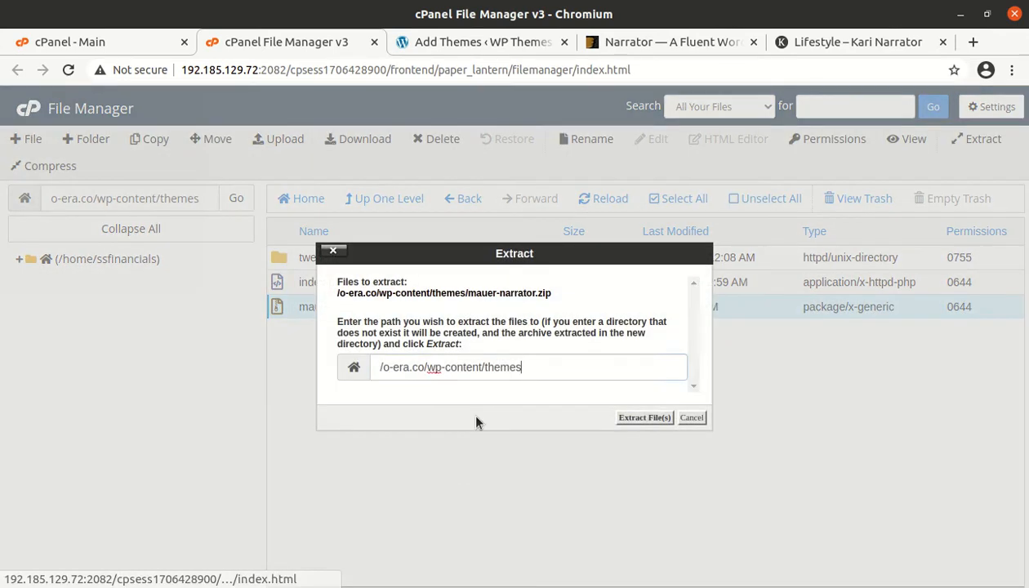
left_click(623, 415)
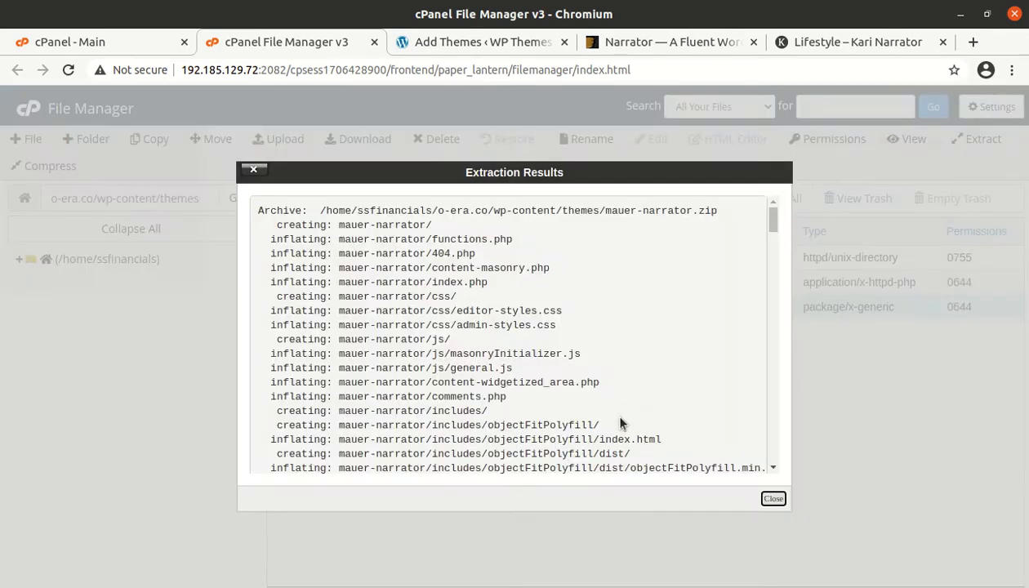
left_click(772, 498)
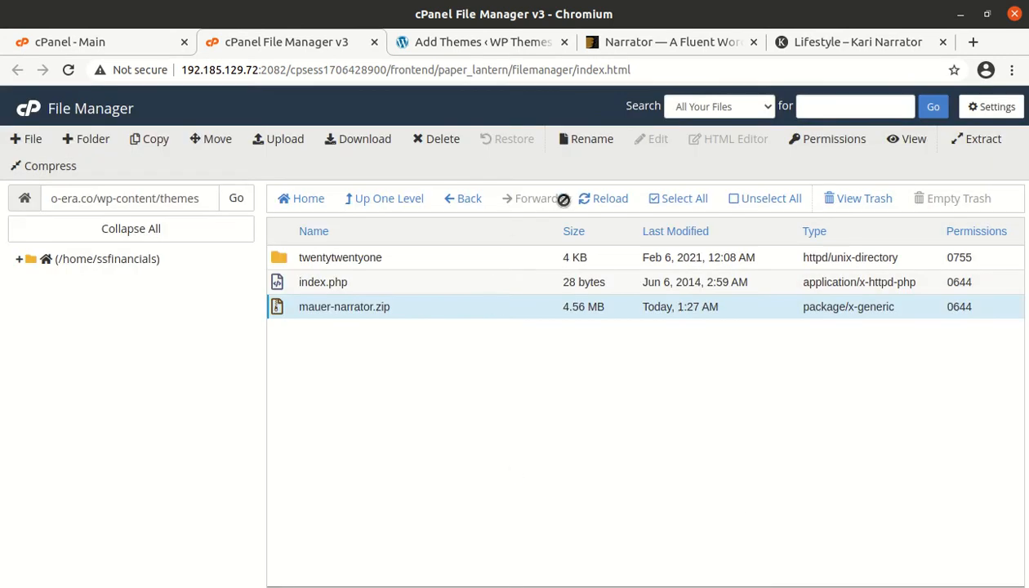
left_click(602, 200)
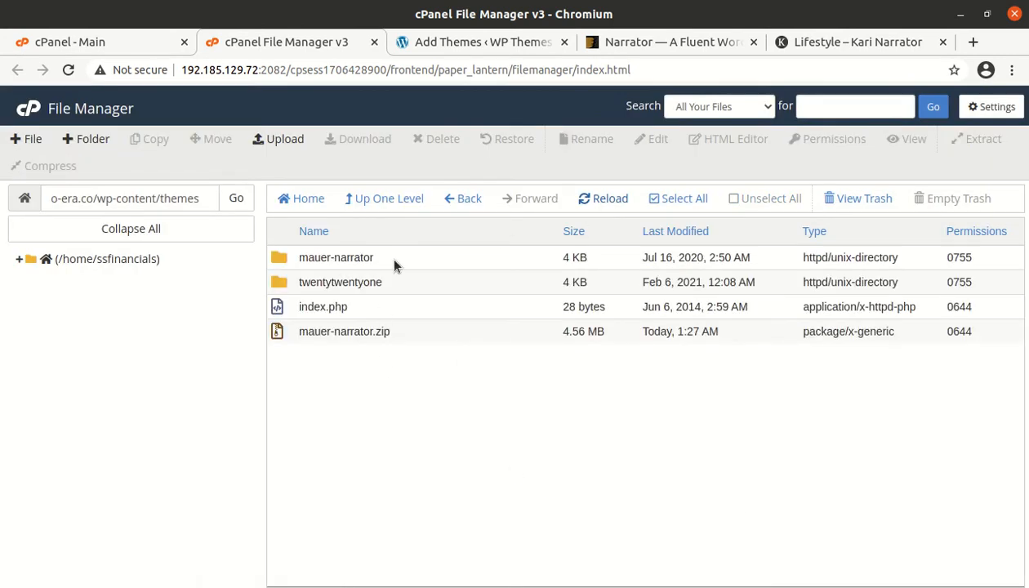
Step: Look through the extracted mauer-narrator folder's contents and go back up to the themes folder
double_click(393, 262)
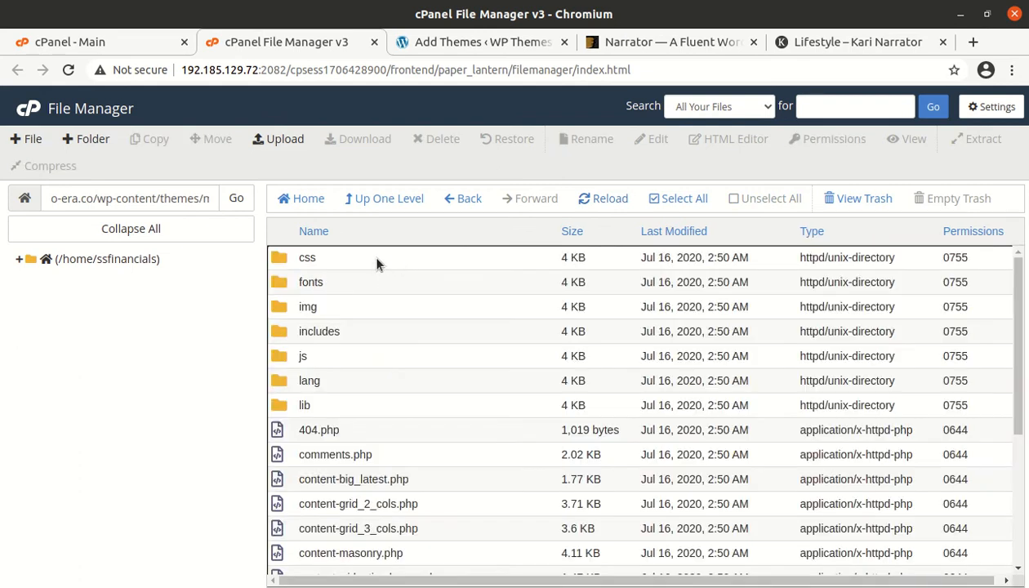
scroll(375, 269, "down", 5)
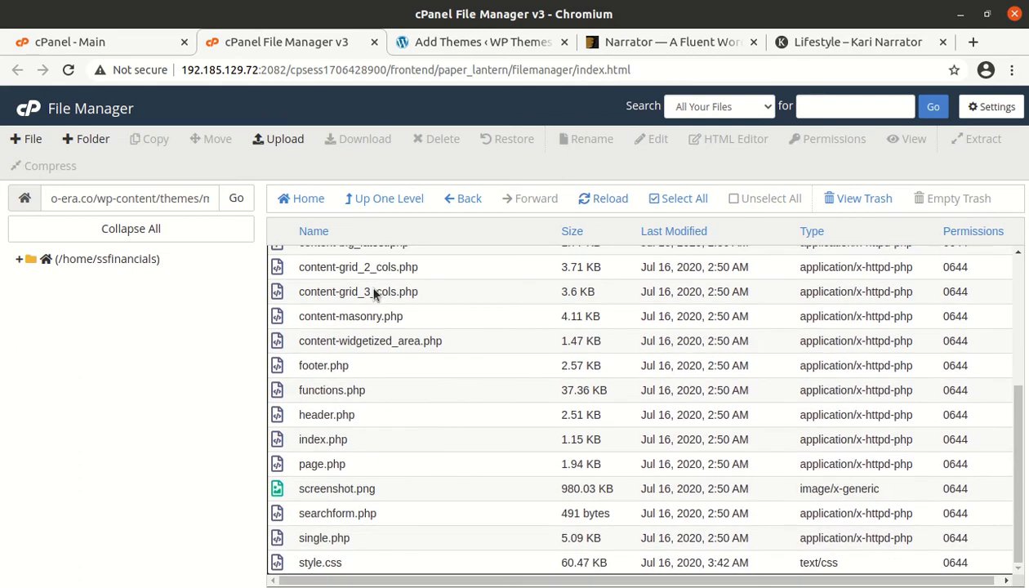
left_click(372, 205)
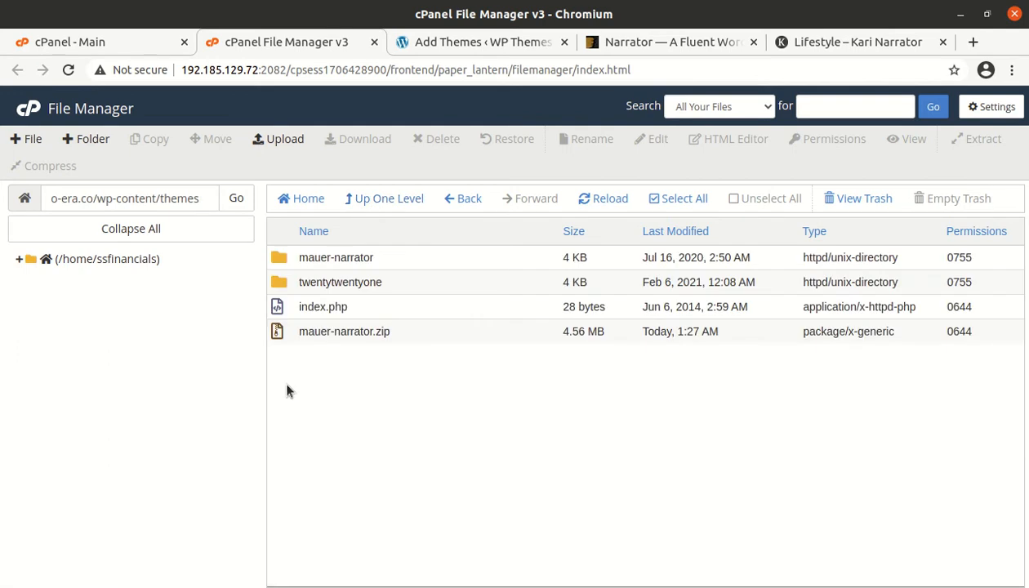
Step: Permanently delete mauer-narrator.zip from the themes folder, skipping the trash
left_click(422, 330)
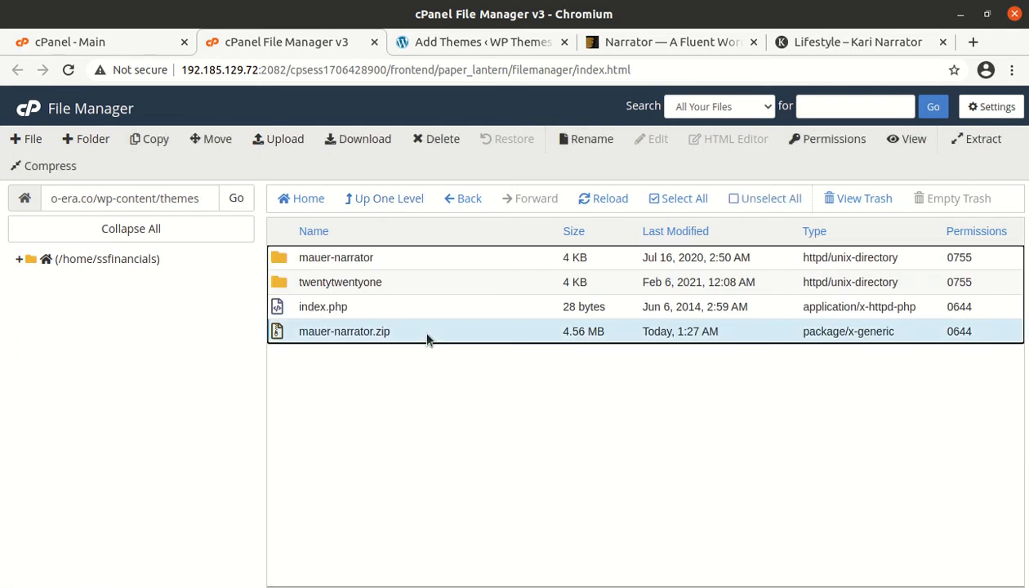
left_click(435, 139)
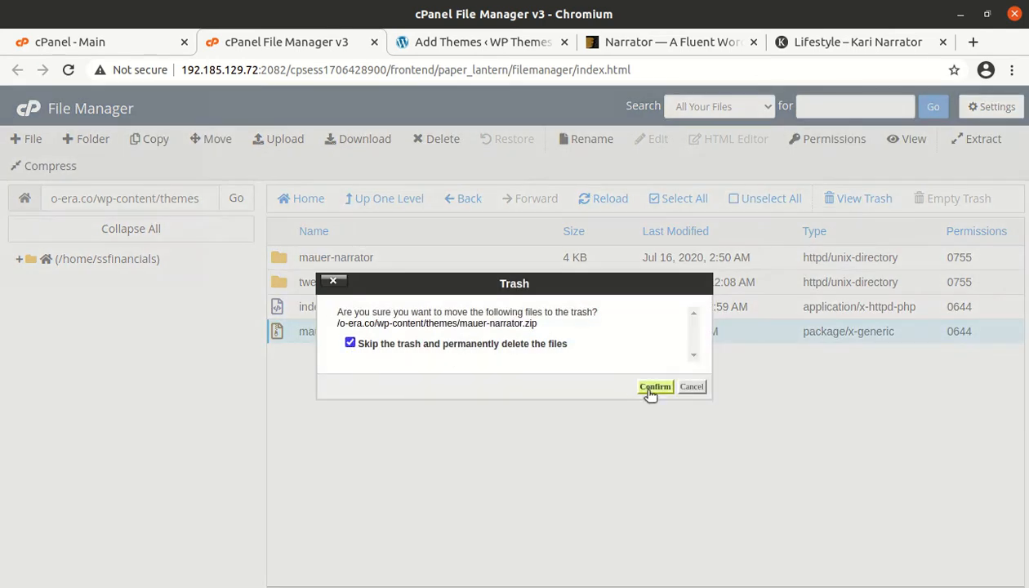
left_click(655, 387)
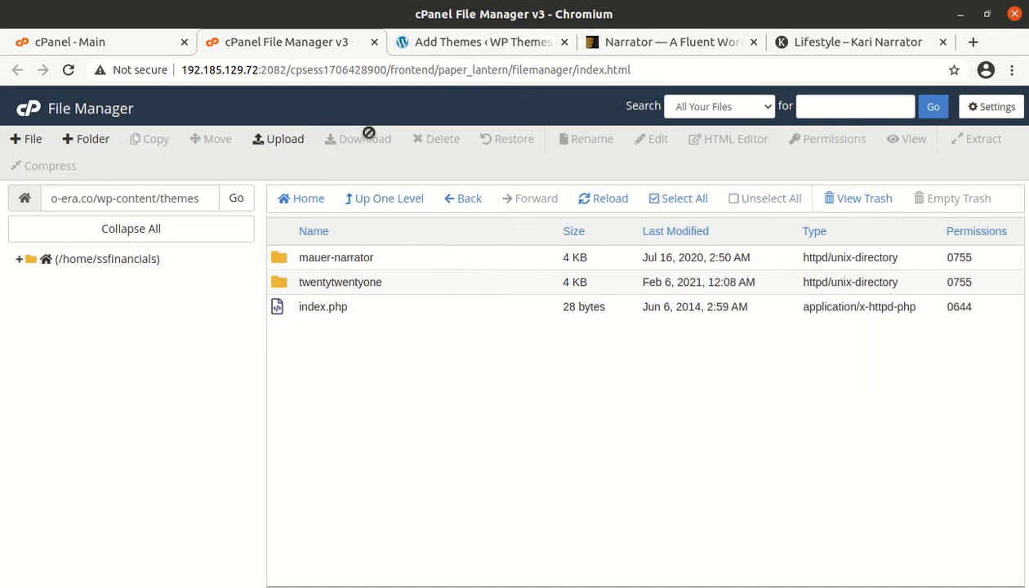
Step: Switch to the WP Themes site's installed themes, review the Mauer Narrator theme details, and activate that theme
left_click(464, 41)
left_click(32, 325)
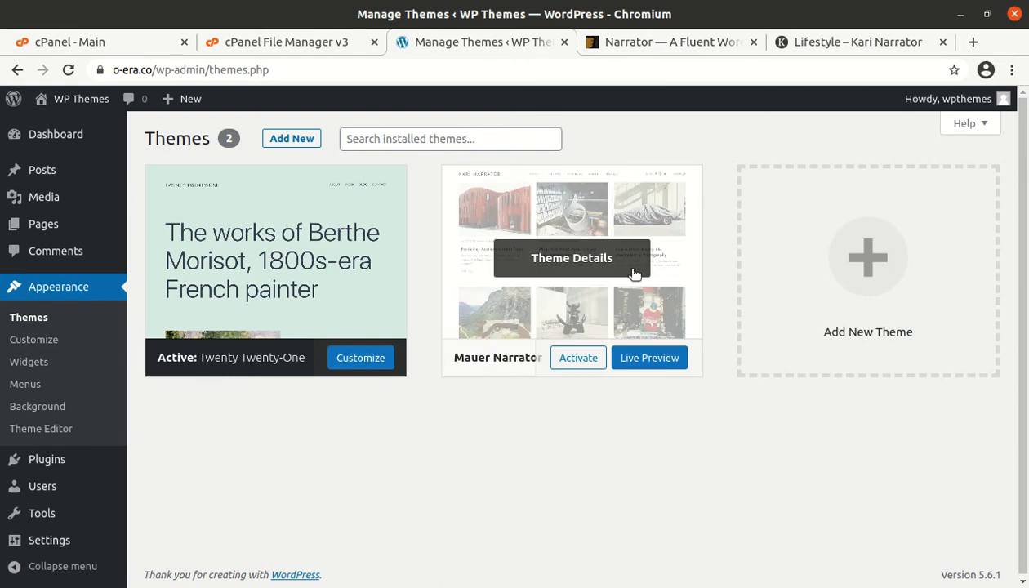
left_click(560, 270)
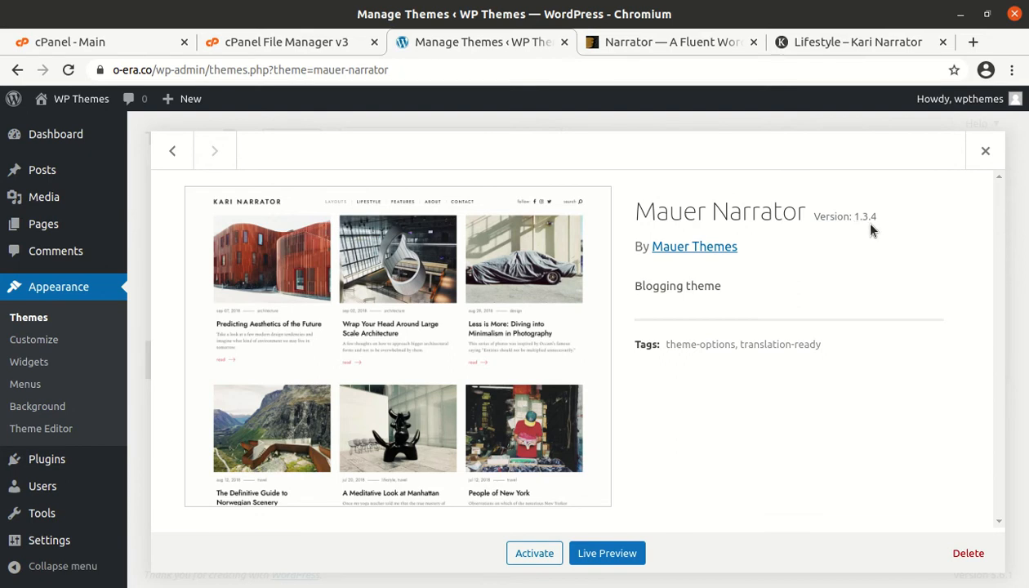
left_click_drag(724, 290, 625, 288)
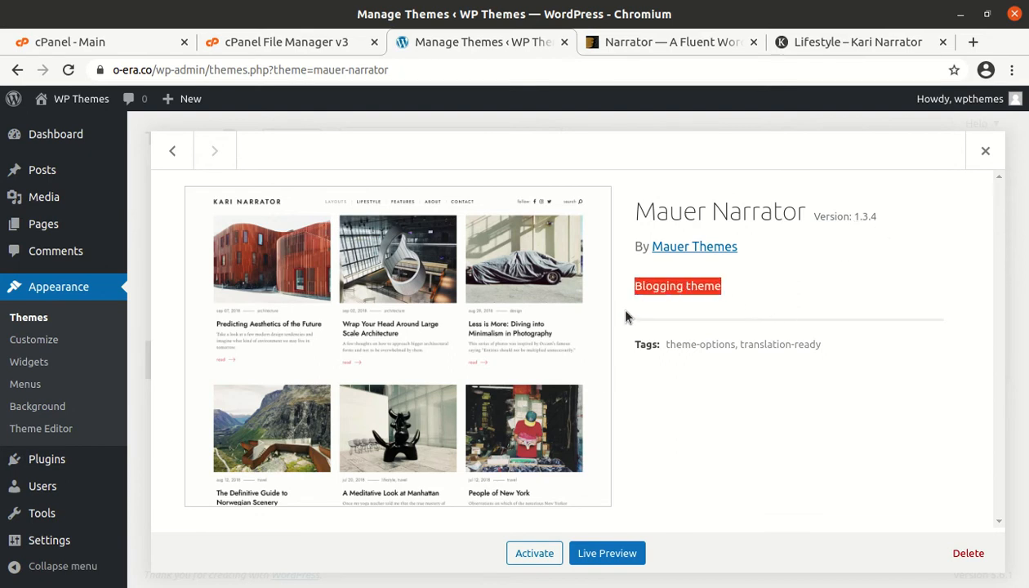
left_click(521, 561)
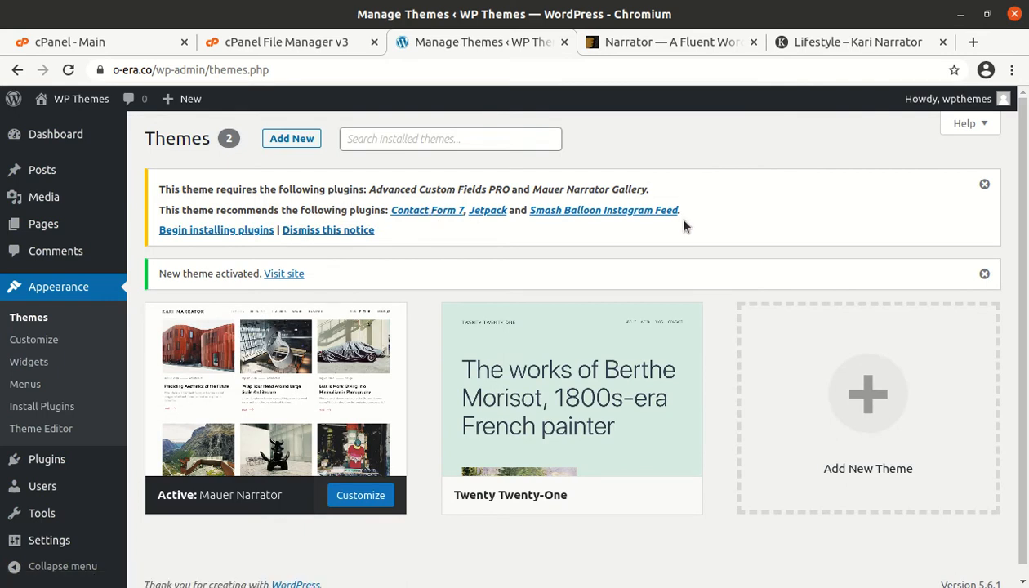
Step: Open the theme's plugin installer and examine which plugins are required and which are recommended
left_click(198, 232)
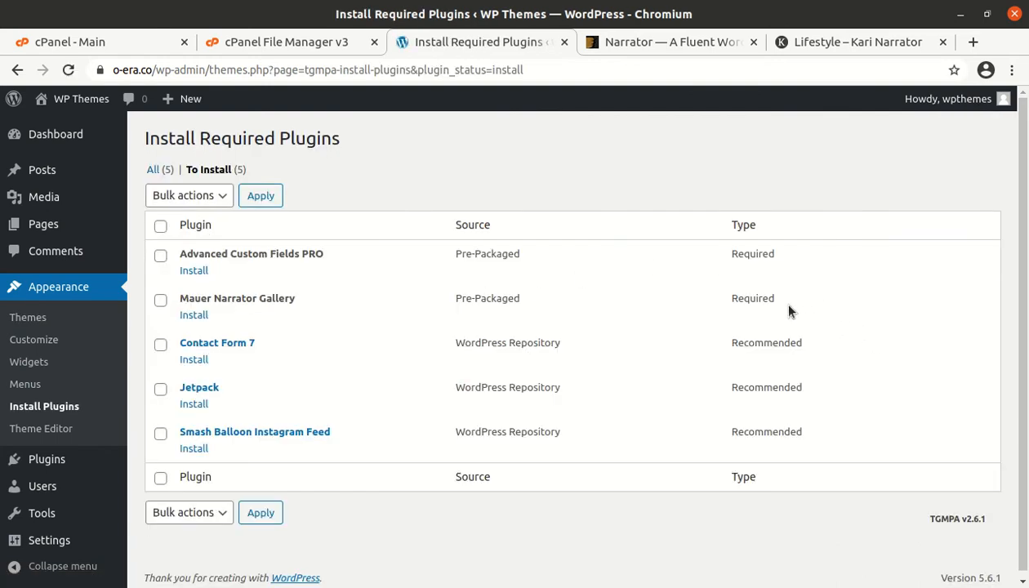
left_click_drag(802, 312, 668, 265)
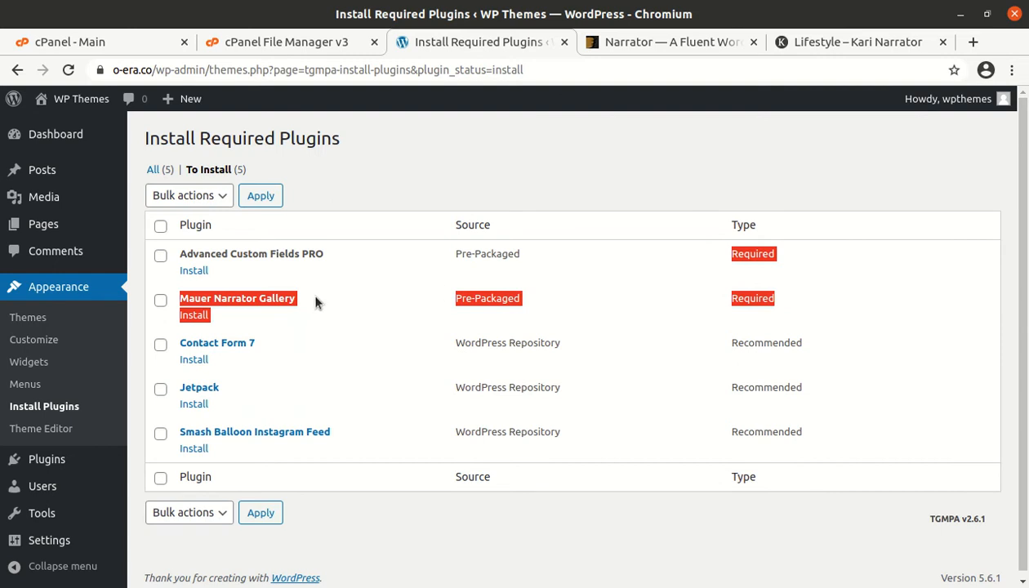
left_click(379, 552)
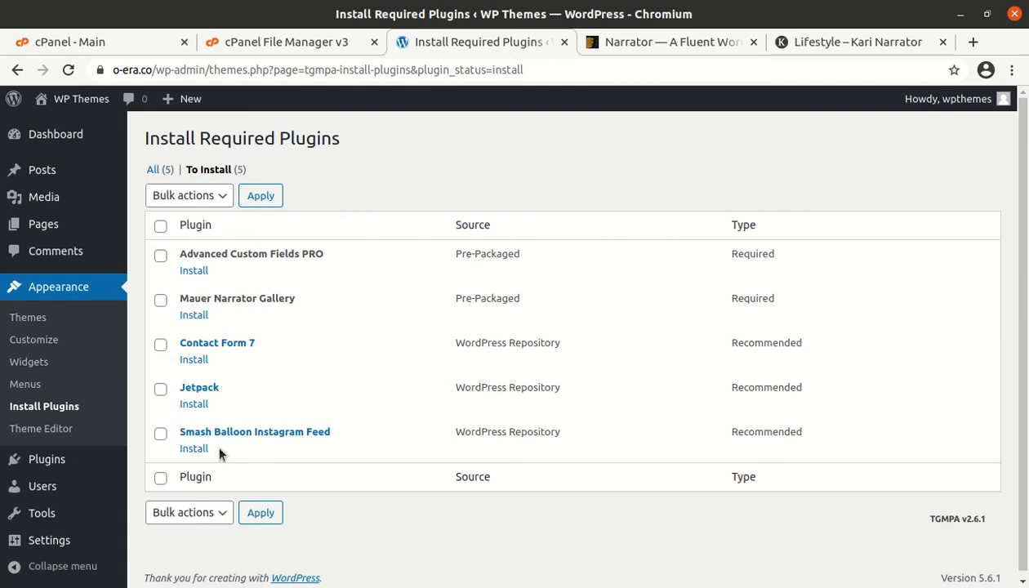
Step: Bulk-install all the listed required and recommended plugins, and return to the required plugins installer to check their status
left_click(160, 227)
left_click(215, 198)
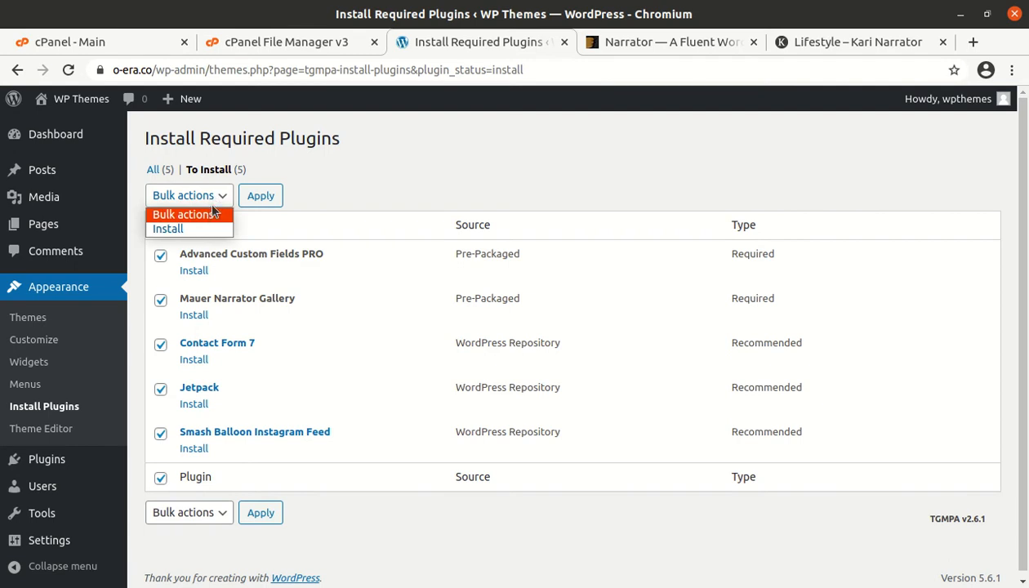
left_click(197, 227)
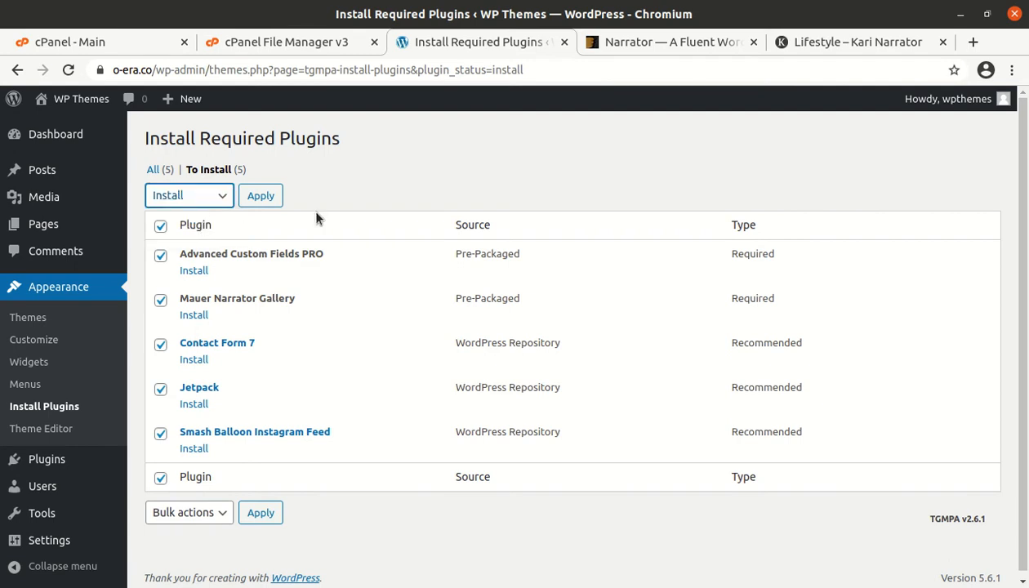
left_click(261, 199)
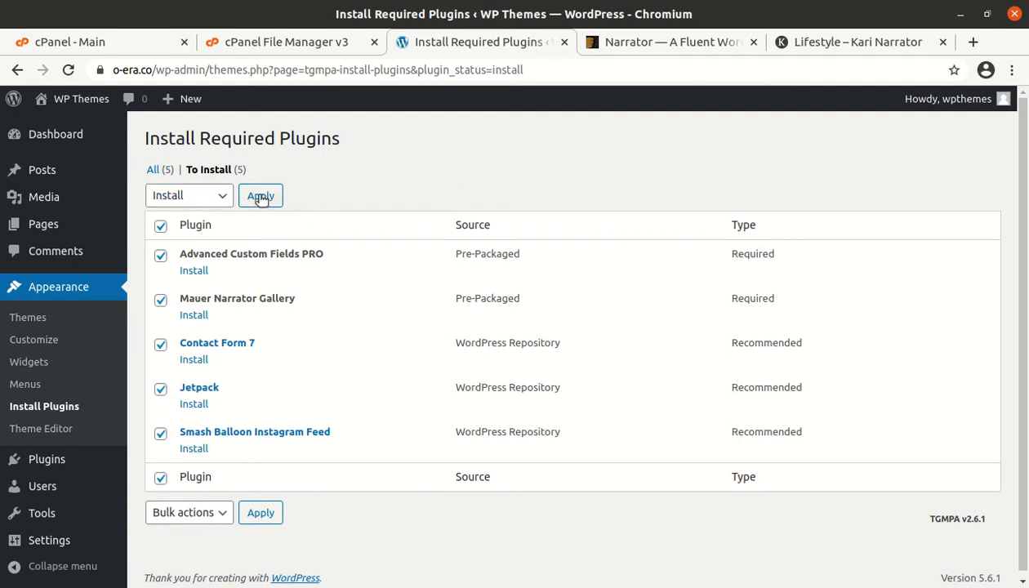
left_click(260, 200)
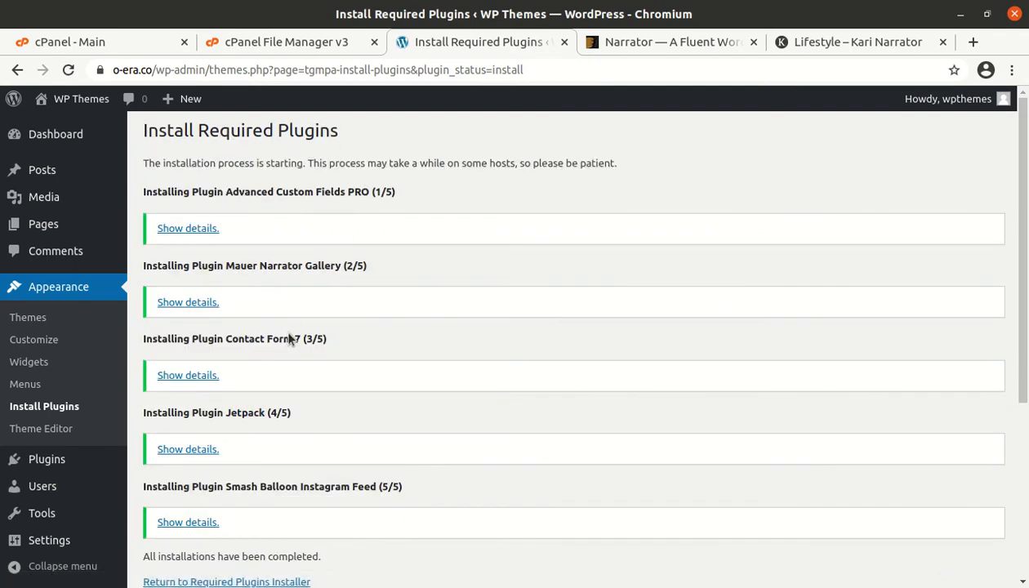
scroll(321, 348, "down", 5)
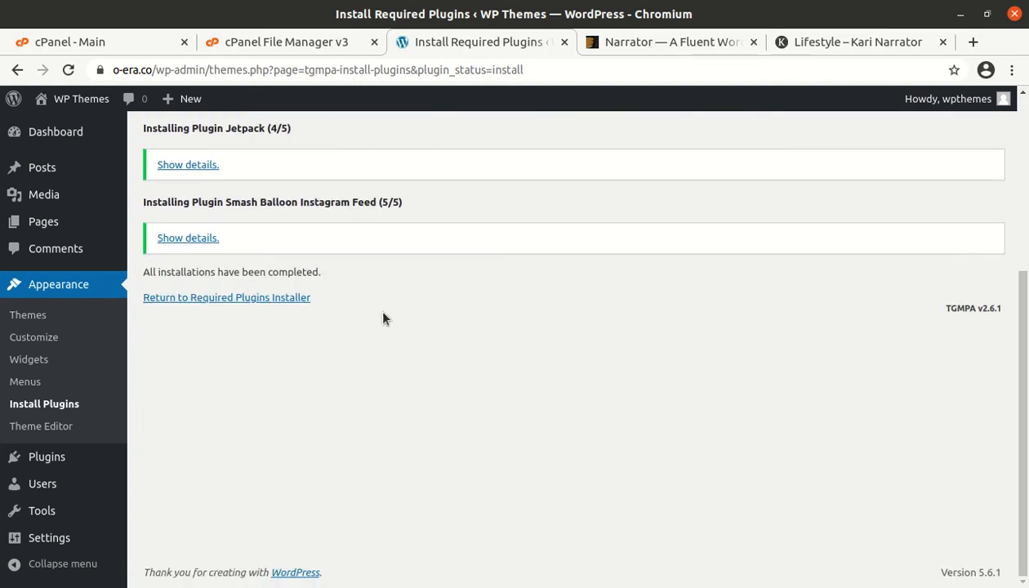
left_click(241, 302)
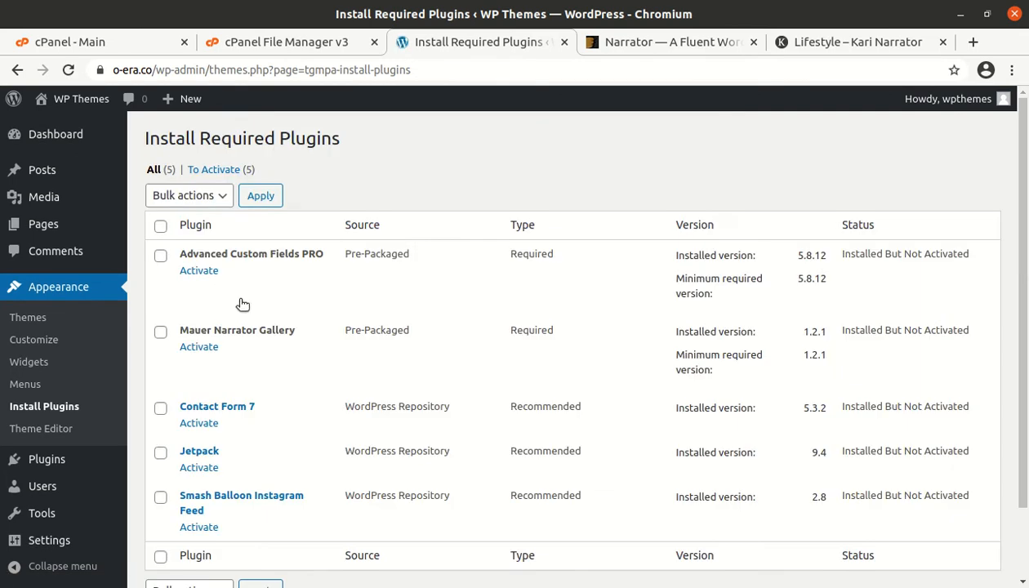
scroll(174, 278, "down", 2)
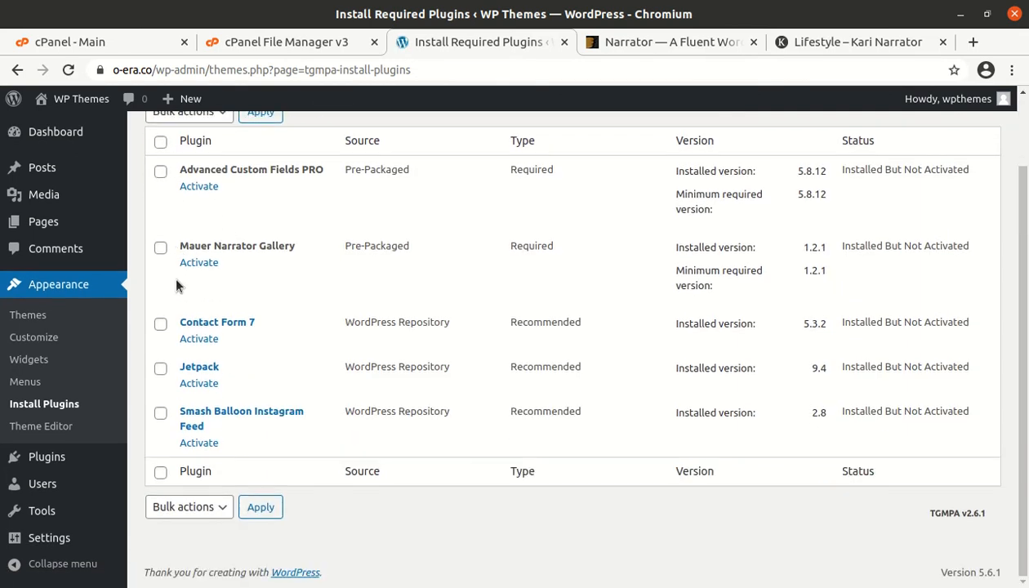
Step: Bulk-activate all five listed plugins, both required and recommended, in the required plugins installer
scroll(163, 262, "up", 2)
left_click(160, 225)
left_click(204, 198)
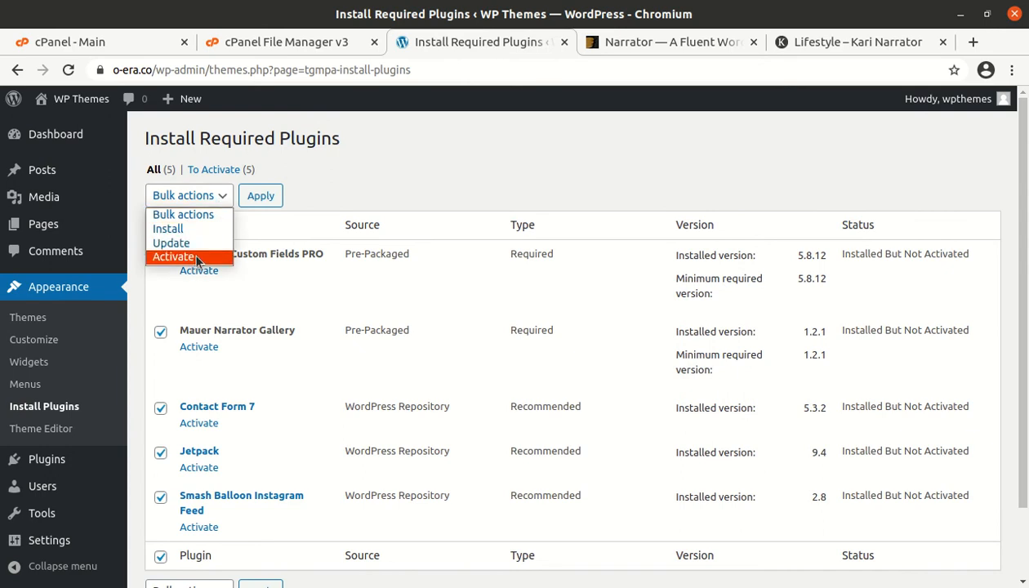
left_click(194, 258)
left_click(258, 200)
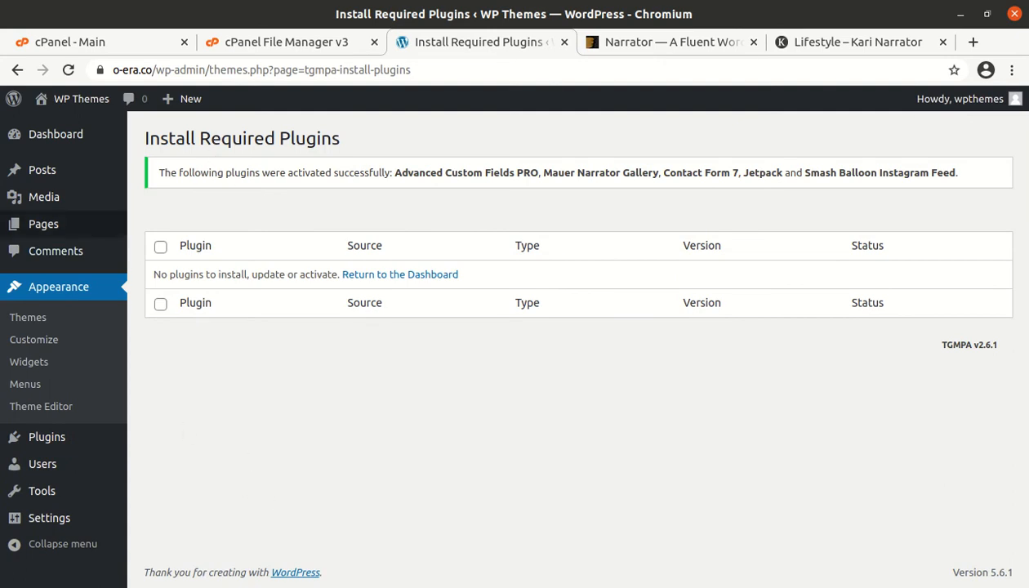
Step: Open the WP Themes site's front end in a new tab and compare it with the Kari Narrator demo's Lifestyle page
mouse_move(82, 101)
middle_click(72, 130)
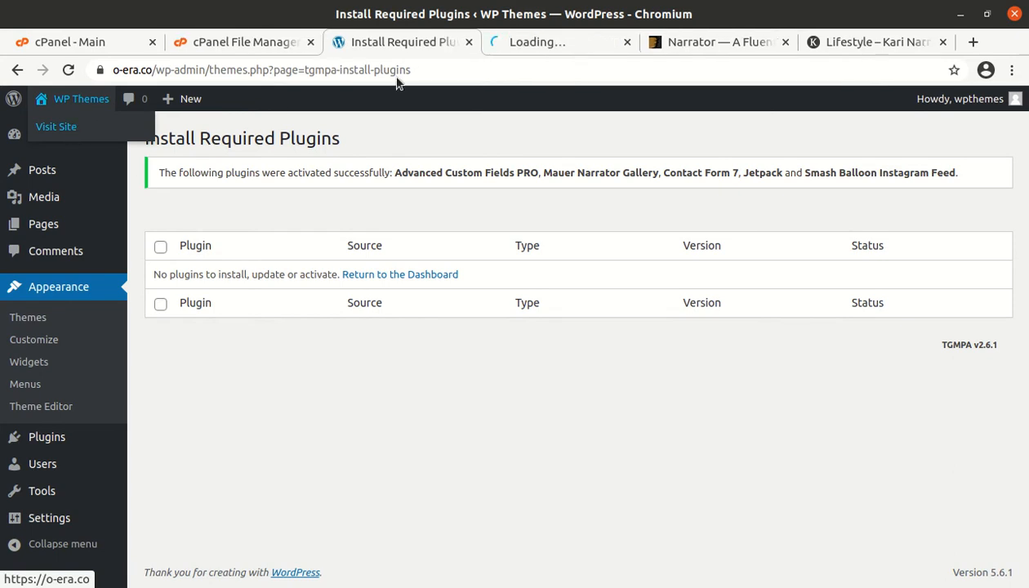
left_click(539, 46)
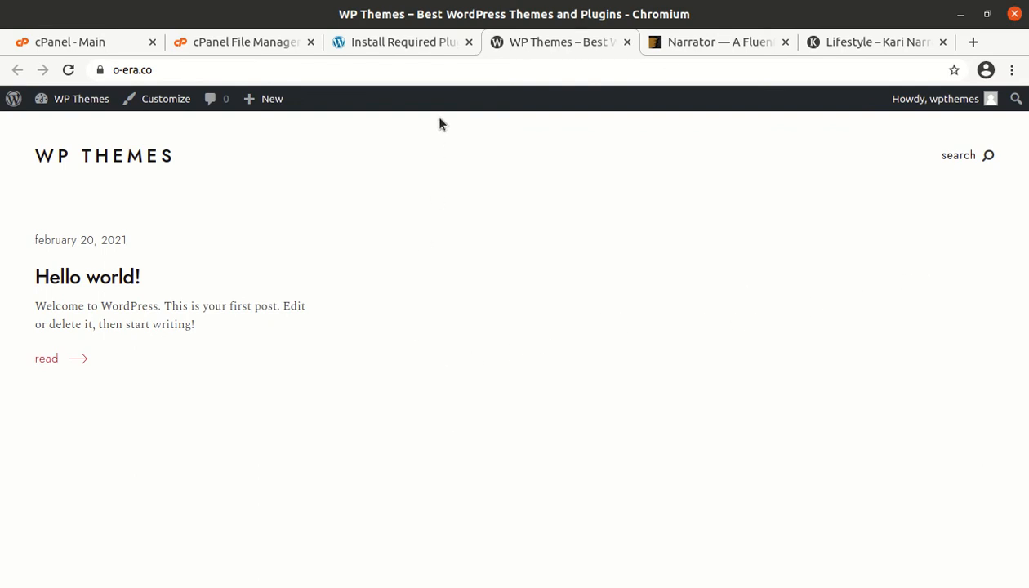
left_click(389, 45)
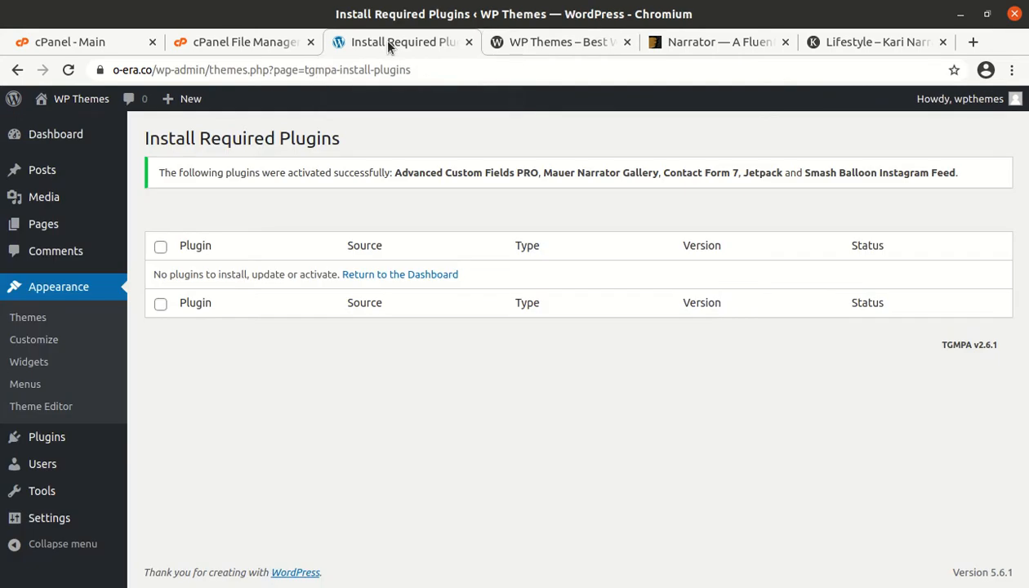
left_click(703, 45)
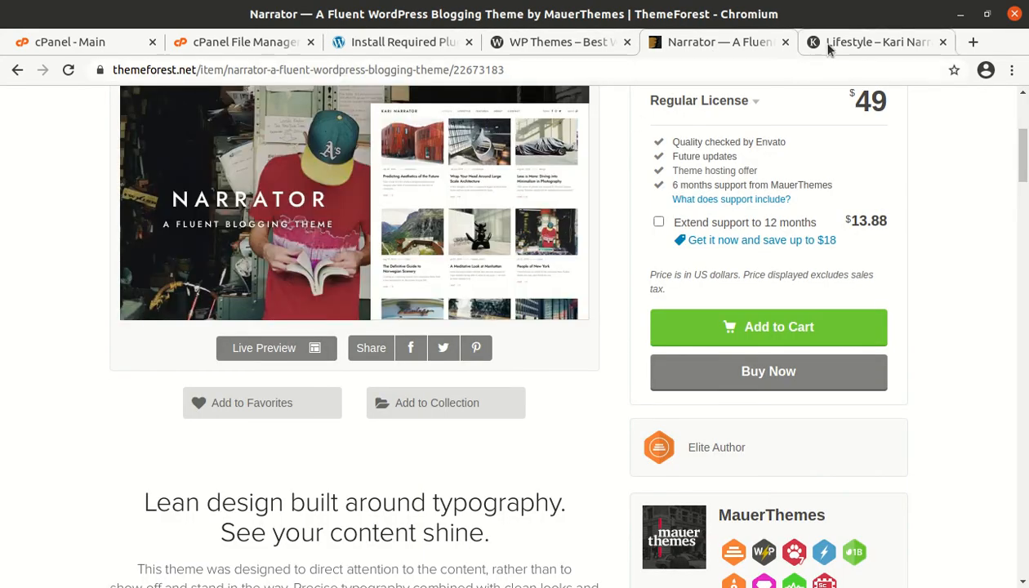
left_click(813, 41)
scroll(425, 363, "up", 7)
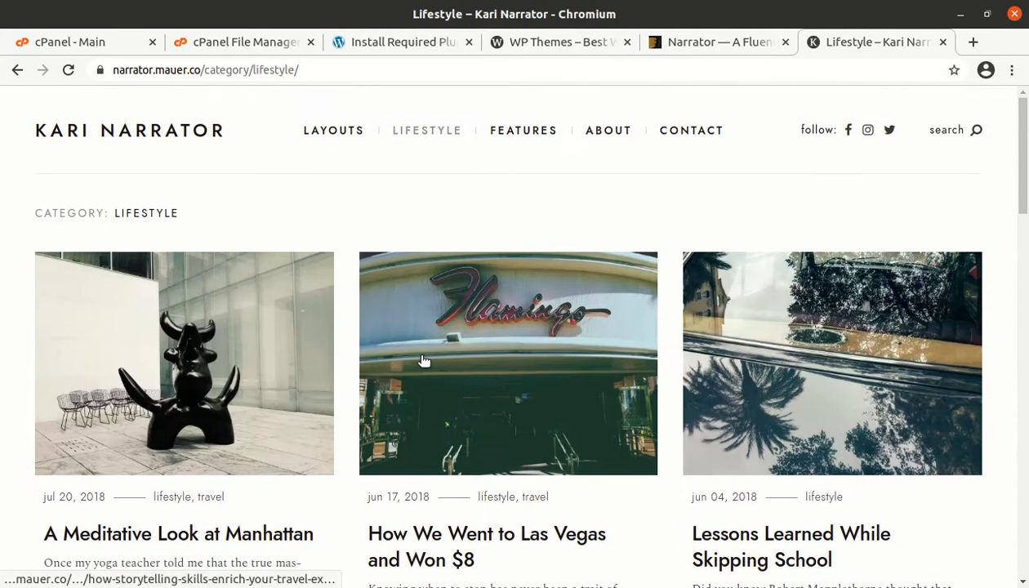
Step: Return to the site's wp-admin dashboard and dismiss its Welcome to WordPress panel and Jetpack setup banner
left_click(384, 45)
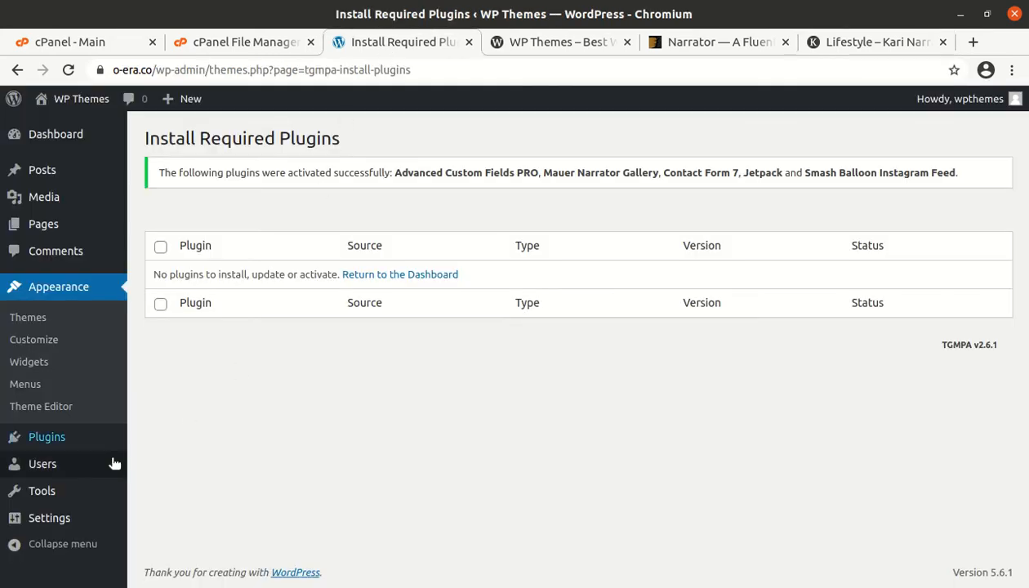
left_click(68, 70)
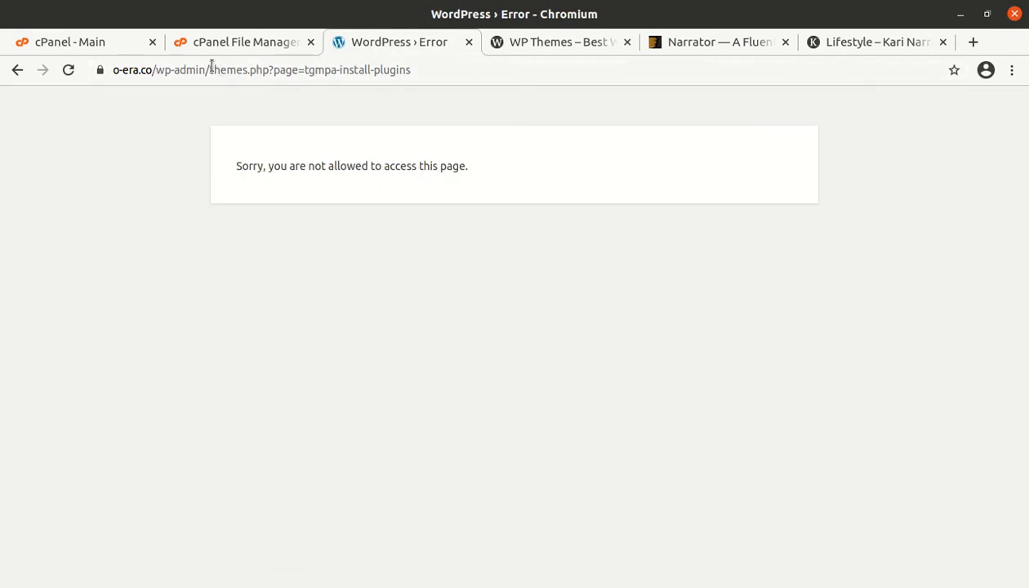
left_click_drag(205, 70, 455, 85)
key("BackSpace")
key("Return")
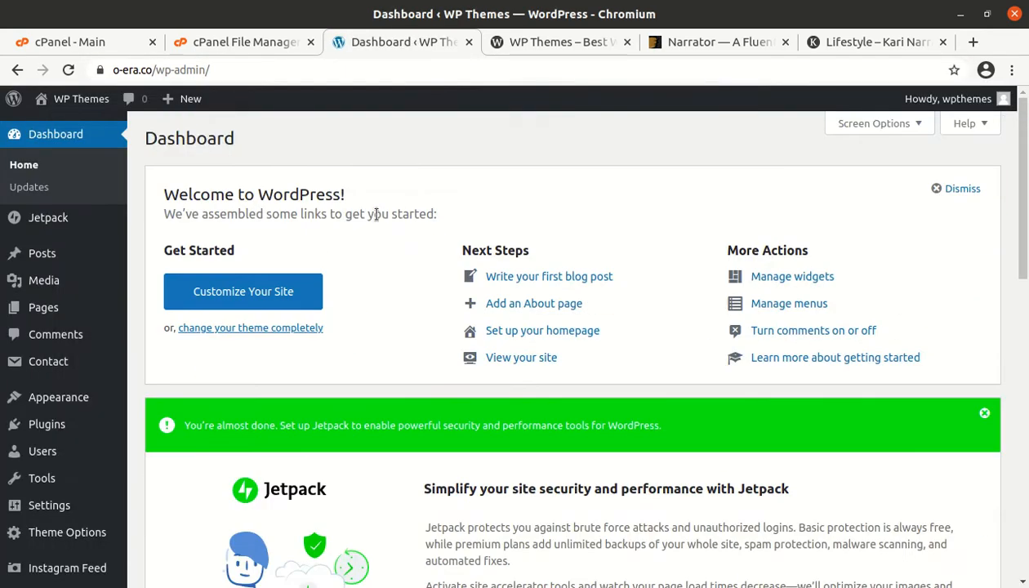
left_click(936, 190)
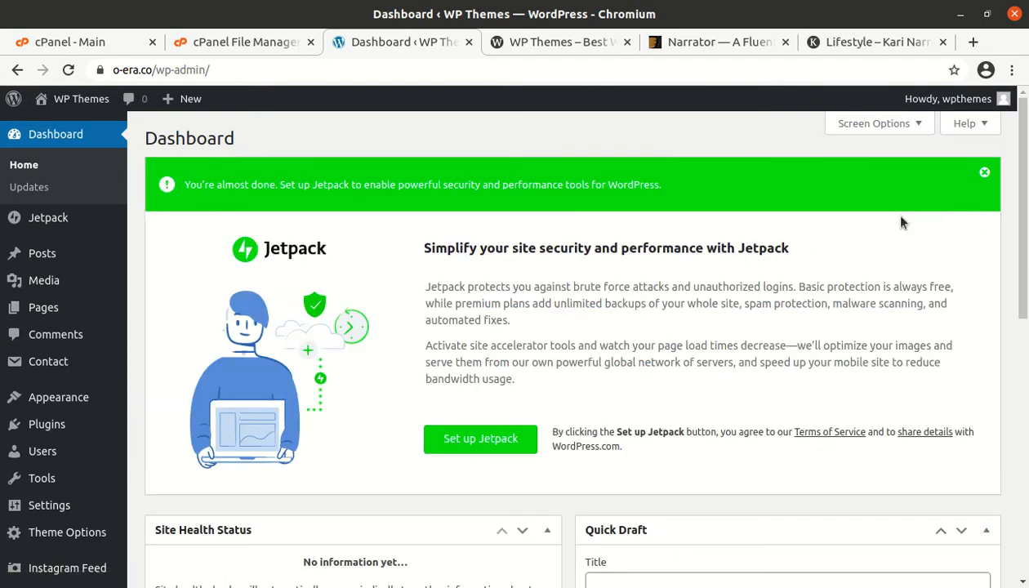
left_click(986, 174)
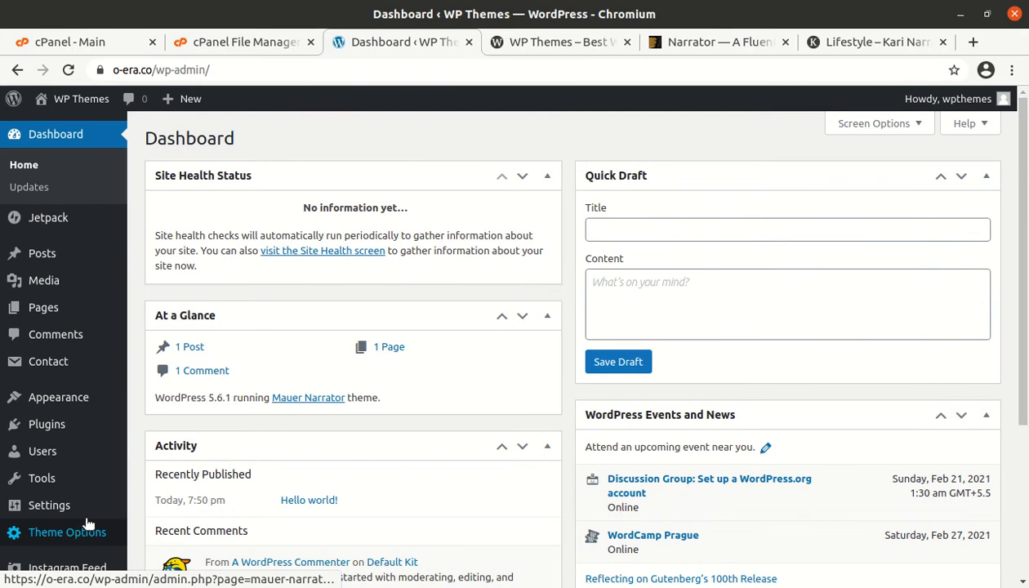
Step: Open the theme's options page and review the available settings from accent color down to individual images sharing
scroll(75, 527, "down", 3)
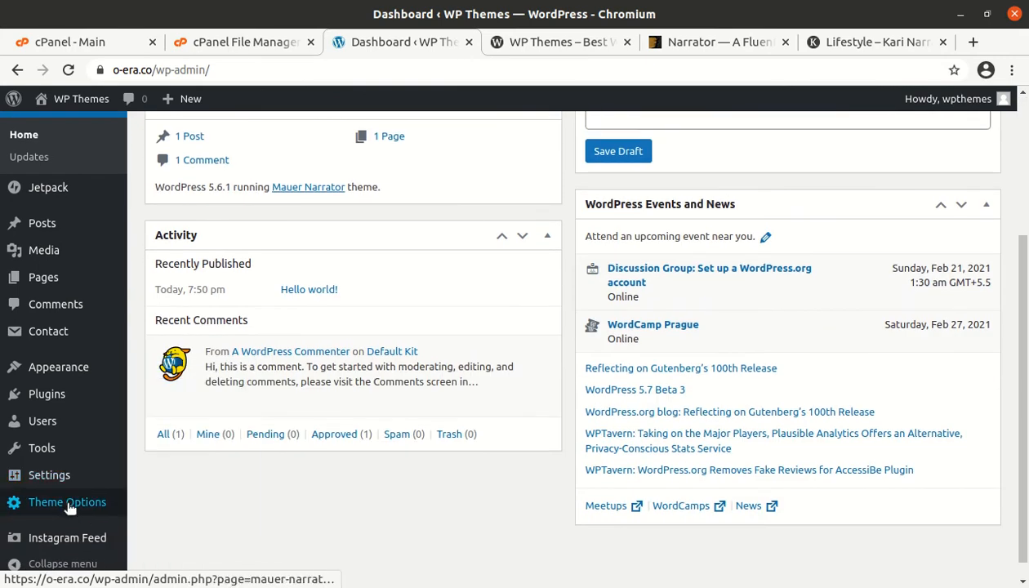
mouse_move(62, 459)
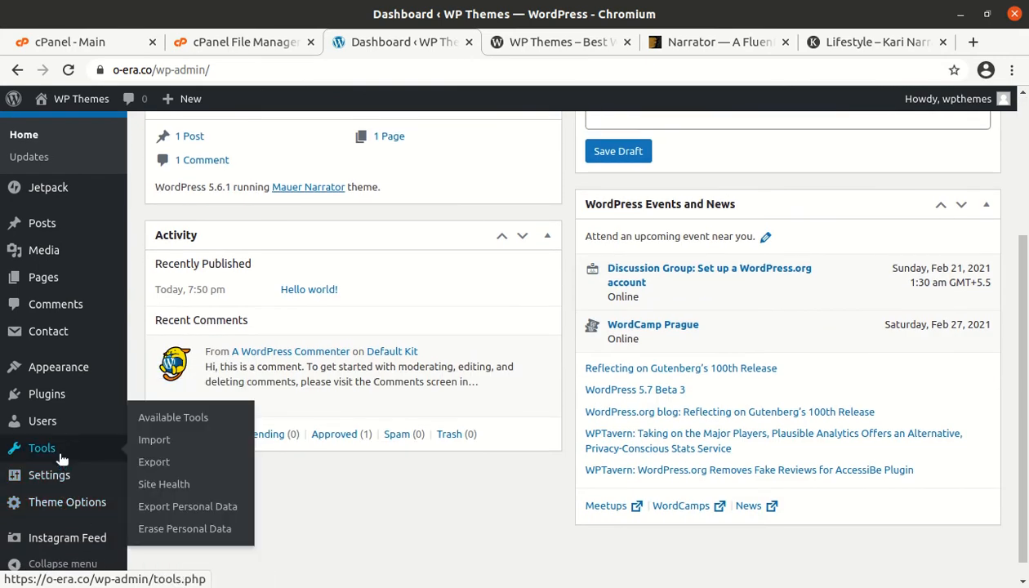
mouse_move(68, 376)
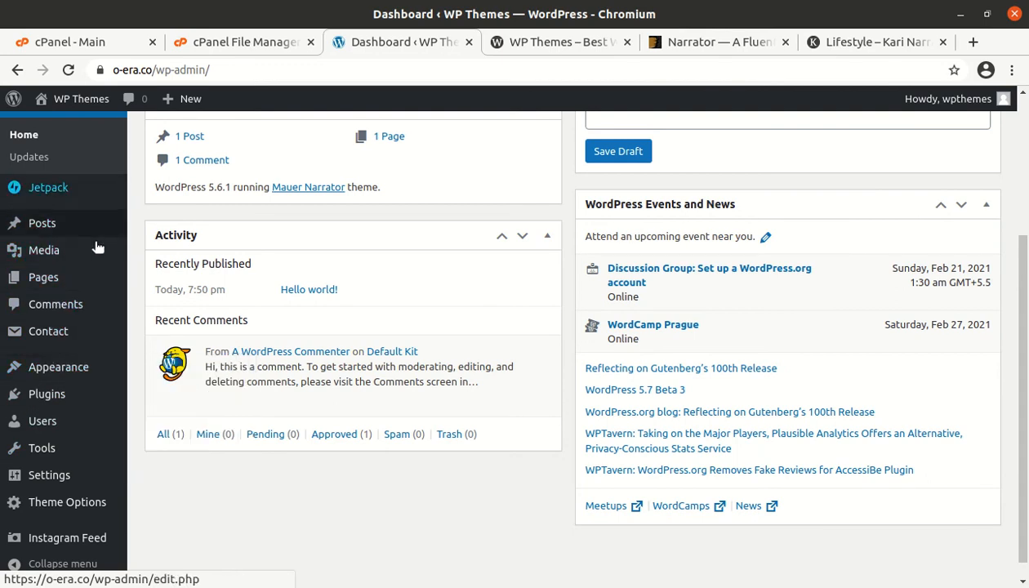
left_click(70, 506)
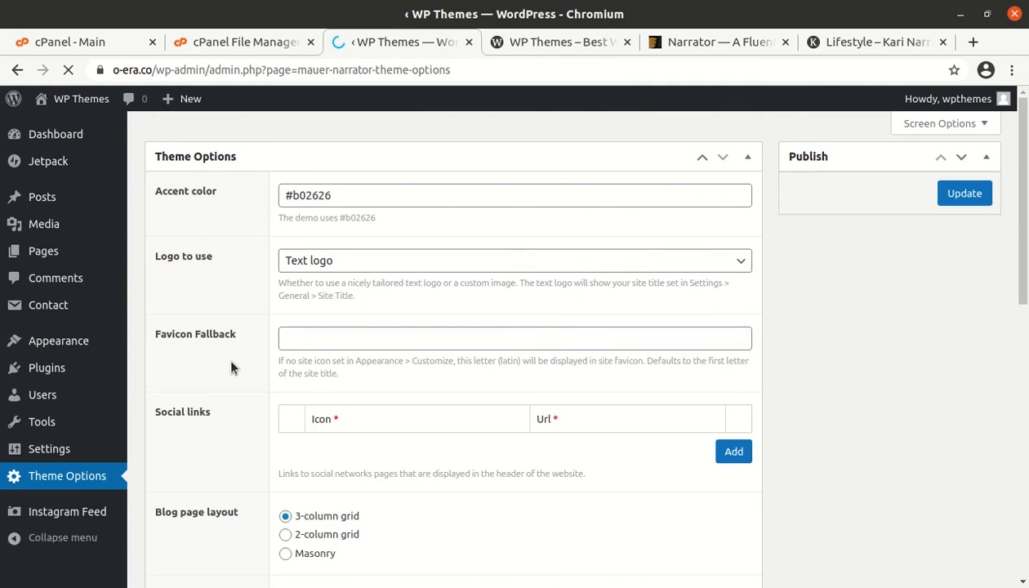
scroll(231, 367, "down", 10)
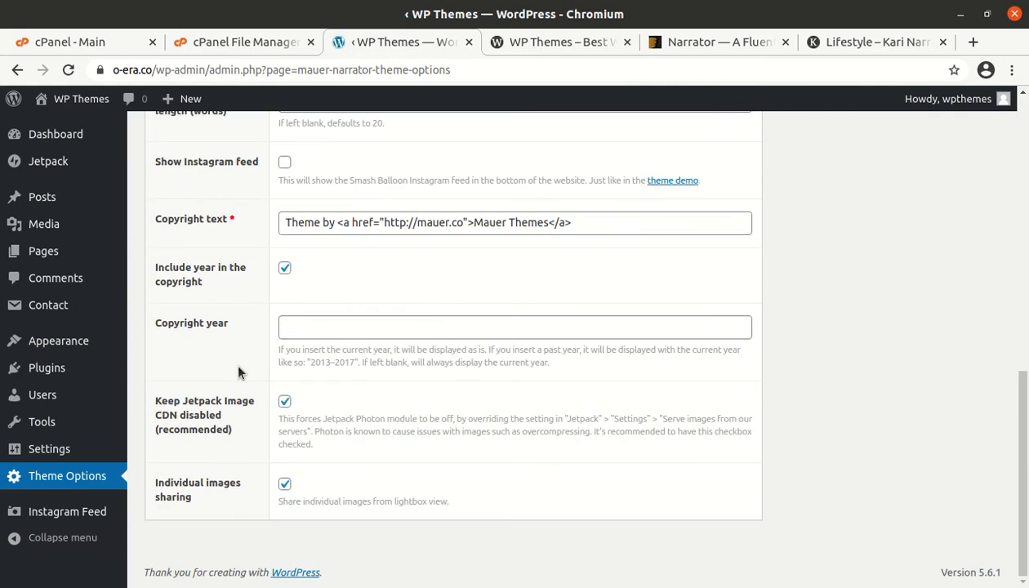
scroll(238, 371, "up", 10)
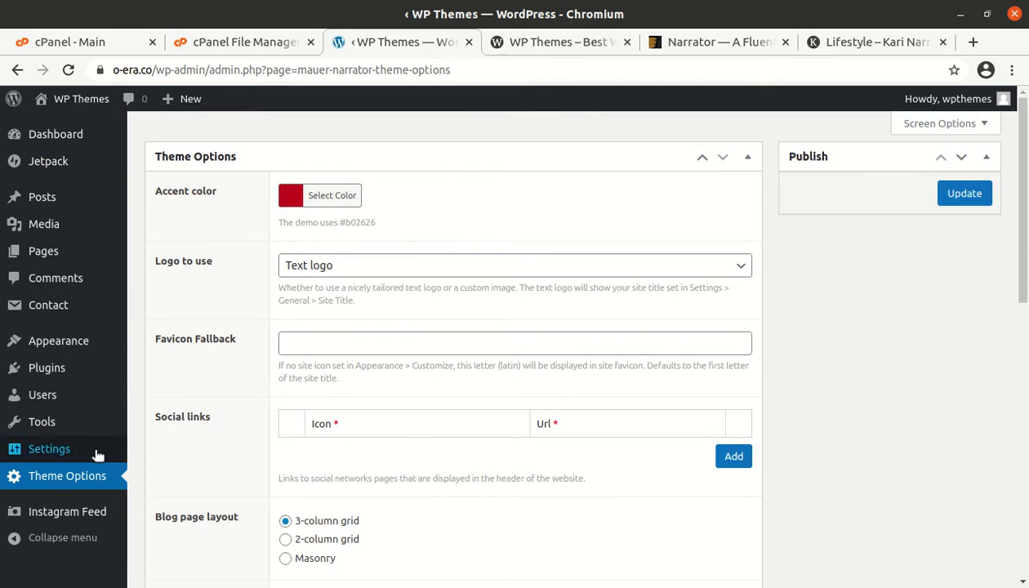
mouse_move(55, 427)
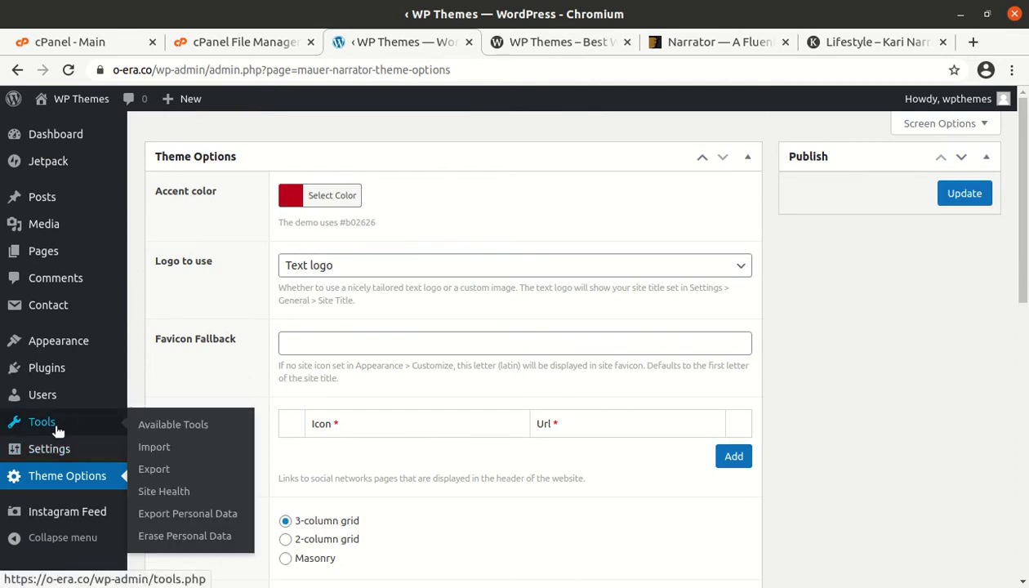
Step: Examine the content XML files in the Demo Content folder of Downloads/Narrator in the Files app, and close its window
mouse_move(12, 337)
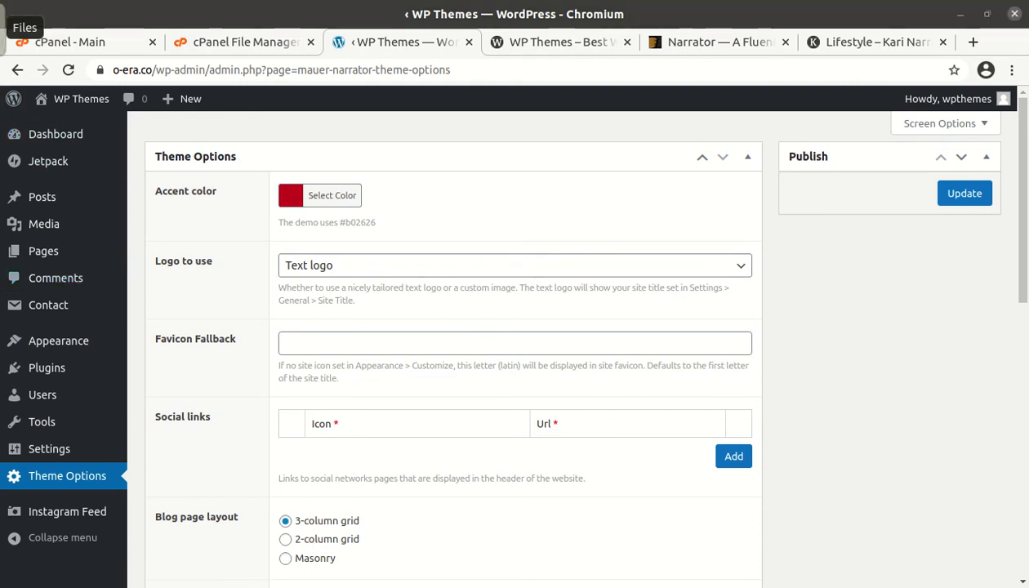
left_click(3, 27)
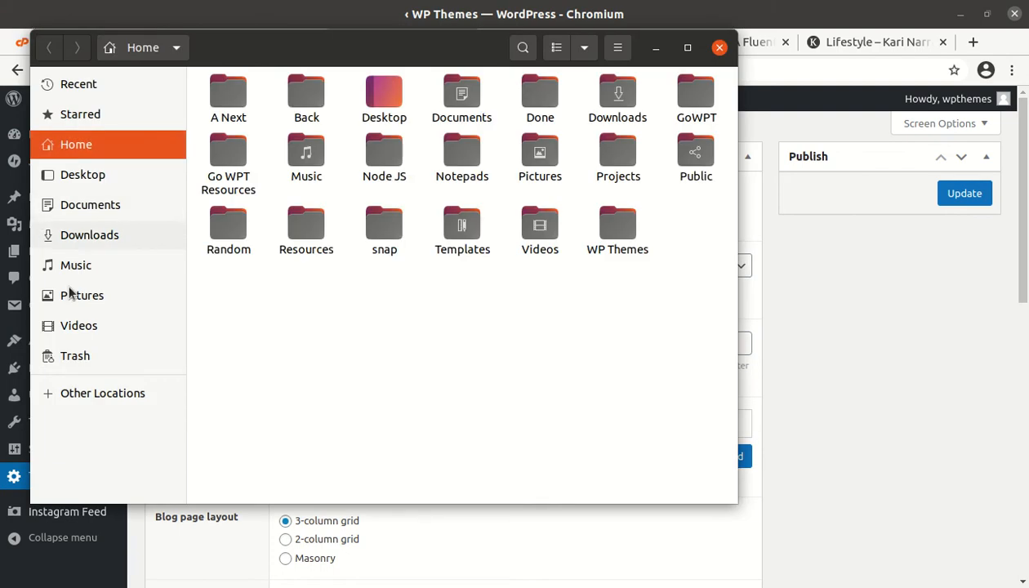
left_click(99, 237)
double_click(246, 89)
double_click(233, 90)
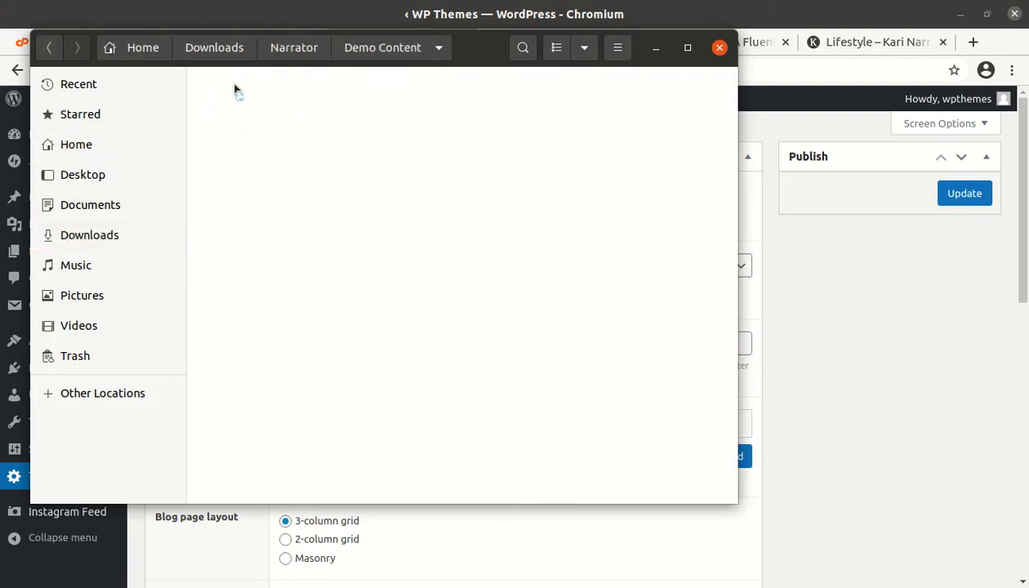
left_click(240, 107)
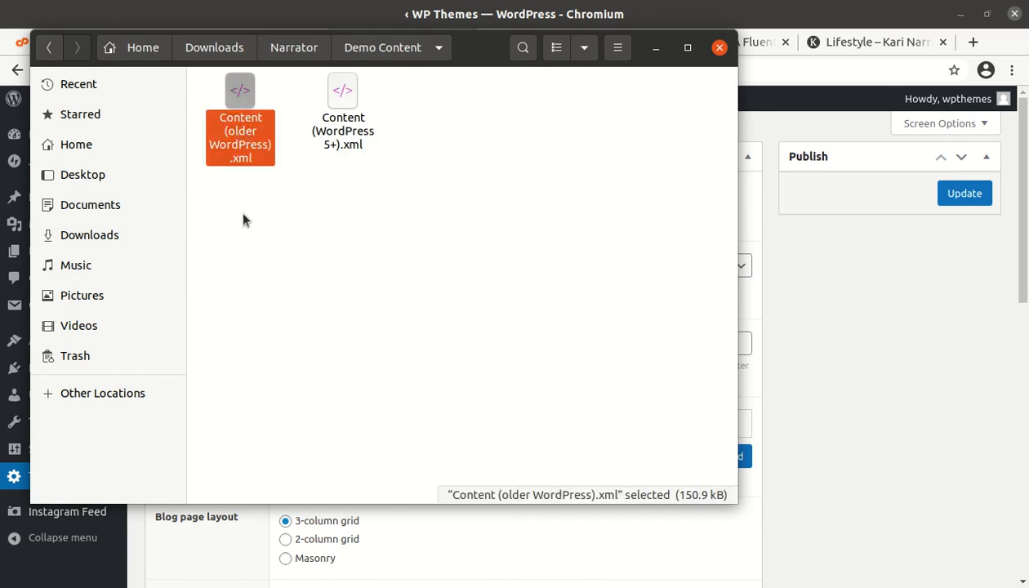
left_click(280, 198)
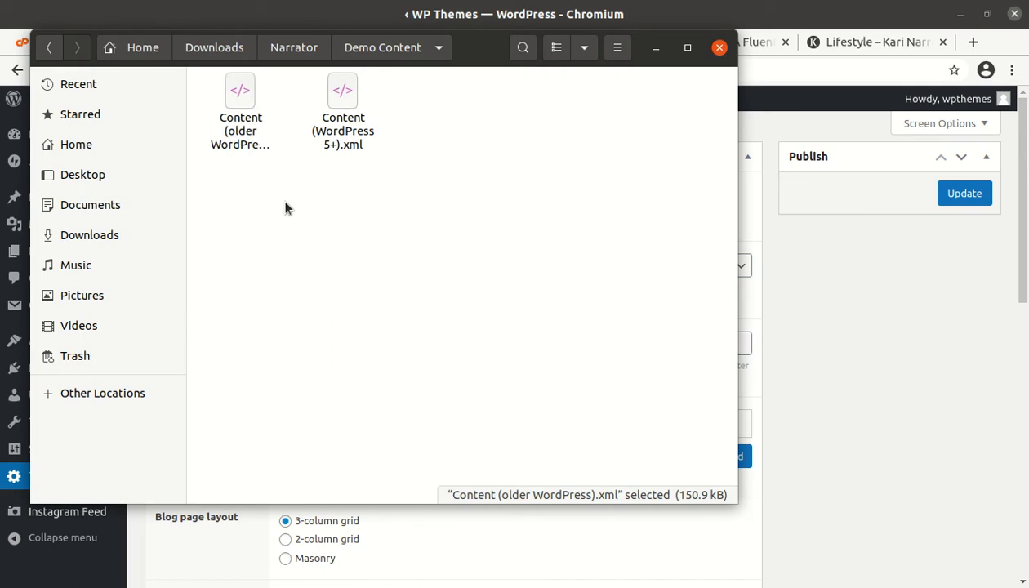
left_click(329, 136)
left_click(360, 223)
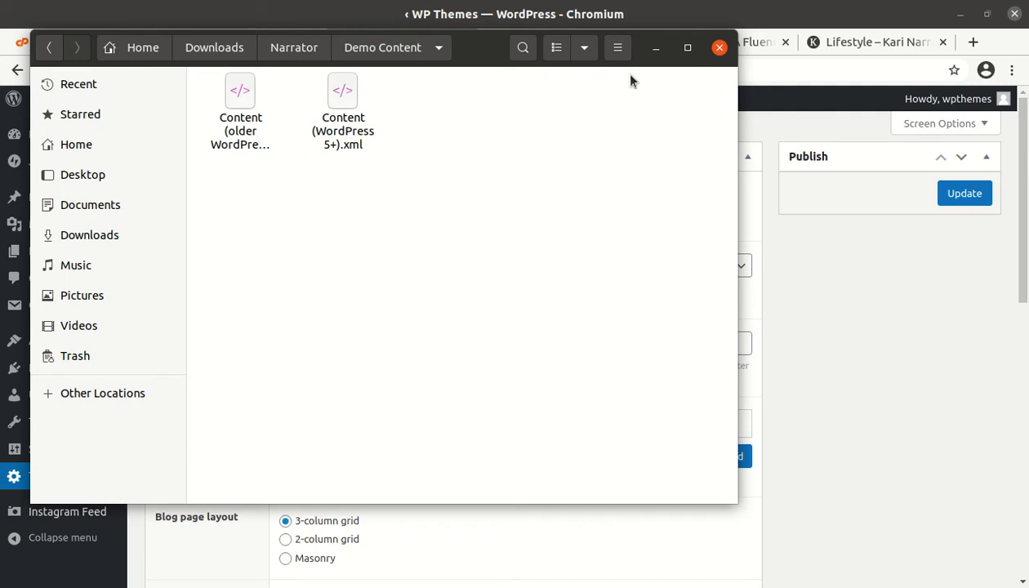
left_click(719, 49)
Step: Install the WordPress importer from the site's import tools and run it
mouse_move(56, 447)
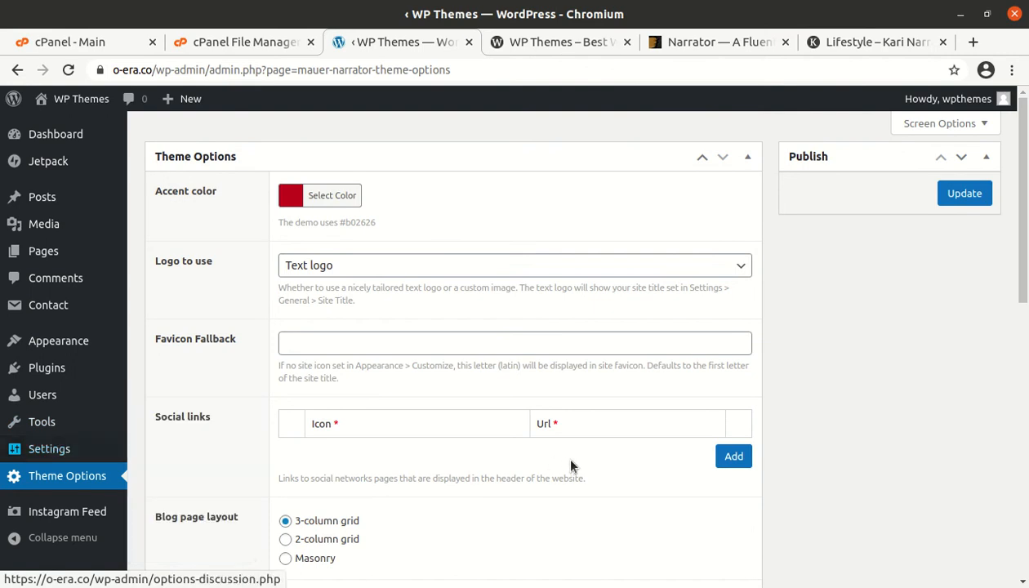
scroll(551, 555, "down", 3)
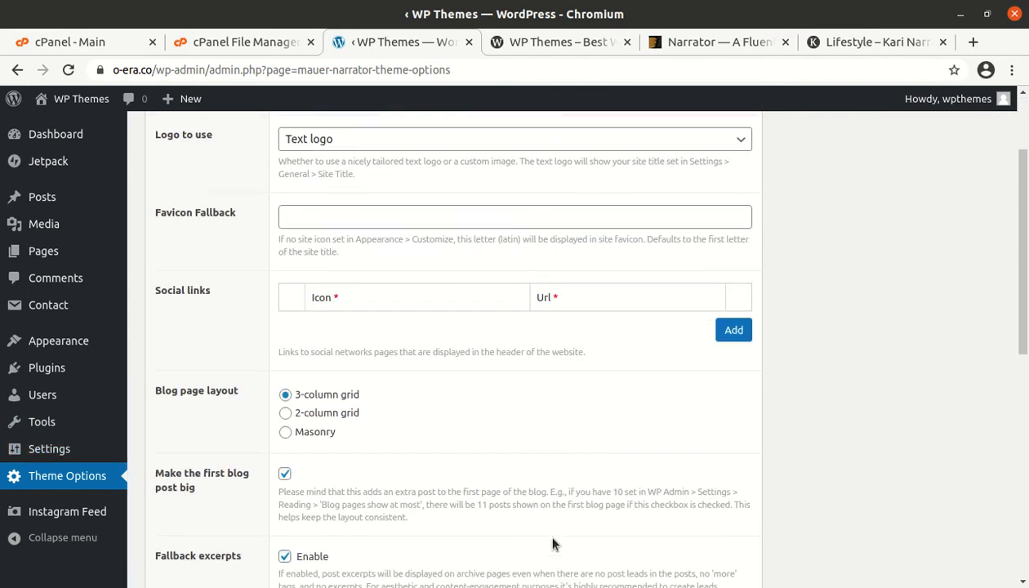
scroll(523, 474, "down", 5)
mouse_move(33, 426)
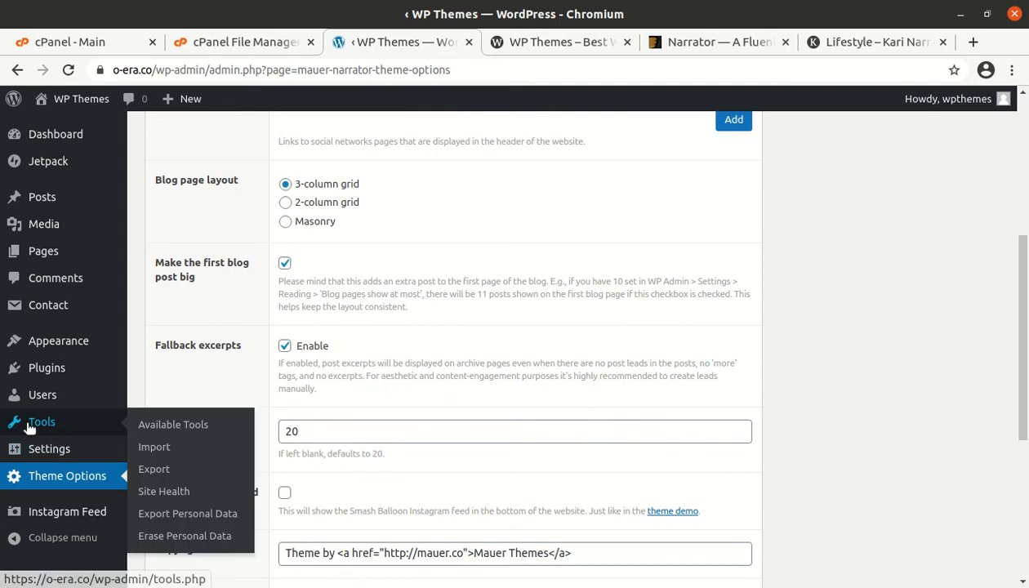
left_click(156, 450)
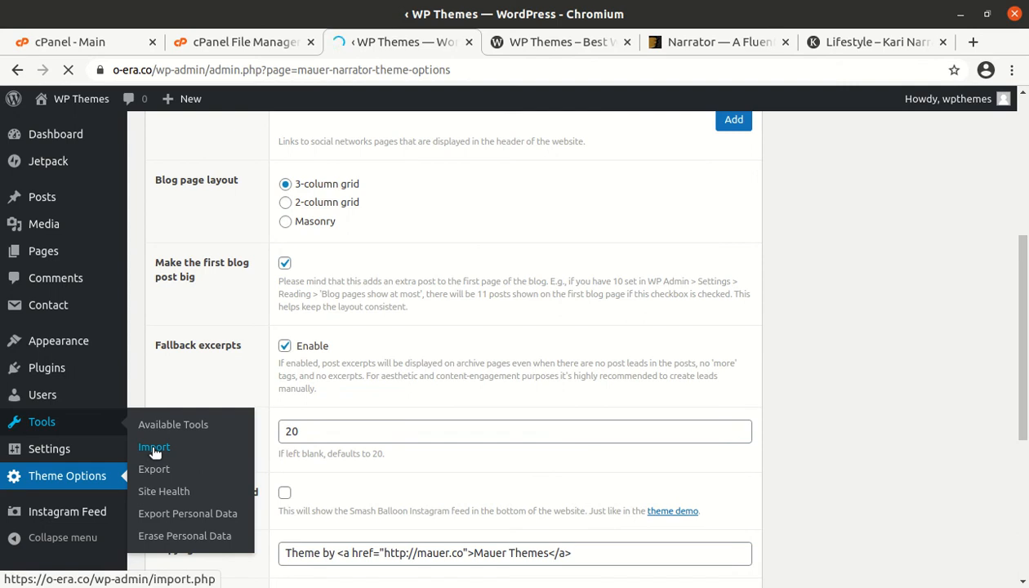
scroll(296, 400, "down", 2)
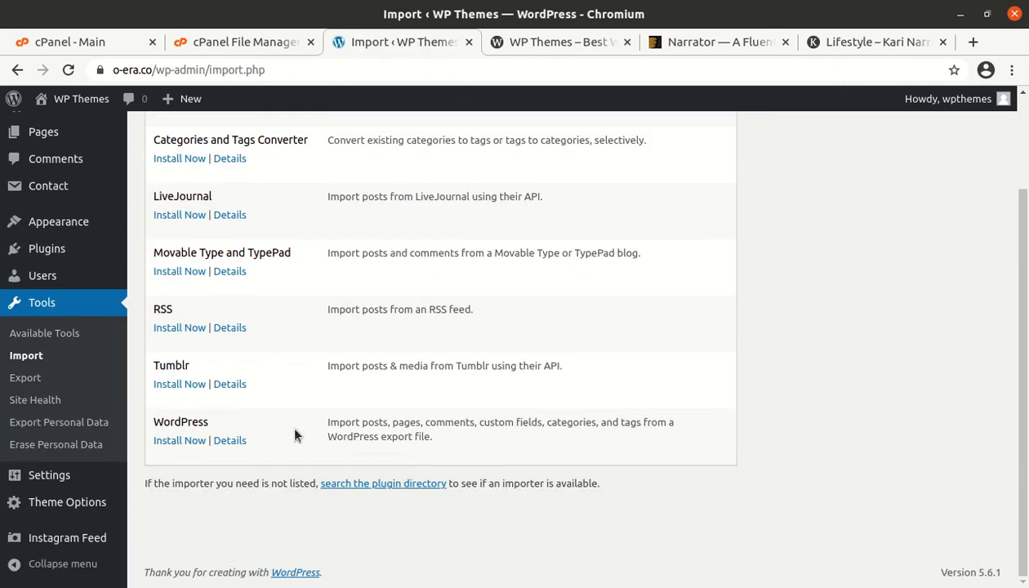
left_click(175, 446)
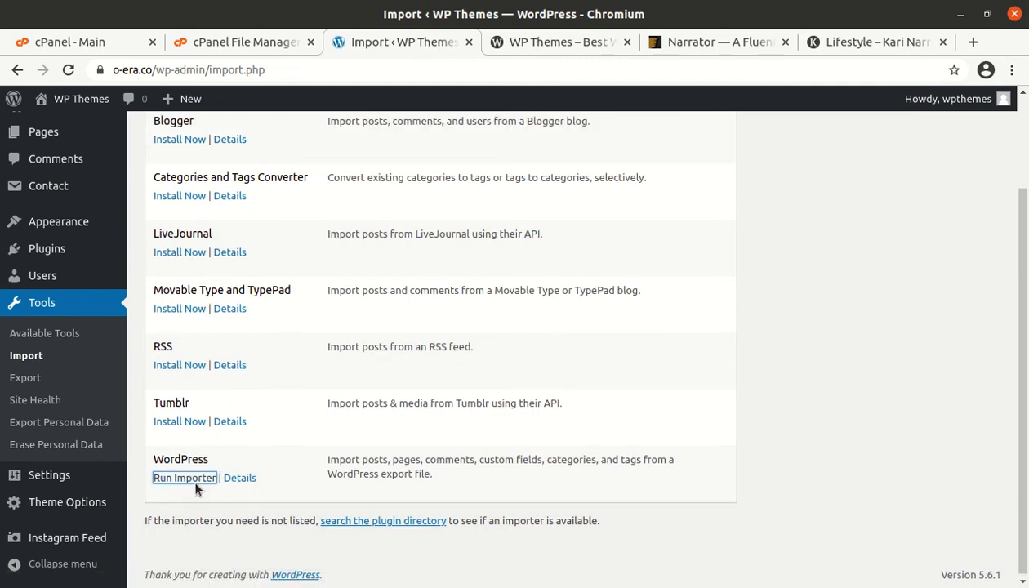
left_click(194, 481)
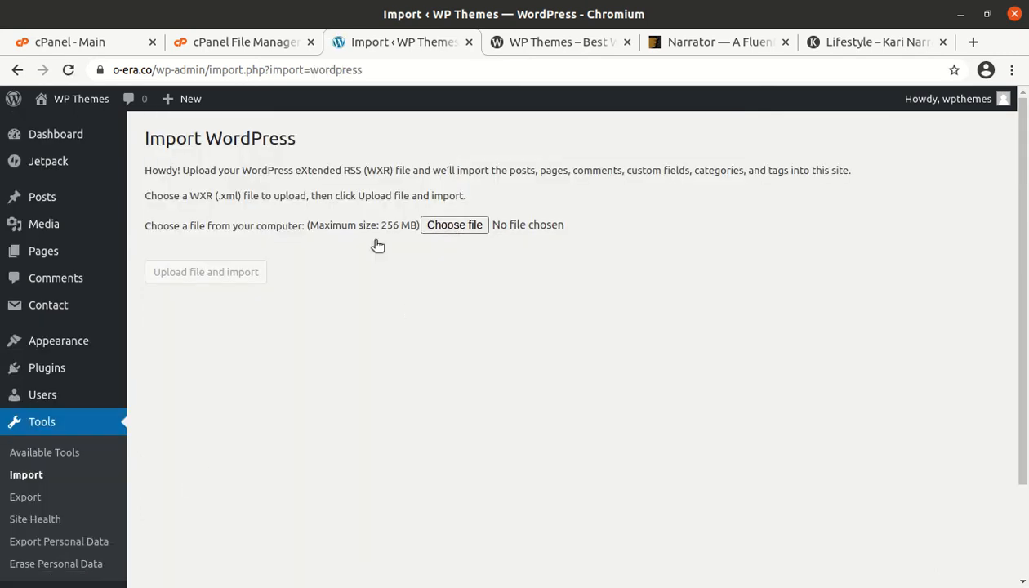
Step: Upload Content (WordPress 5+).xml from the Narrator download's Demo Content folder to the WordPress importer
left_click(448, 226)
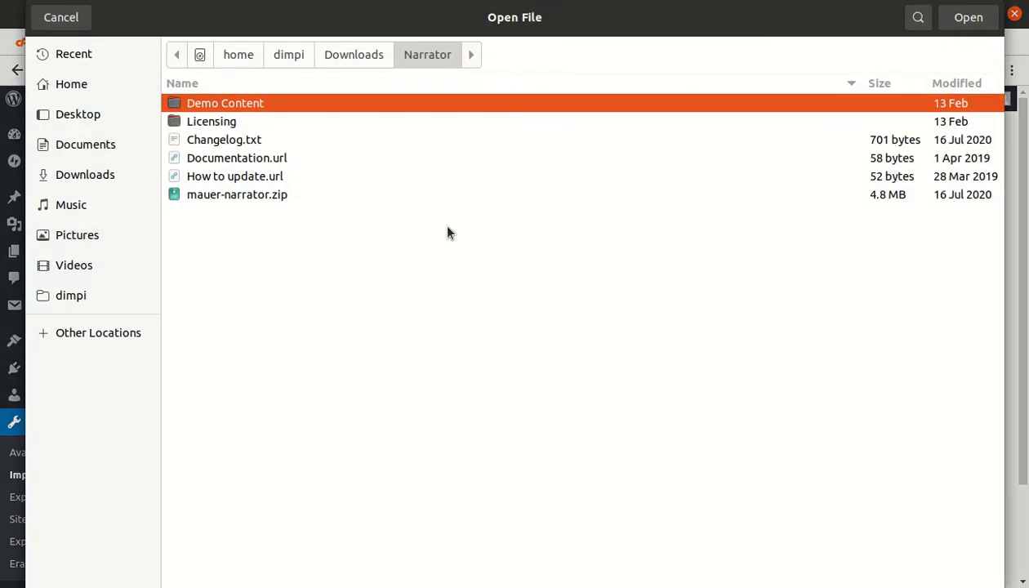
double_click(282, 106)
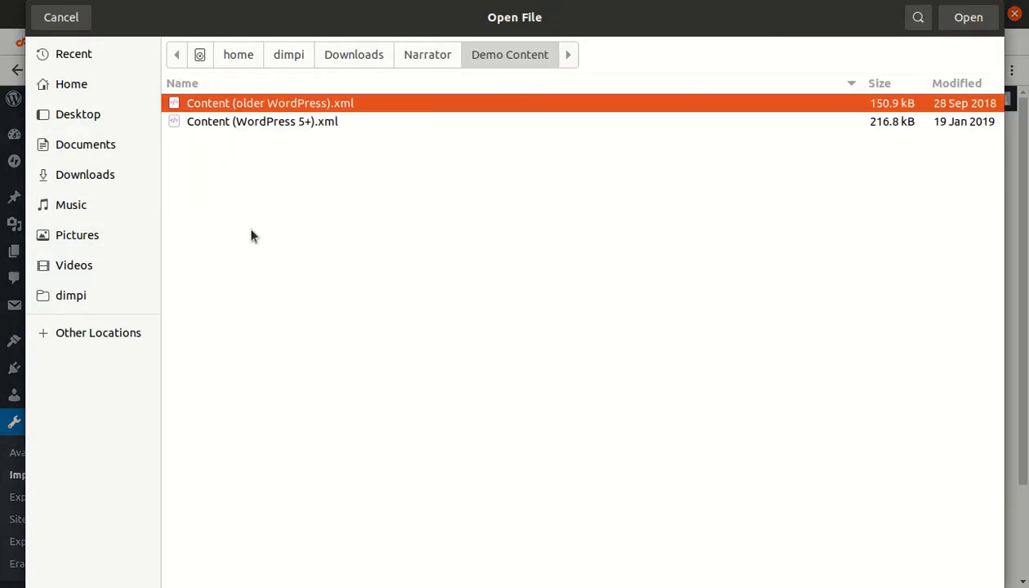
left_click(214, 125)
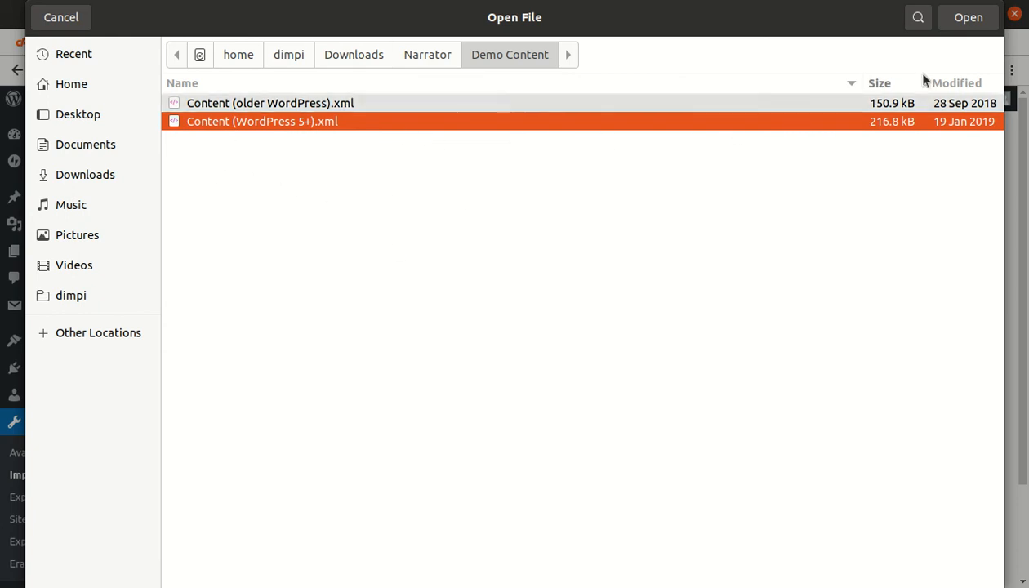
left_click(960, 20)
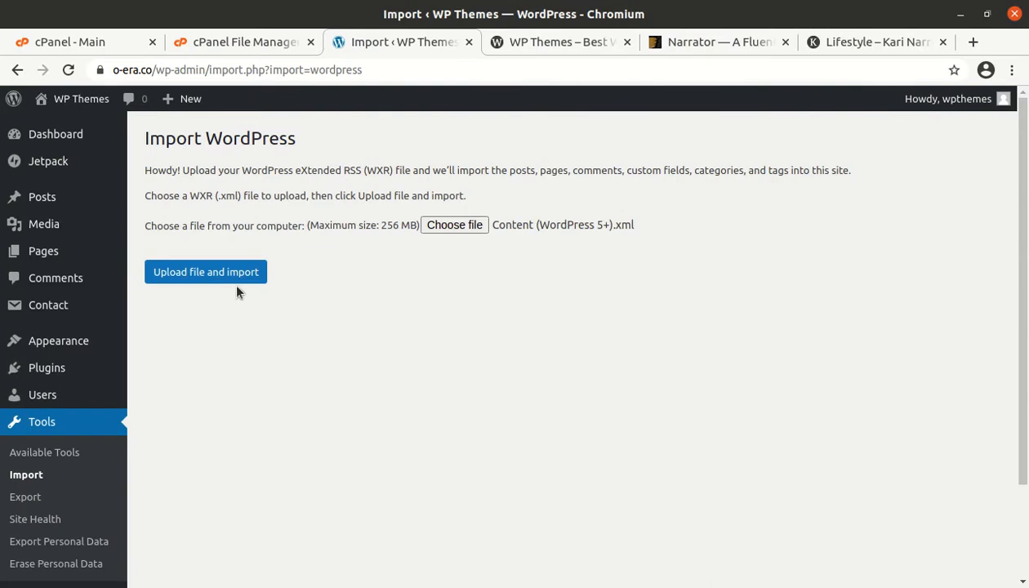
left_click(217, 279)
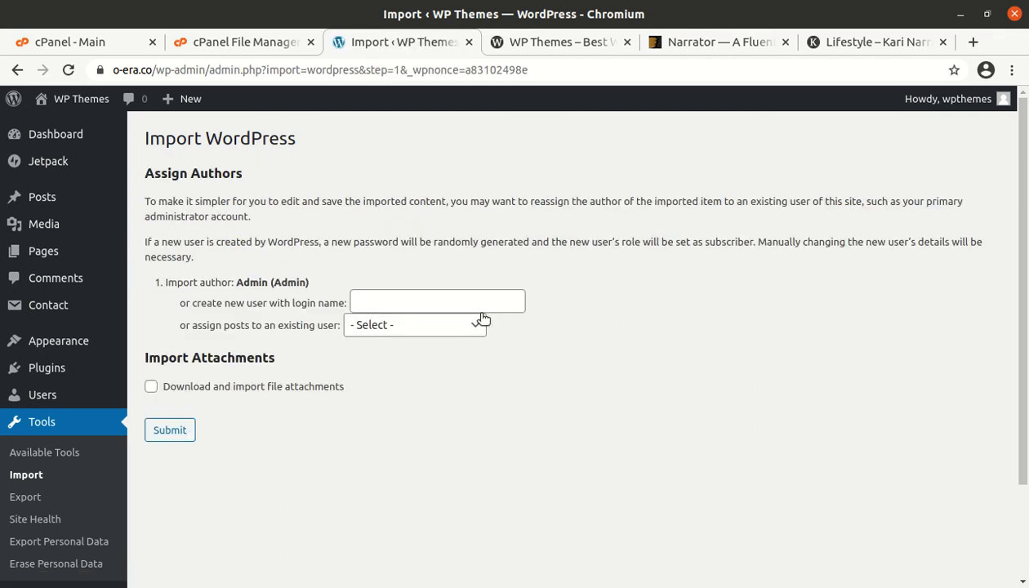
Step: Assign the imported posts to the existing user wpthemes, include downloading file attachments, and submit the import
left_click(455, 332)
left_click(393, 352)
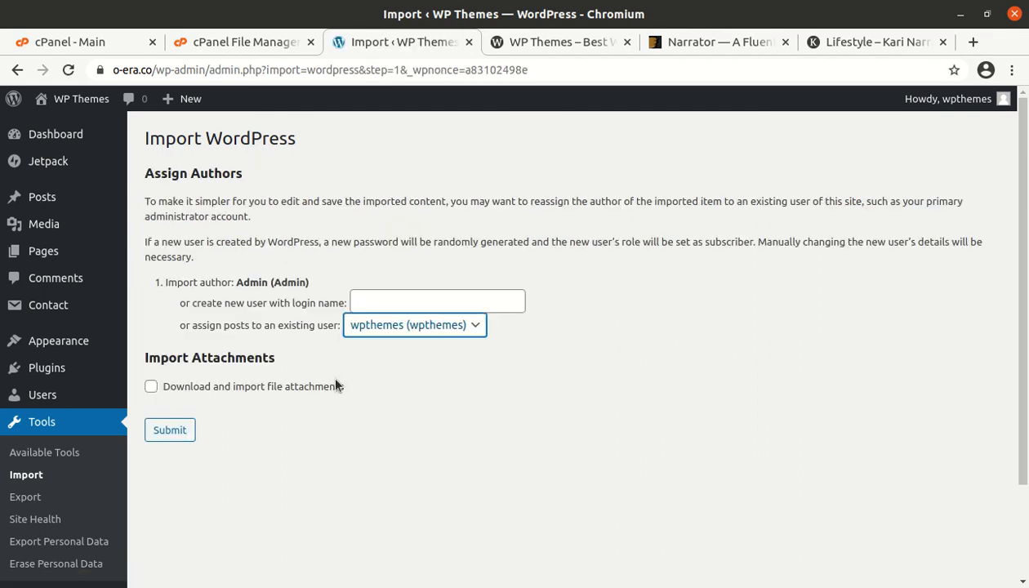
left_click(151, 389)
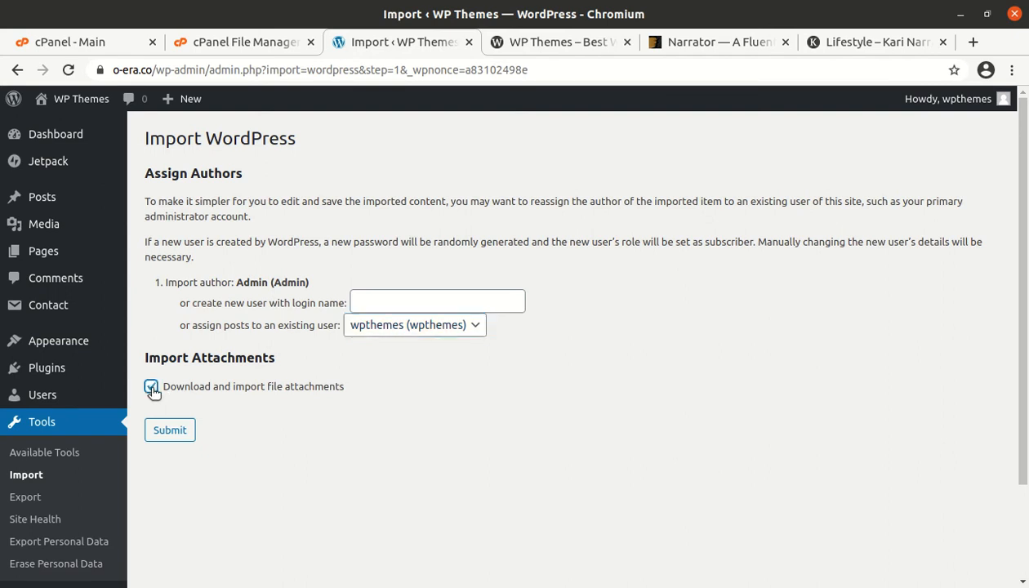
left_click(182, 433)
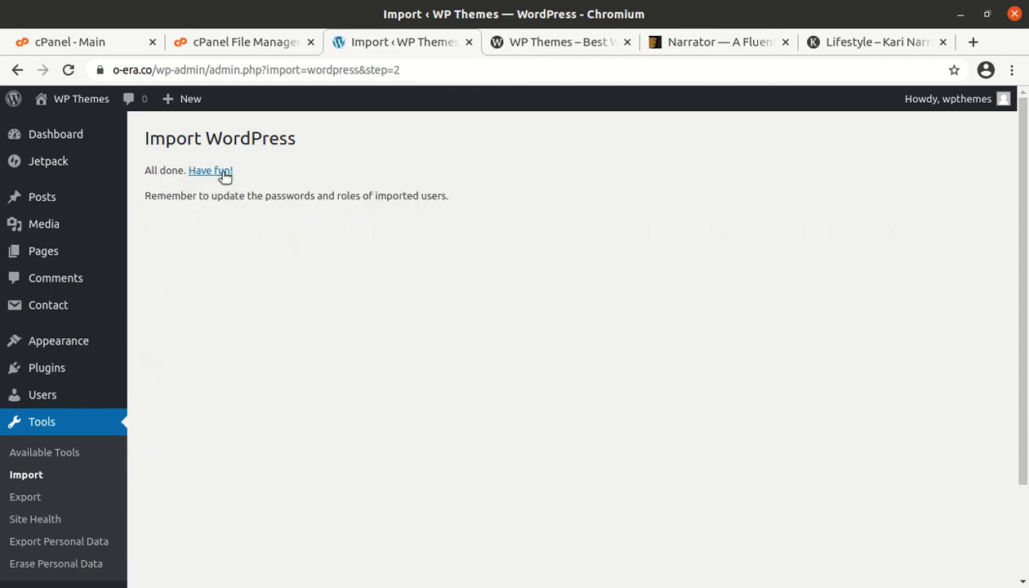
Step: Reload the live site's front page and look through the imported demo posts
left_click(518, 46)
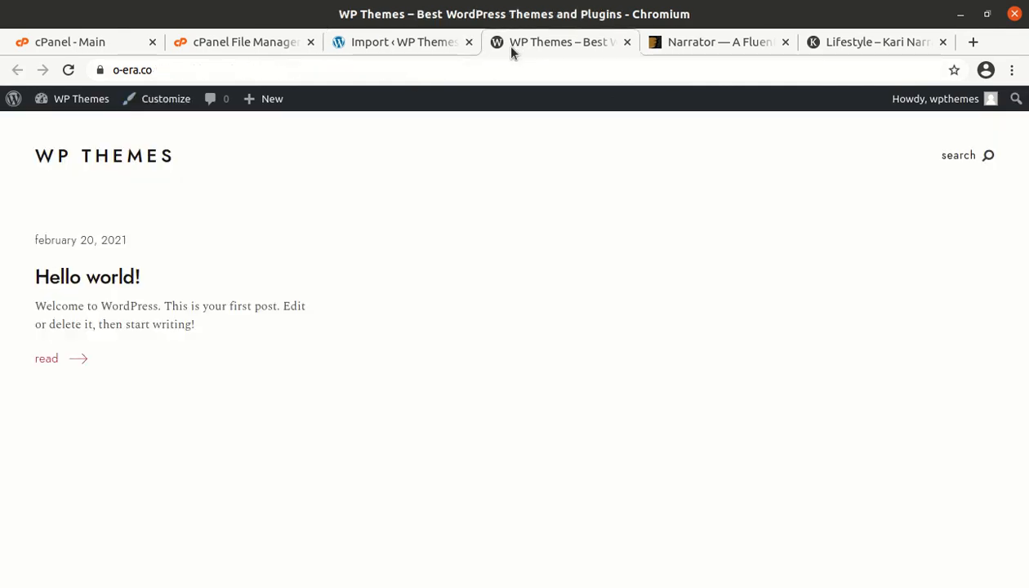
left_click(69, 71)
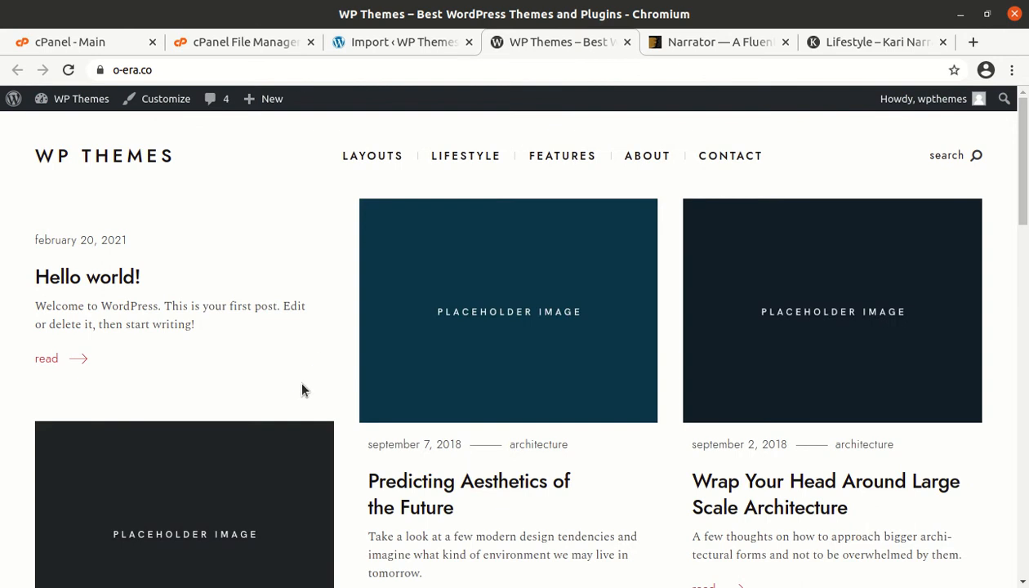
scroll(273, 425, "down", 7)
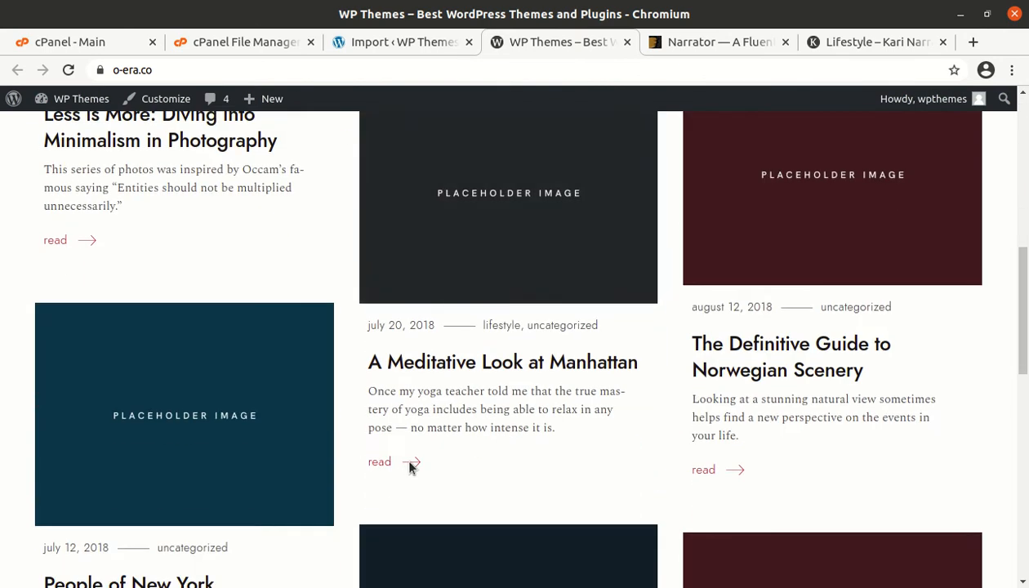
scroll(508, 442, "up", 4)
scroll(507, 442, "up", 3)
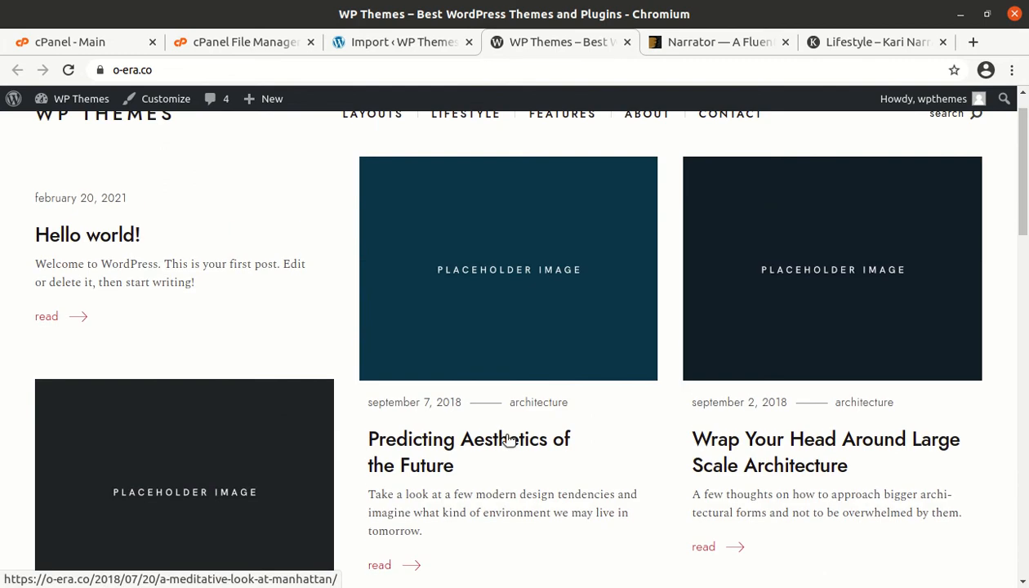
Step: Open the post Predicting Aesthetics of the Future from the front page and look over its content
left_click(438, 442)
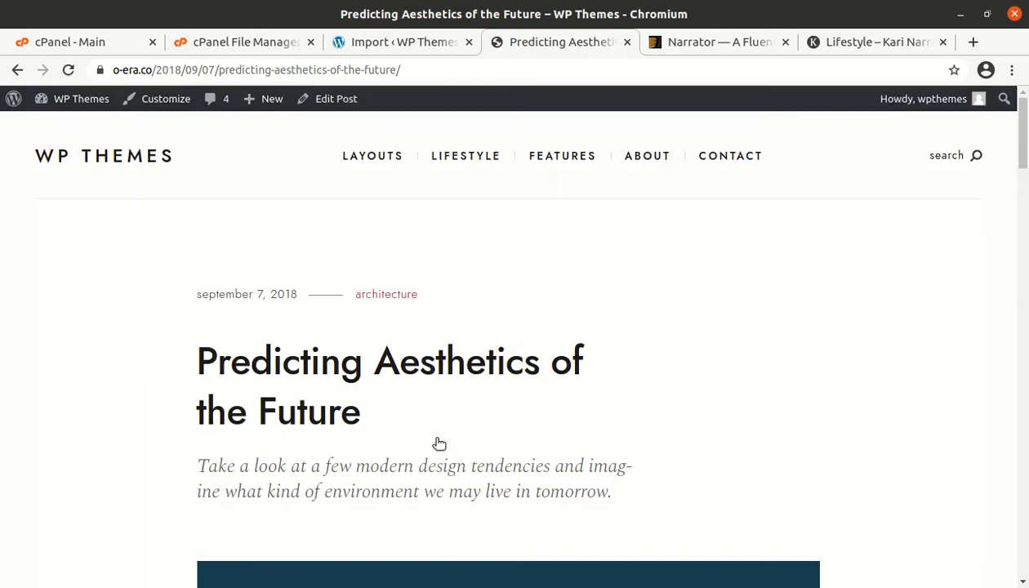
scroll(439, 444, "down", 3)
scroll(439, 443, "down", 12)
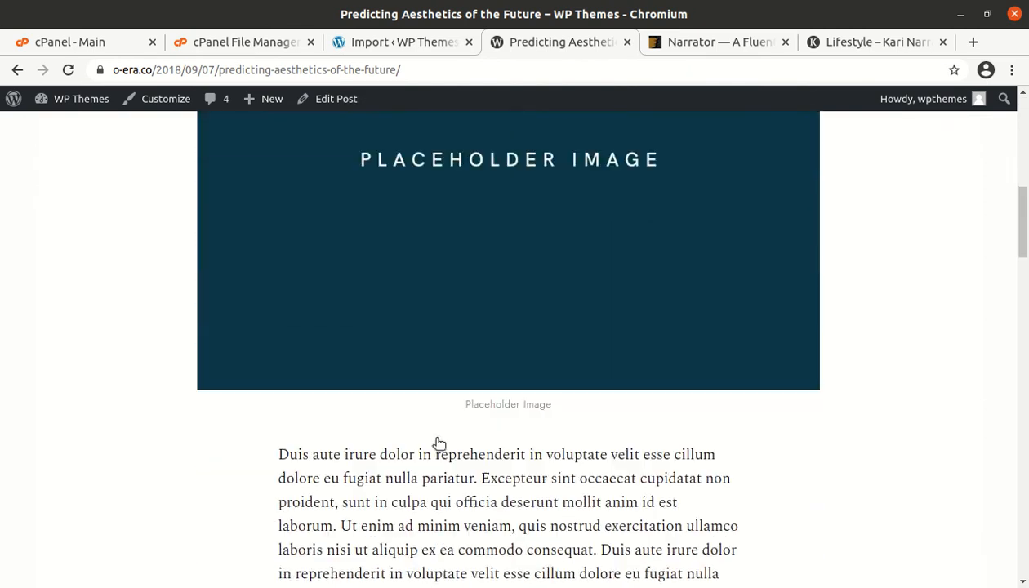
scroll(436, 441, "up", 15)
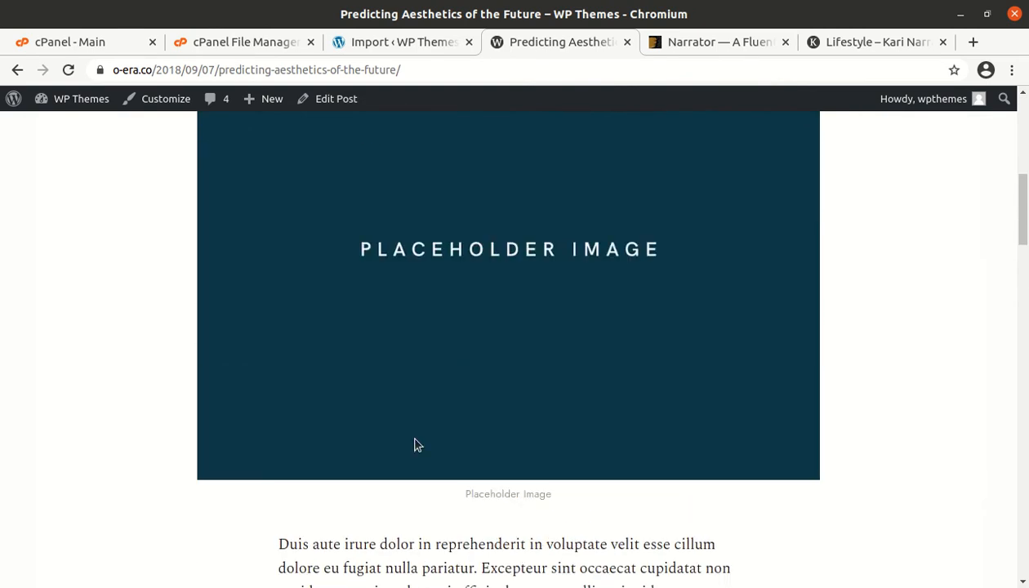
Step: Return to the site's home page, look through its posts, and open A Meditative Look at Manhattan
left_click(96, 160)
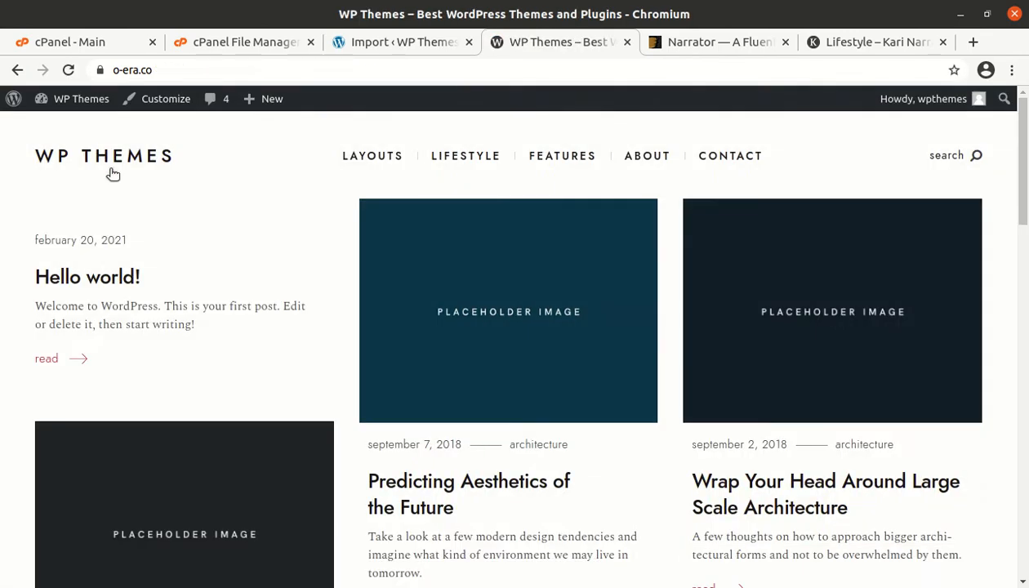
scroll(445, 326, "down", 2)
scroll(445, 327, "down", 4)
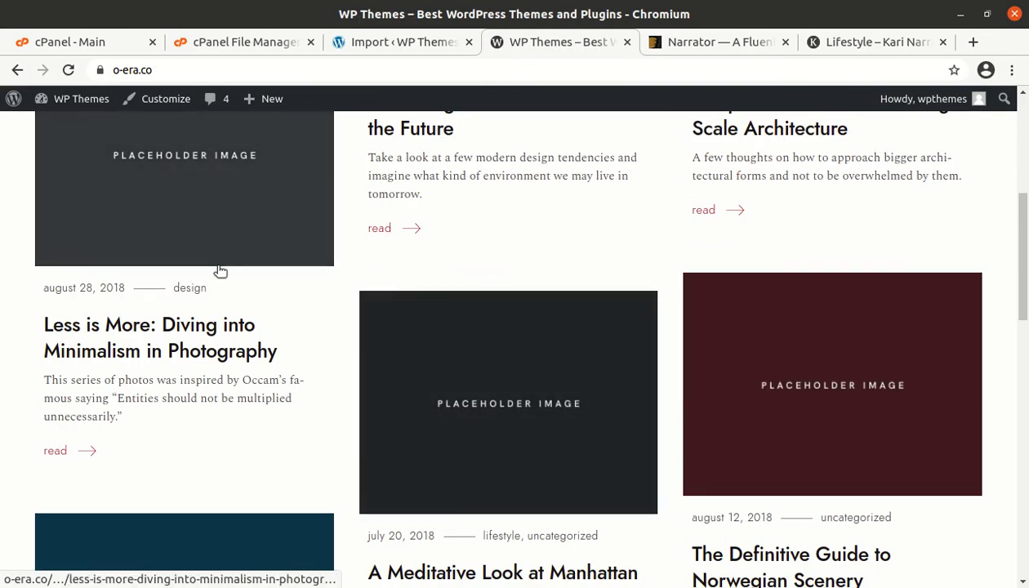
scroll(442, 363, "down", 5)
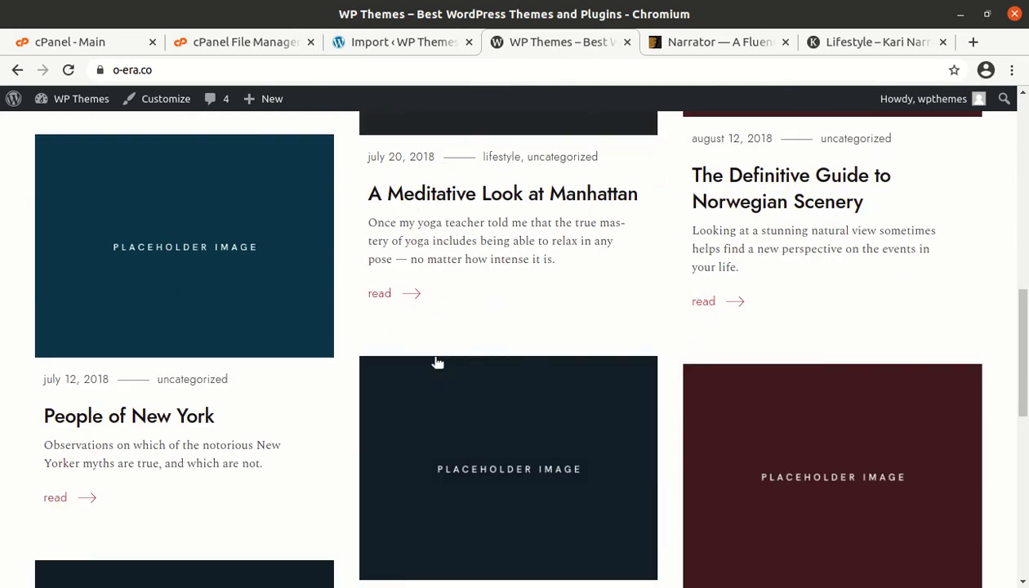
left_click(433, 202)
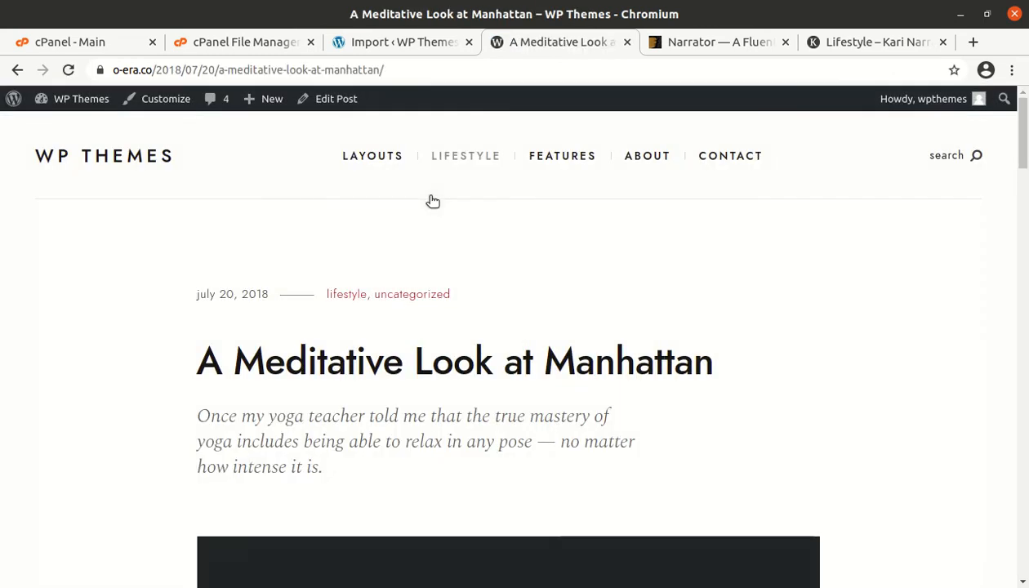
Step: View the site's Contact page and the 3 Cols Grid, Big Latest demo layout
left_click(643, 157)
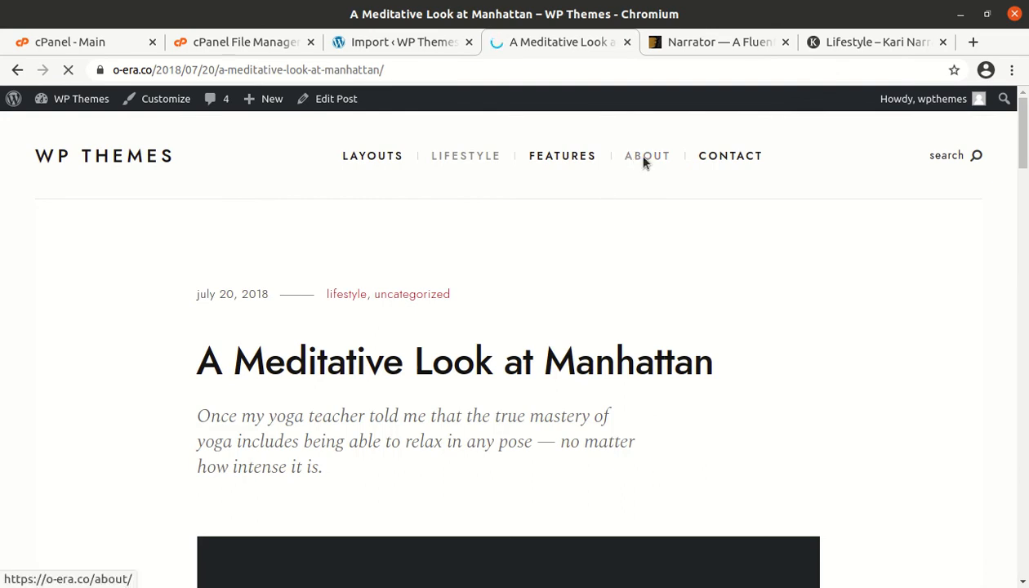
left_click(719, 162)
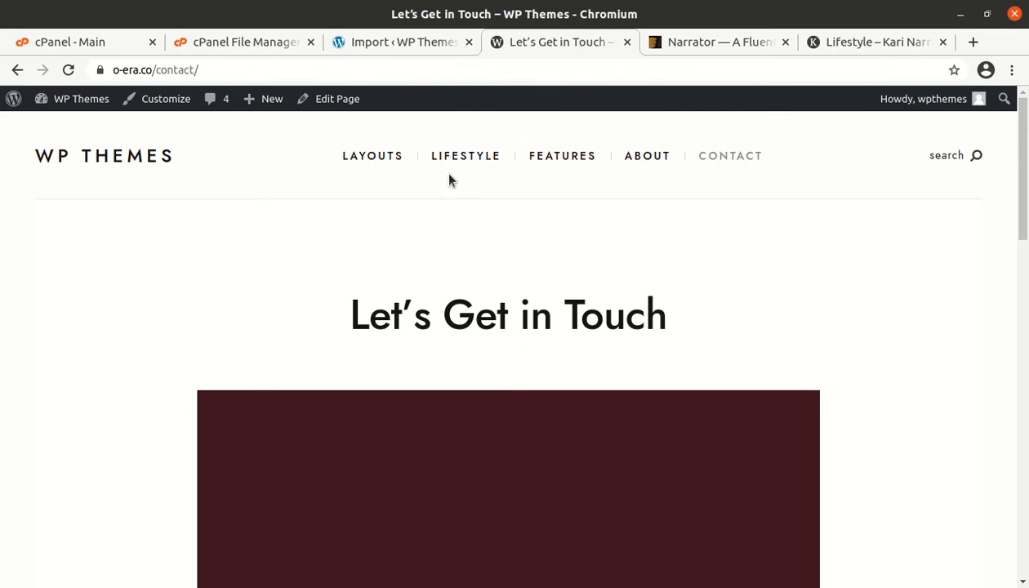
mouse_move(391, 156)
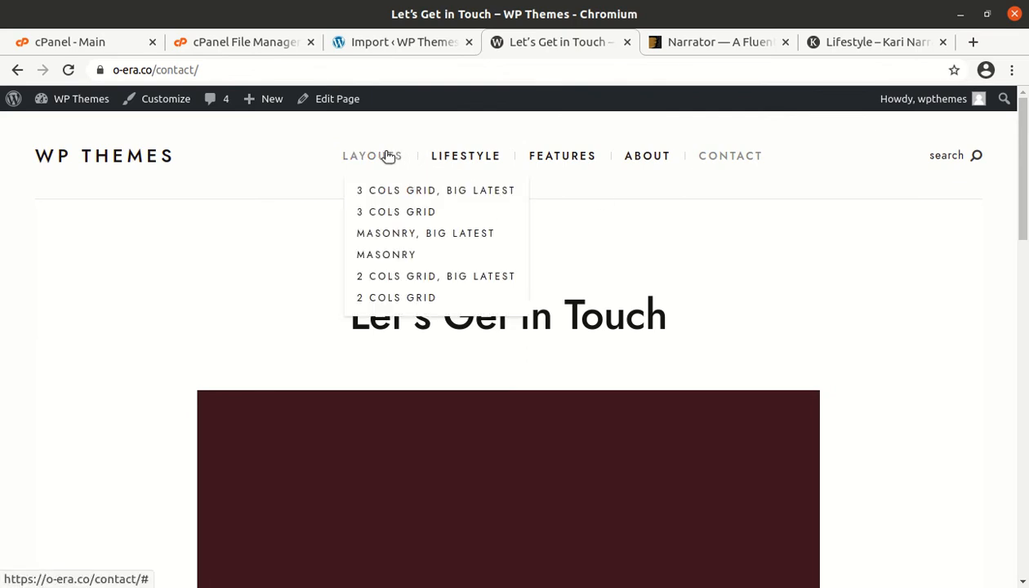
left_click(401, 191)
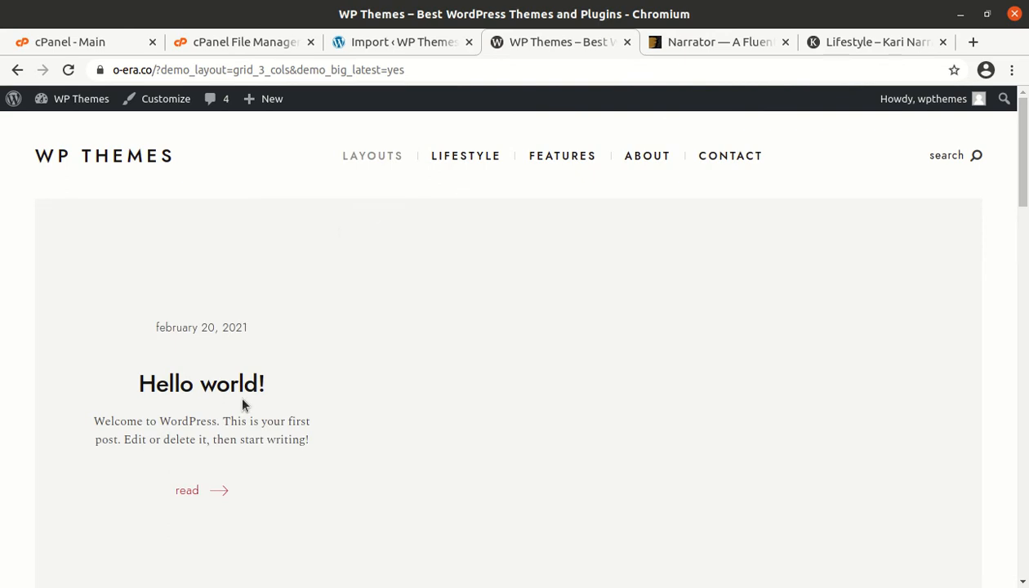
scroll(245, 404, "down", 5)
Step: Open the Predicting Aesthetics of the Future post from the grid layout and examine its text and image gallery
left_click(189, 419)
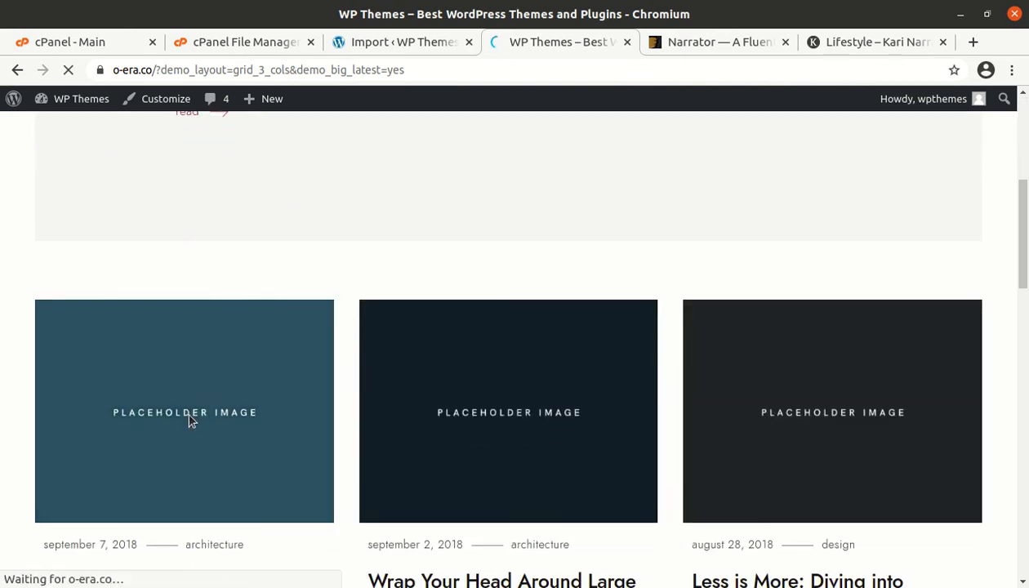
scroll(416, 413, "down", 3)
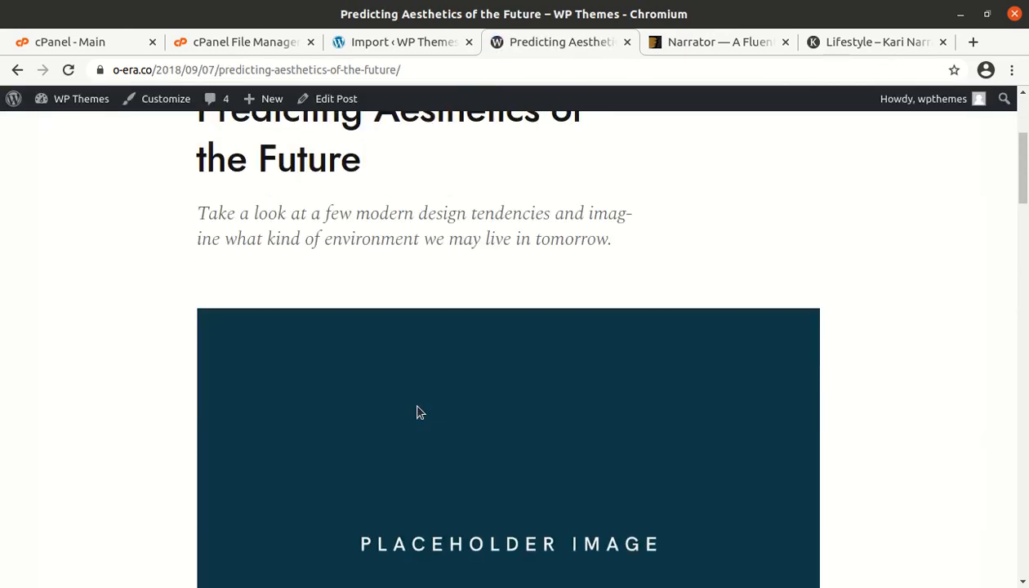
scroll(416, 413, "down", 10)
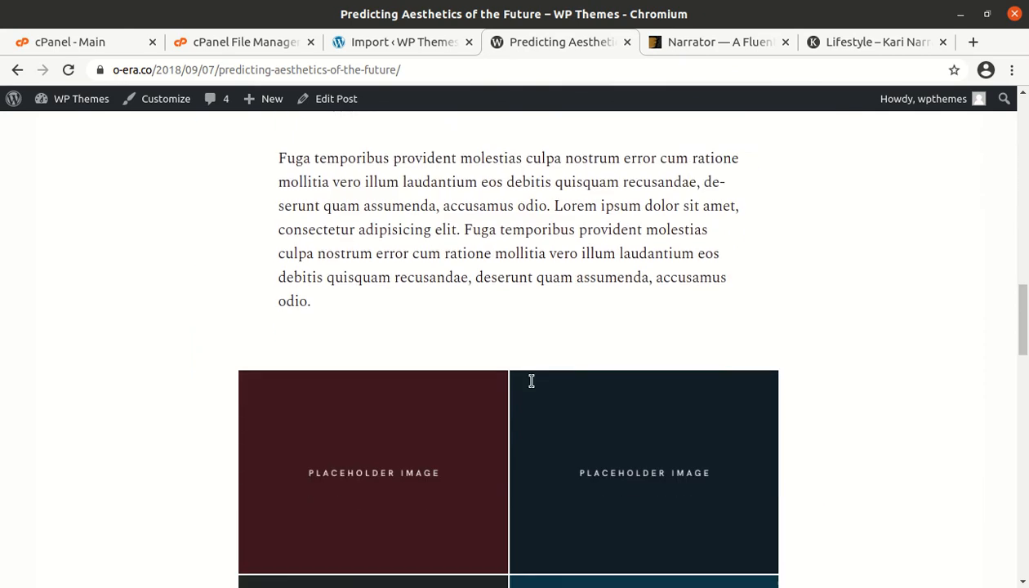
scroll(490, 381, "down", 6)
scroll(494, 412, "down", 3)
scroll(493, 412, "down", 2)
scroll(300, 229, "up", 4)
scroll(299, 237, "up", 10)
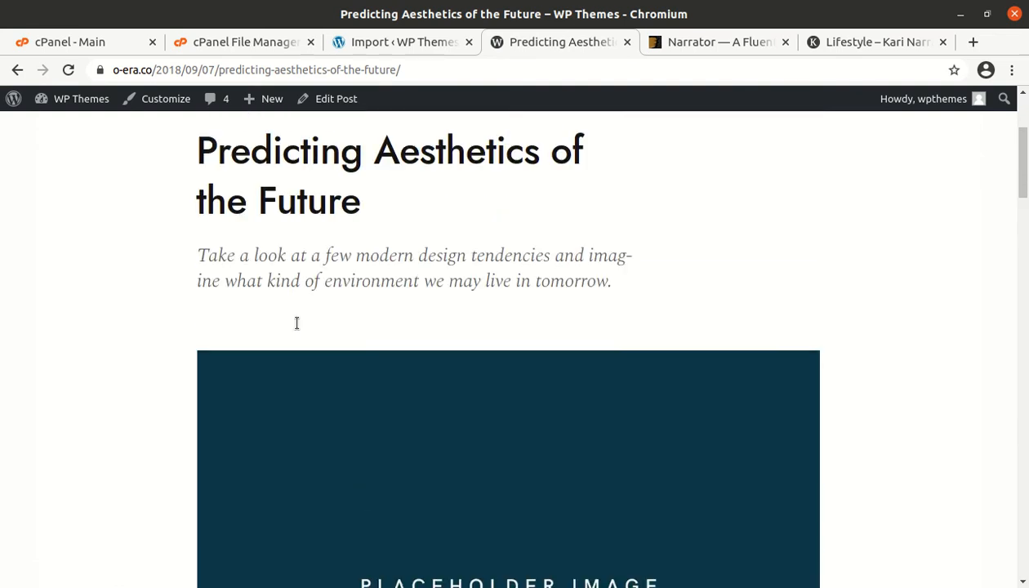
scroll(296, 323, "up", 3)
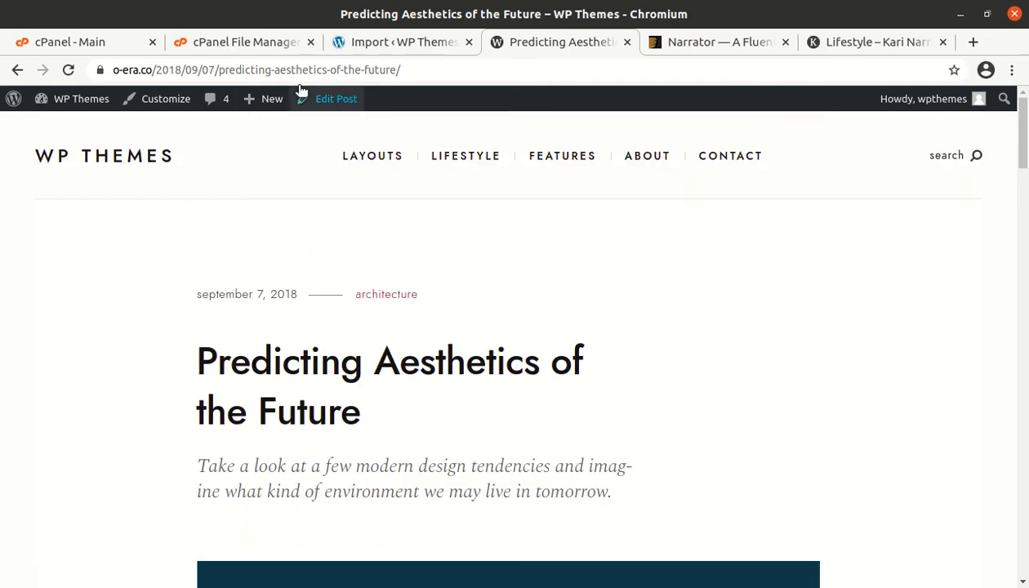
Step: Reopen Theme Options in the site's admin and examine the logo choices and the remaining settings down to individual images sharing
left_click(372, 42)
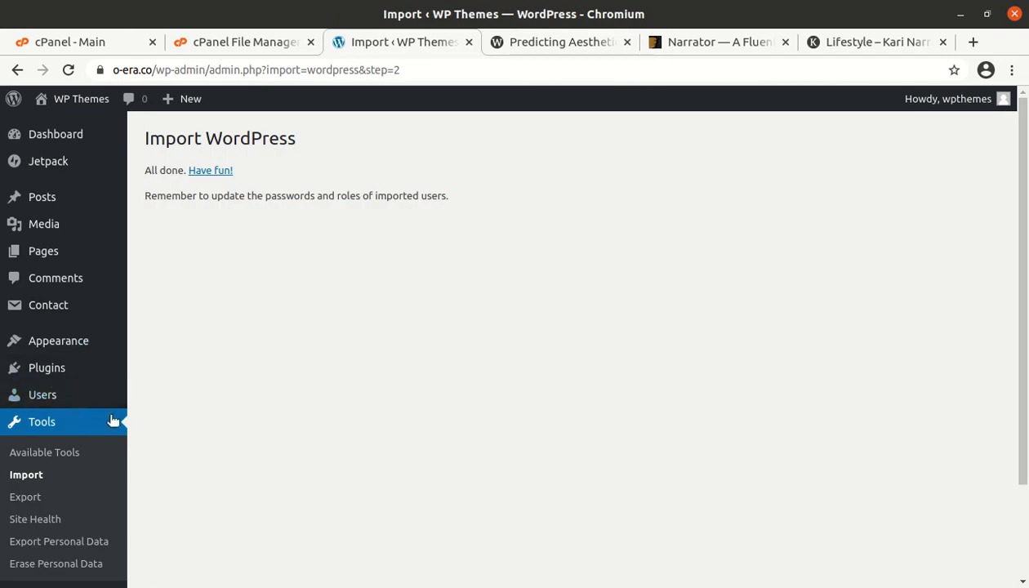
scroll(106, 408, "down", 3)
left_click(97, 501)
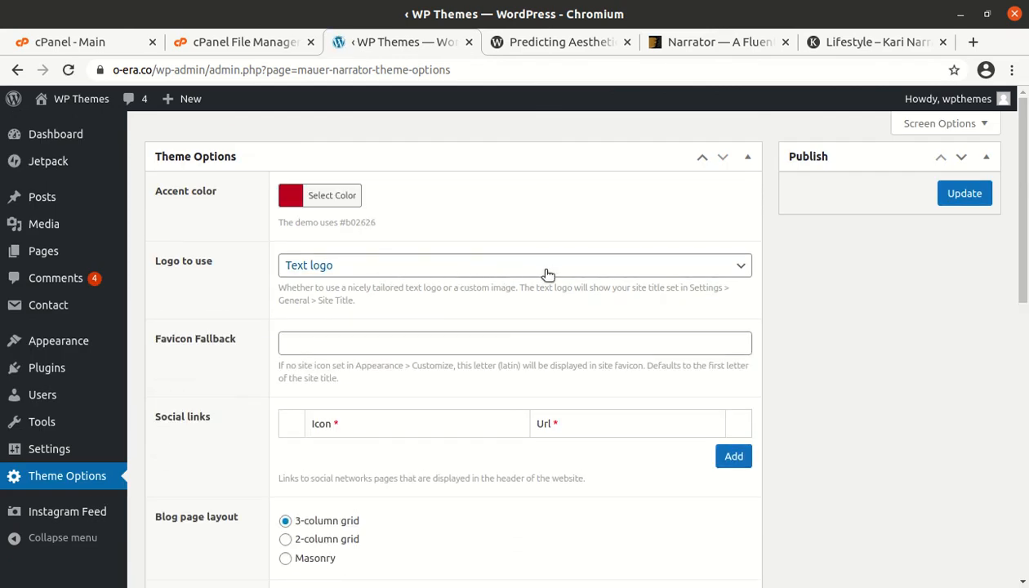
left_click(590, 276)
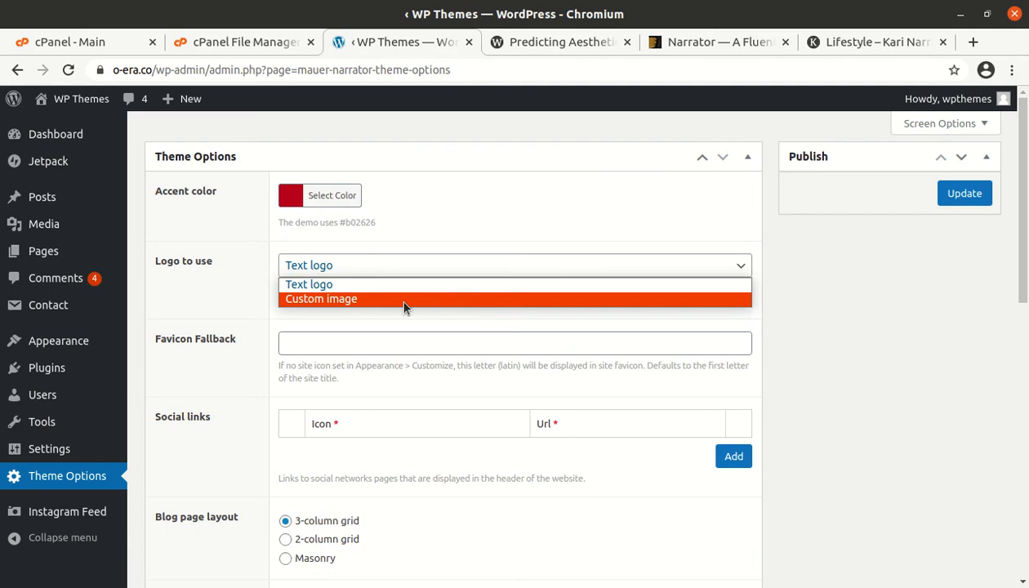
left_click(235, 315)
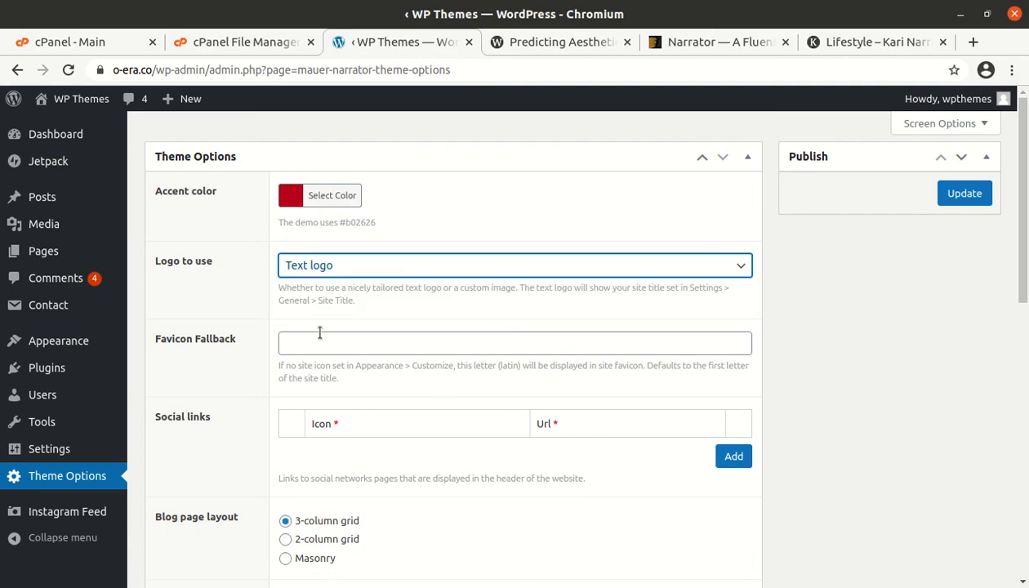
scroll(368, 343, "down", 5)
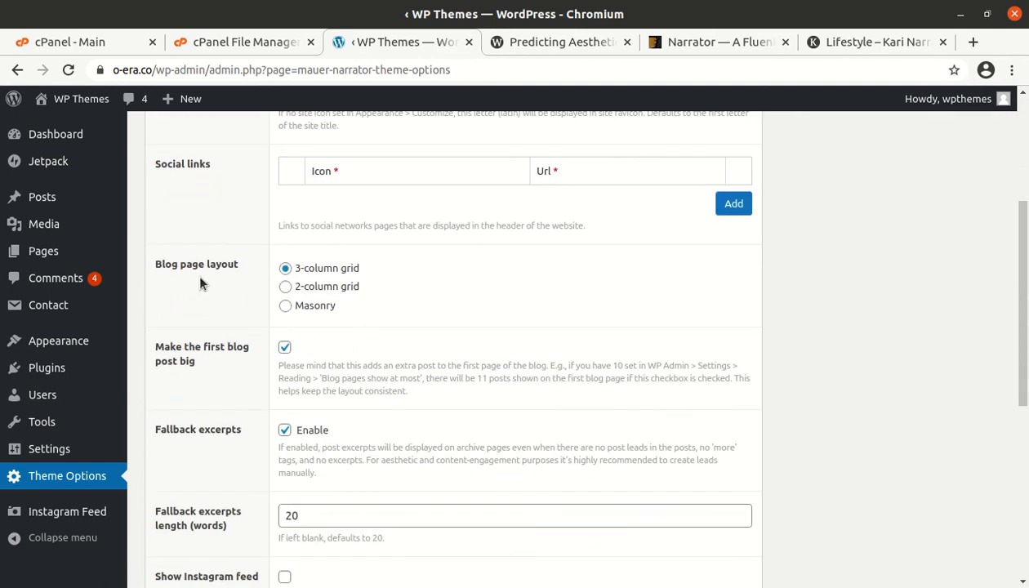
scroll(244, 356, "down", 3)
scroll(253, 360, "down", 3)
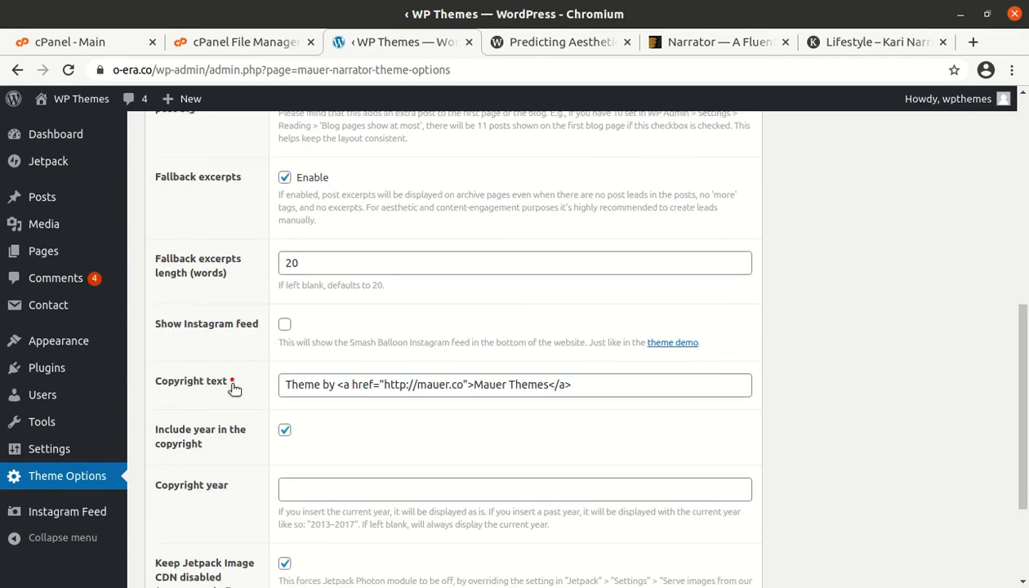
scroll(240, 401, "down", 3)
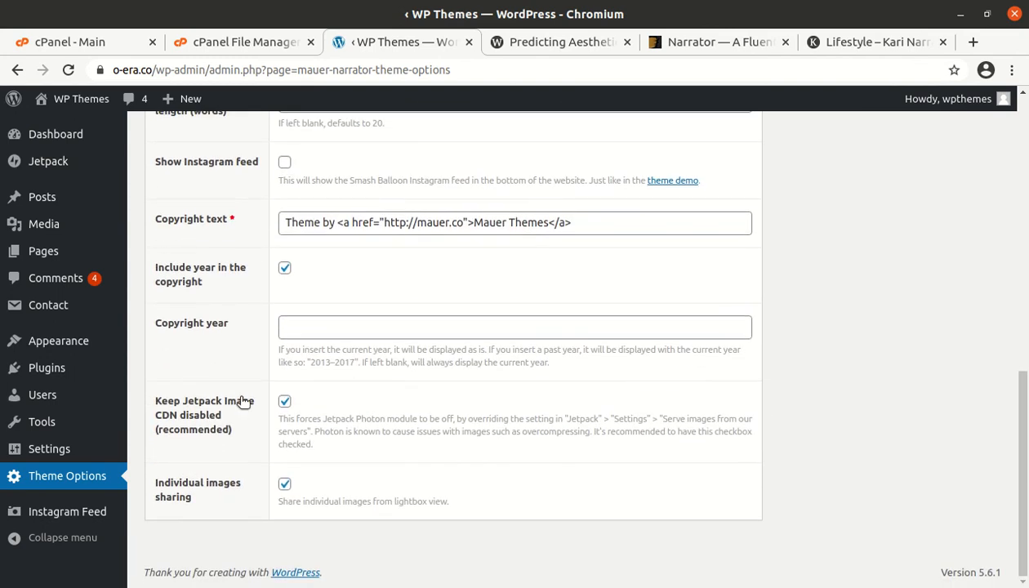
Step: Open the list of all posts in the site's admin and look through the imported demo posts
scroll(243, 401, "up", 9)
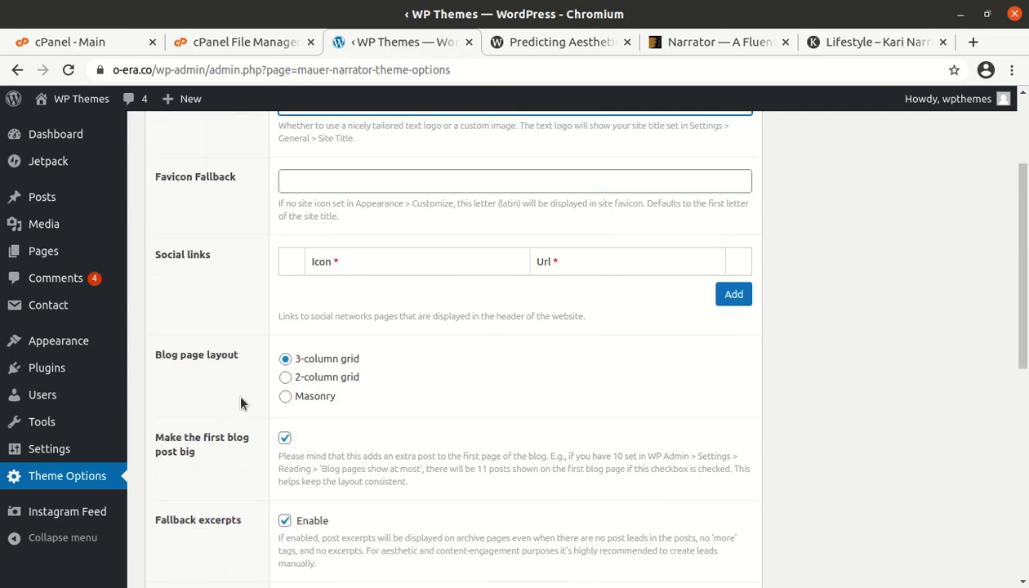
scroll(791, 427, "up", 3)
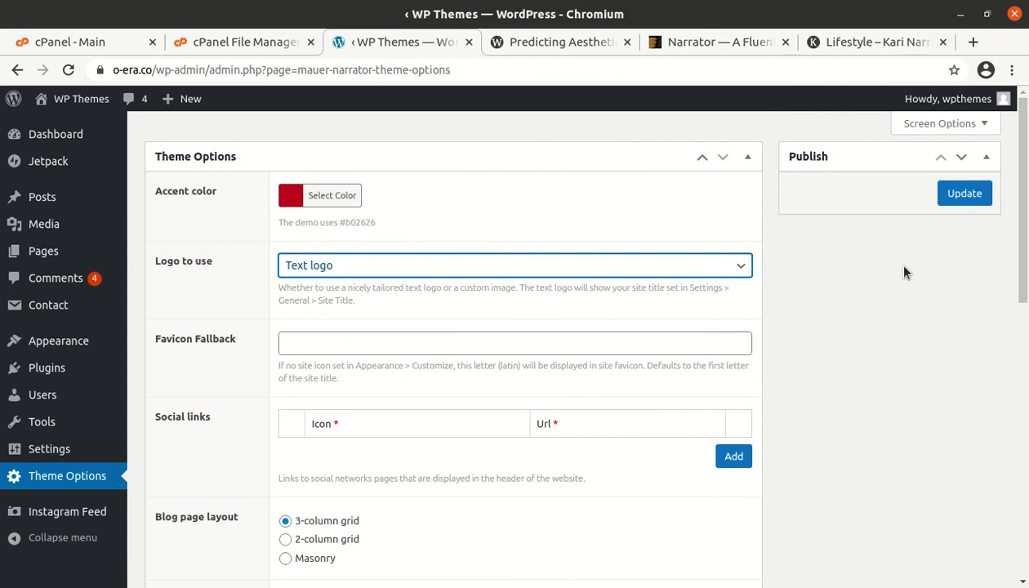
mouse_move(62, 145)
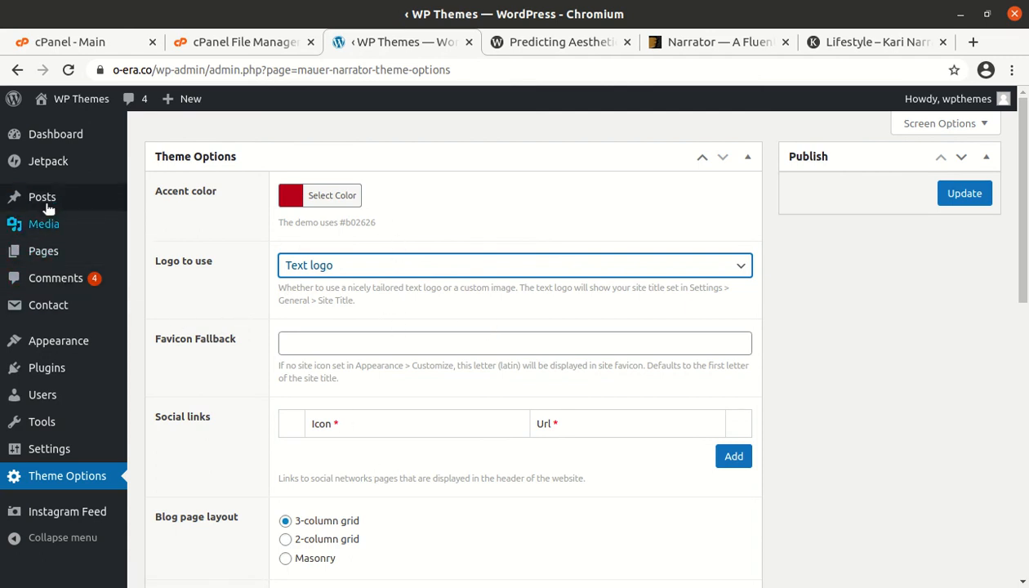
mouse_move(47, 202)
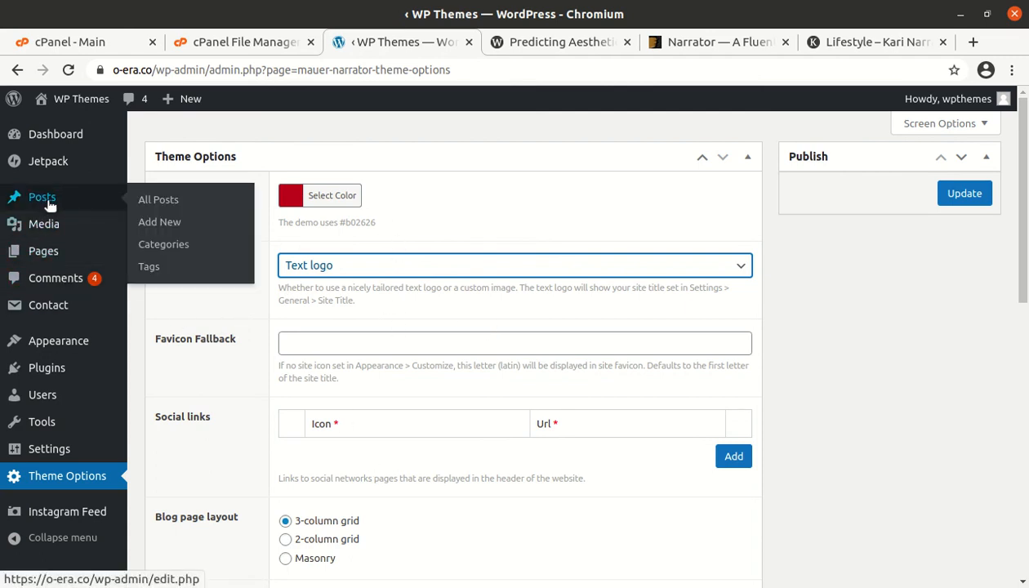
left_click(167, 211)
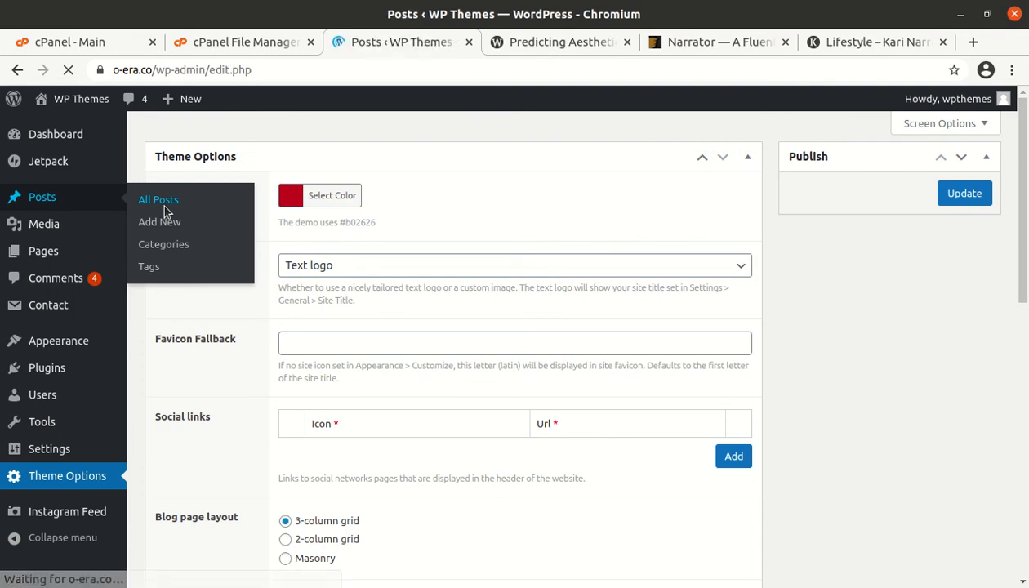
scroll(359, 286, "down", 10)
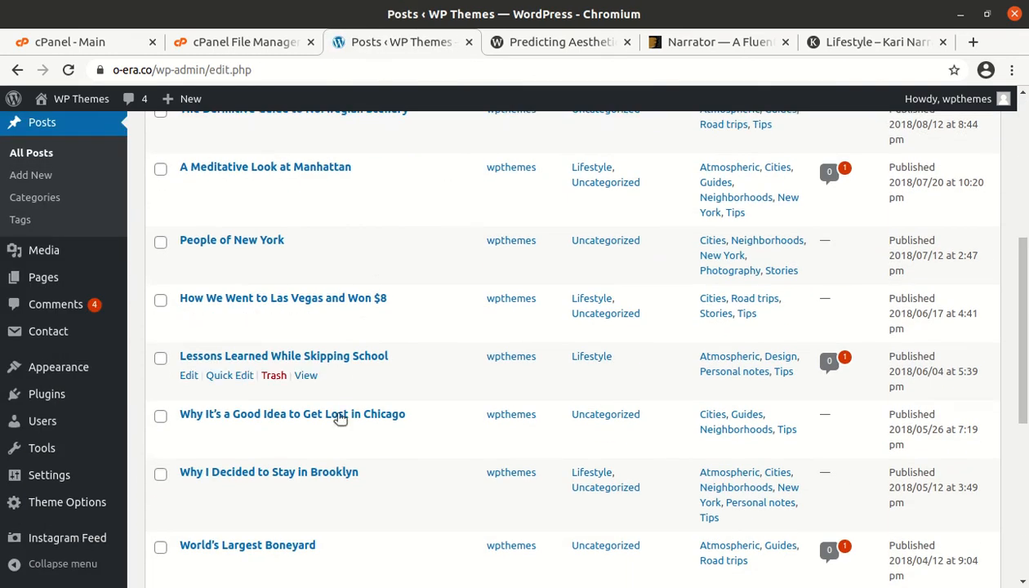
scroll(338, 425, "up", 10)
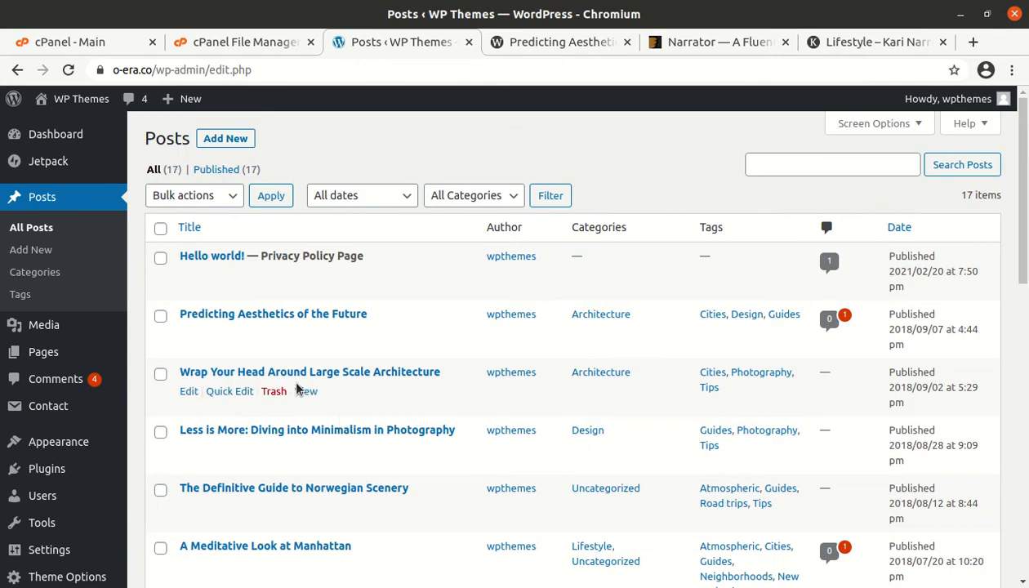
scroll(270, 359, "down", 4)
scroll(270, 476, "down", 9)
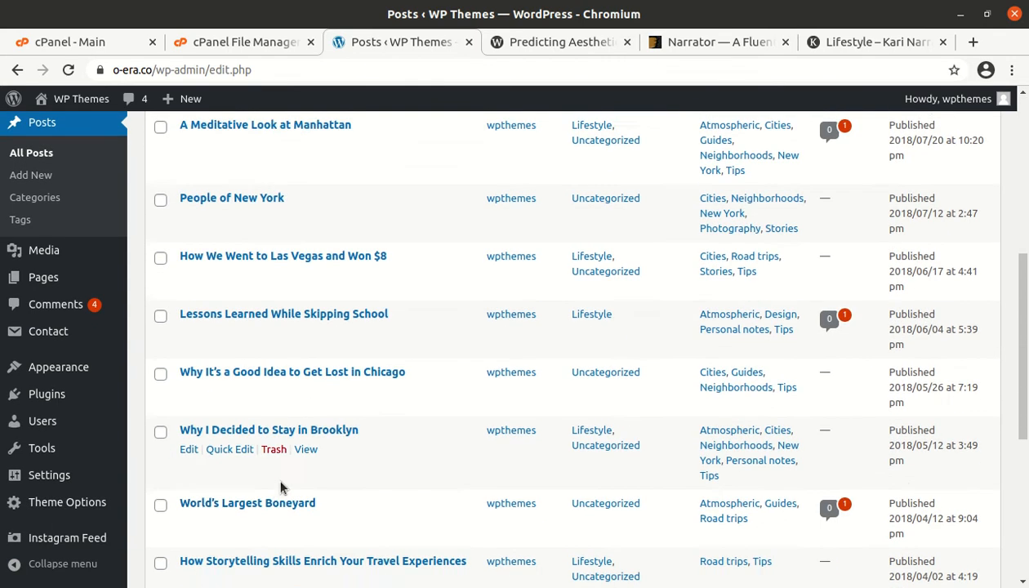
scroll(285, 486, "up", 12)
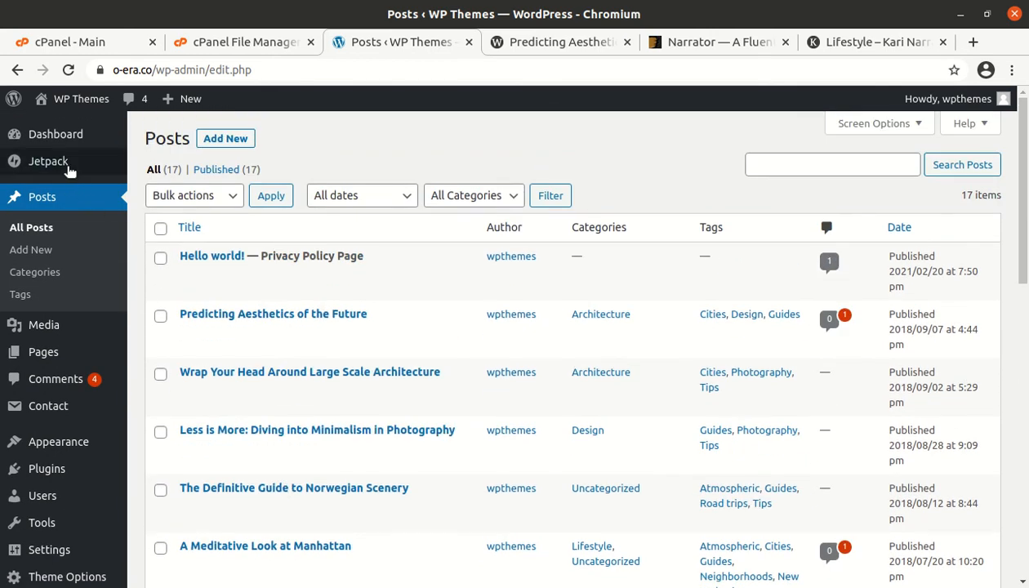
Step: Open the admin Dashboard, and return to the site's home page to look through its grid of posts
mouse_move(20, 144)
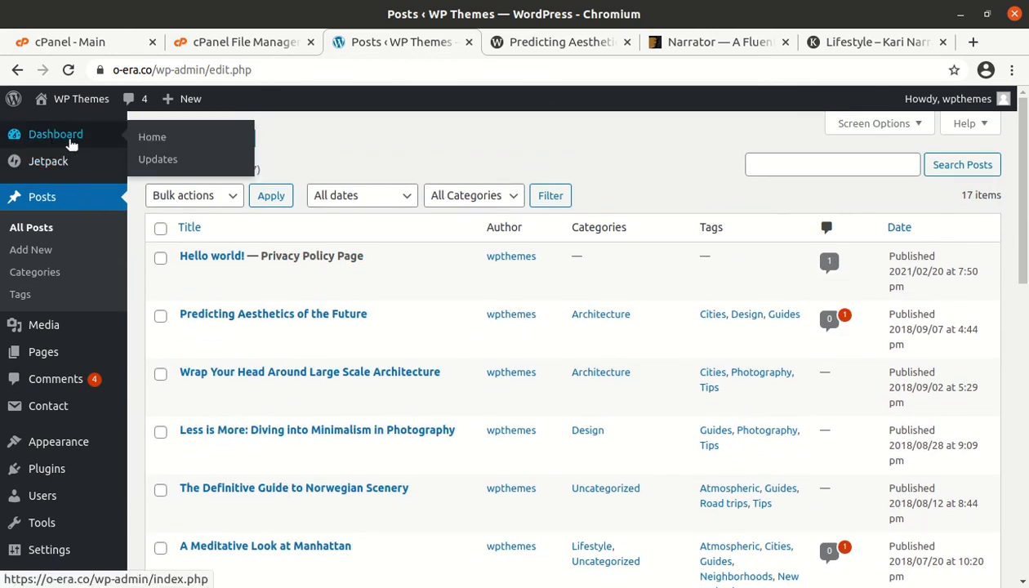
left_click(72, 144)
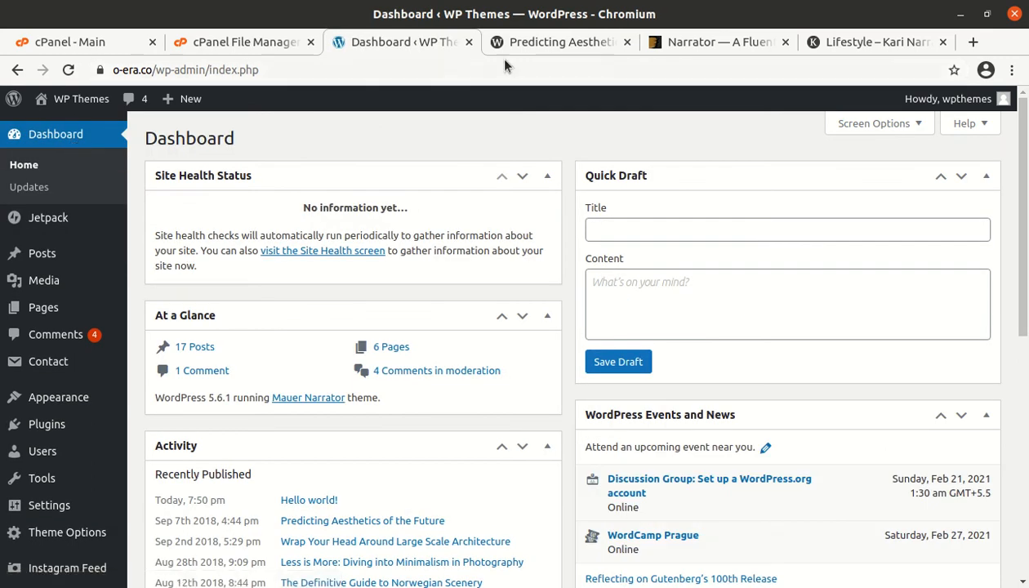
left_click(525, 46)
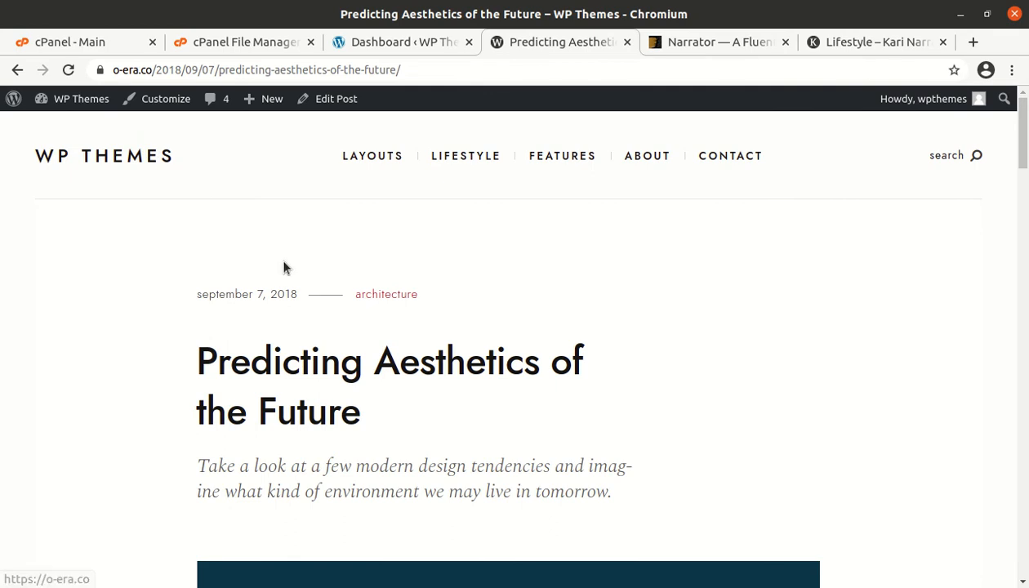
left_click(92, 161)
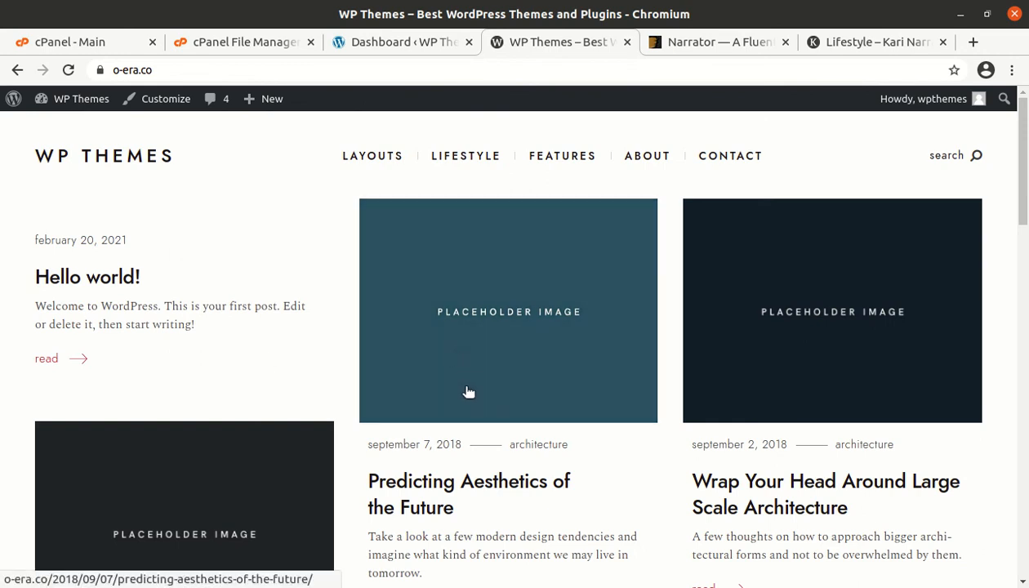
scroll(507, 425, "down", 2)
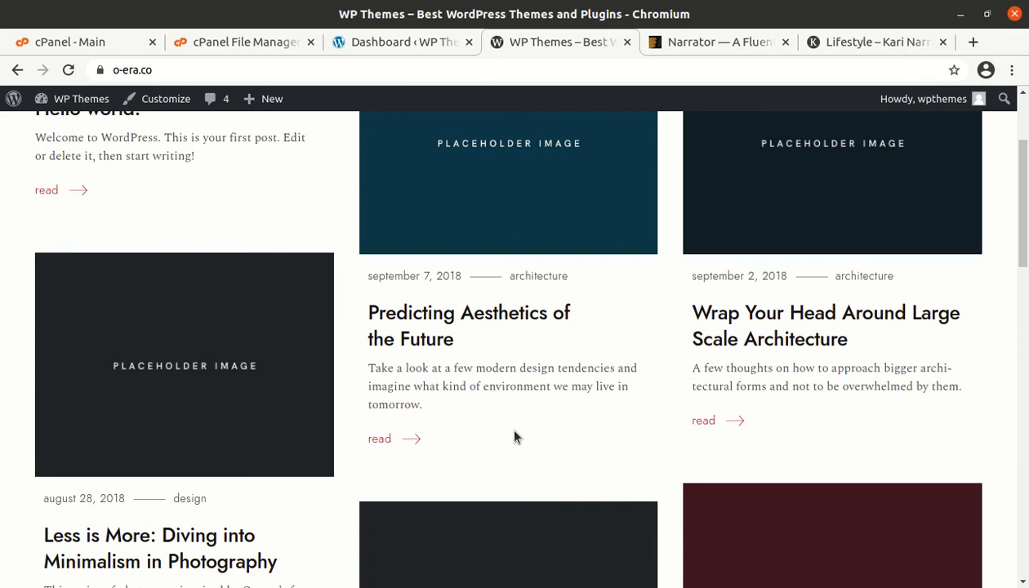
scroll(483, 411, "up", 3)
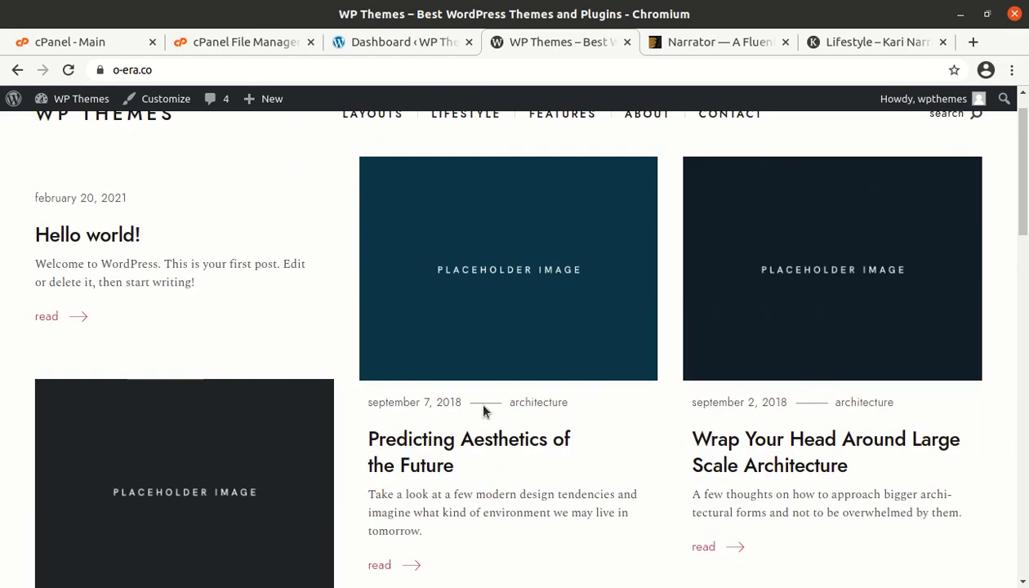
scroll(731, 423, "down", 8)
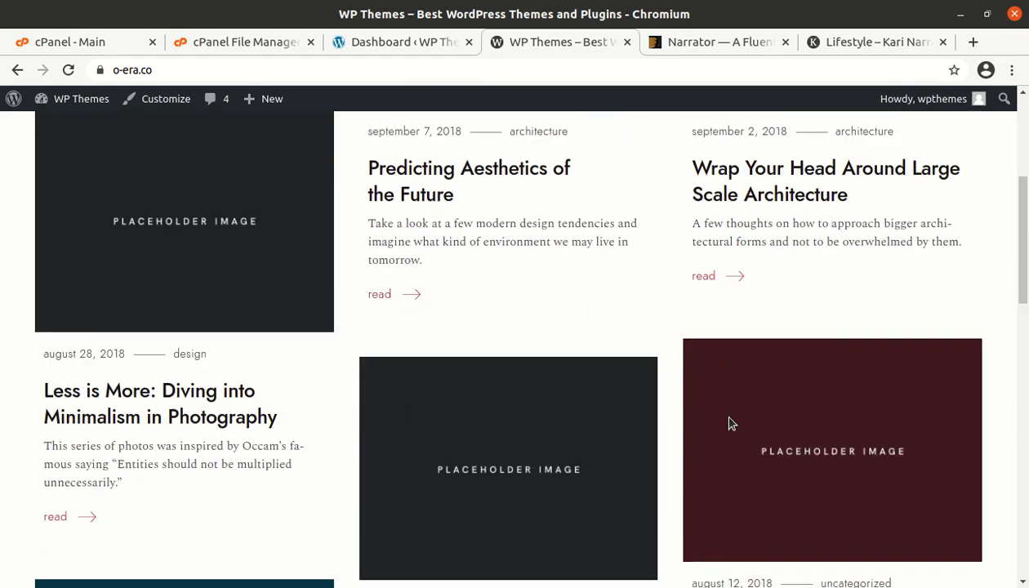
scroll(305, 408, "down", 5)
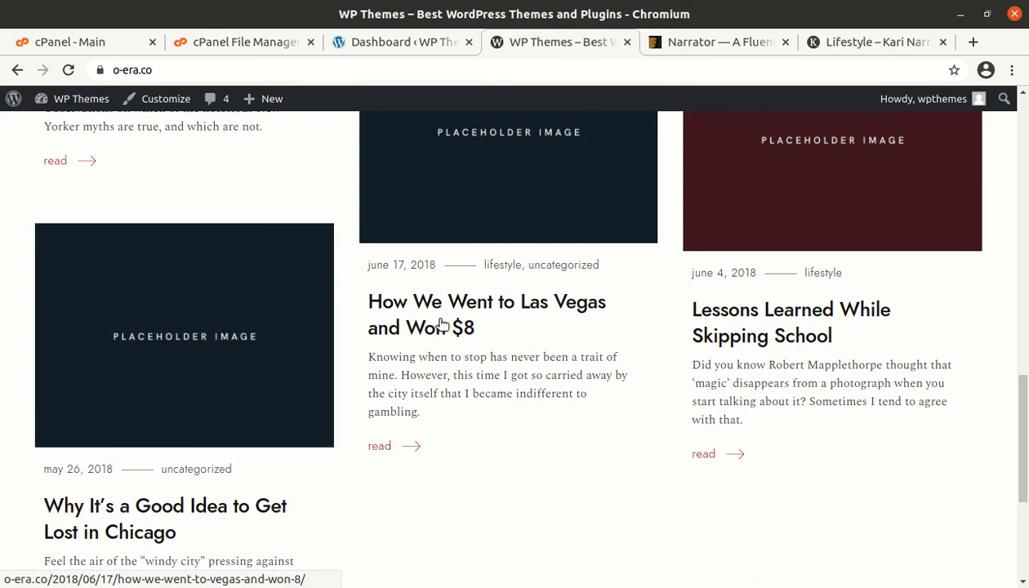
Step: Open the How We Went to Las Vegas and Won $8 post and examine its text, image gallery, tags and comment area
left_click(437, 307)
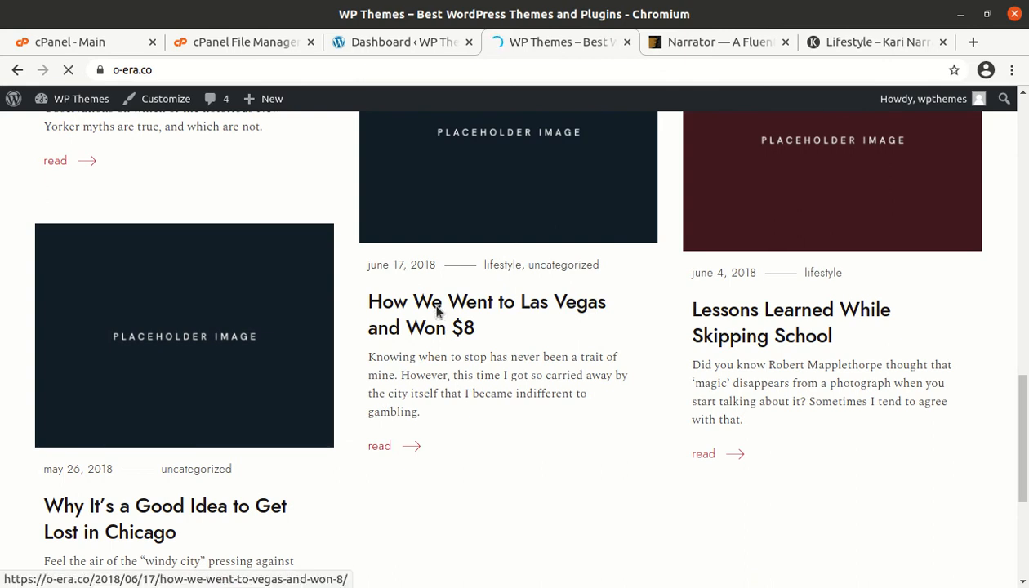
scroll(452, 353, "down", 9)
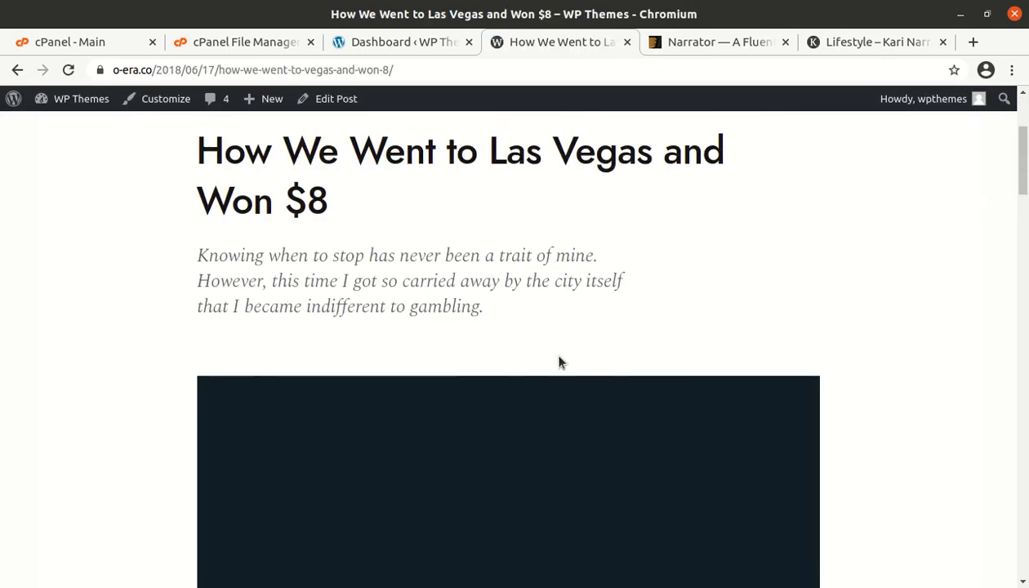
scroll(769, 383, "down", 7)
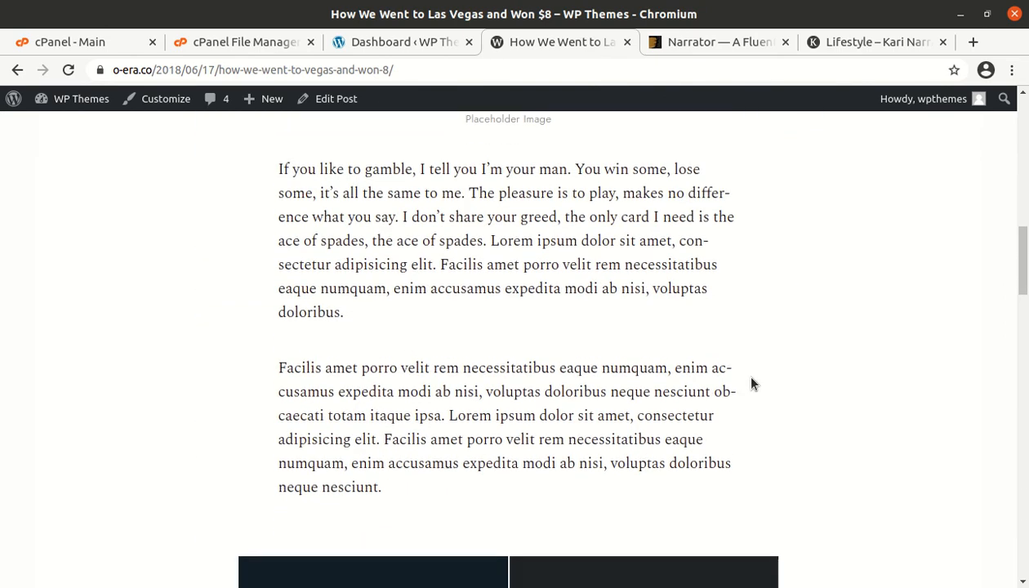
scroll(824, 343, "down", 7)
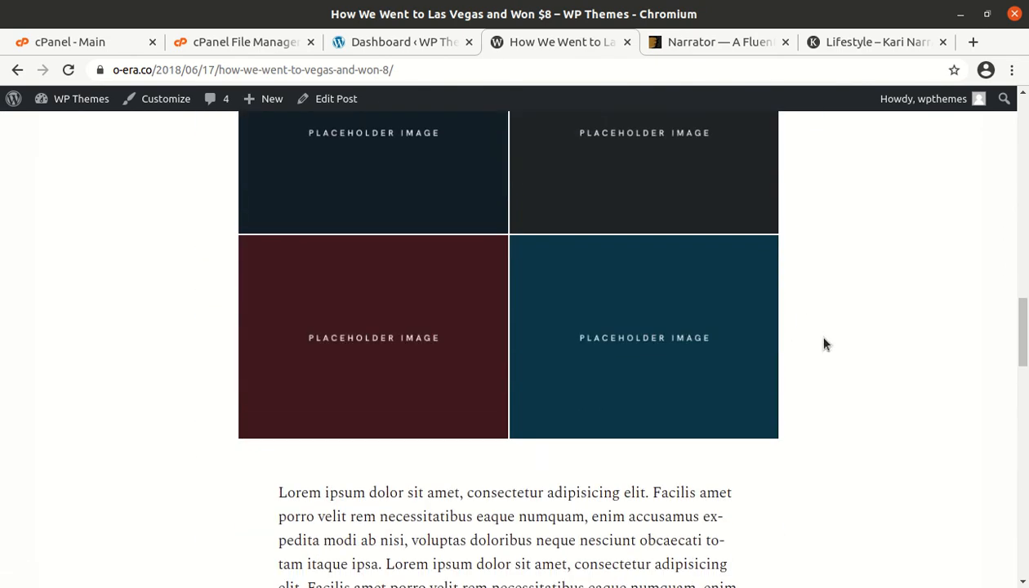
scroll(824, 343, "down", 6)
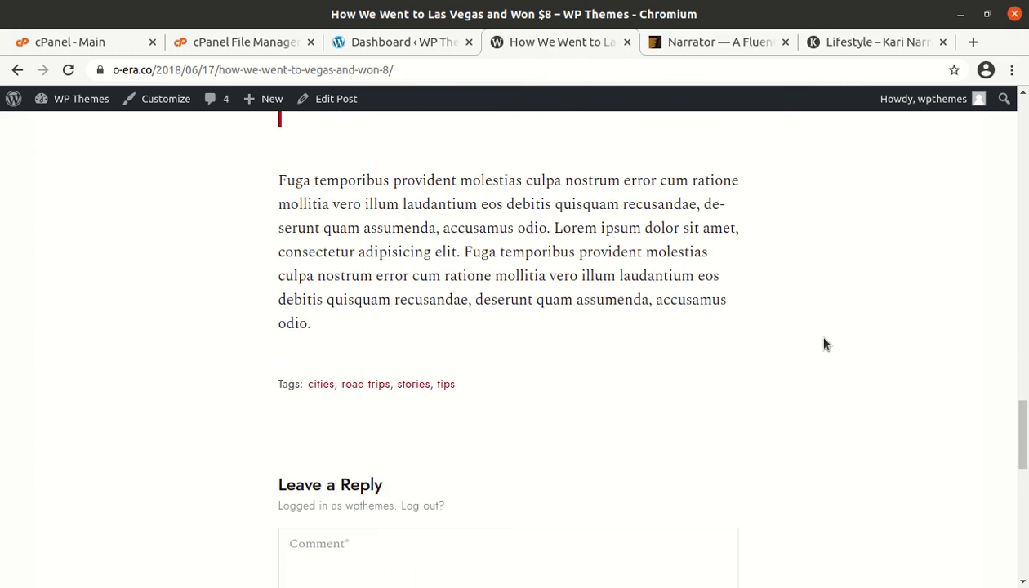
scroll(824, 343, "up", 10)
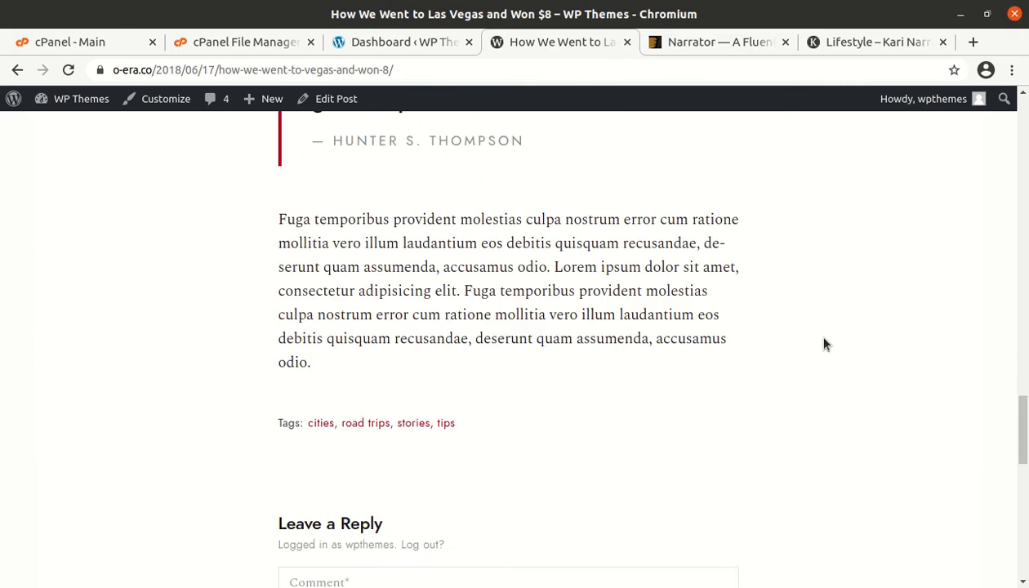